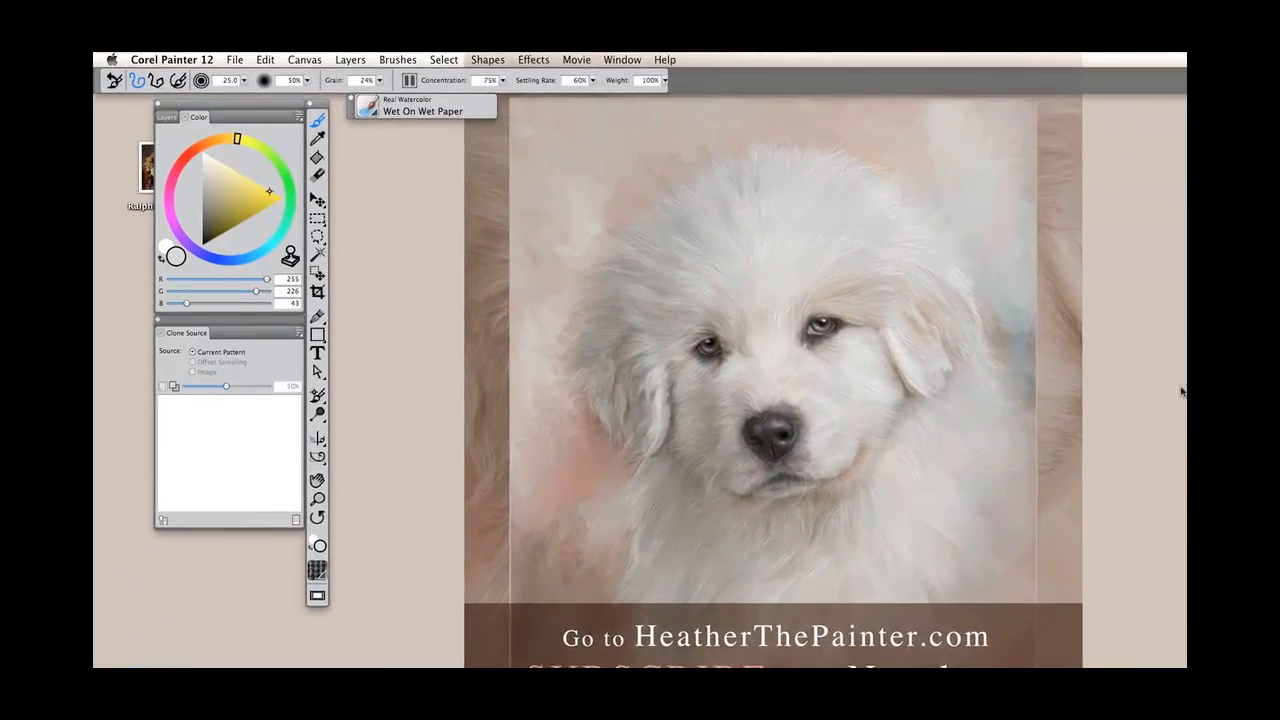
# Open the boy's portrait JPG from the Desktop and display it in a movable window beside the palettes
pyautogui.press('super+o')
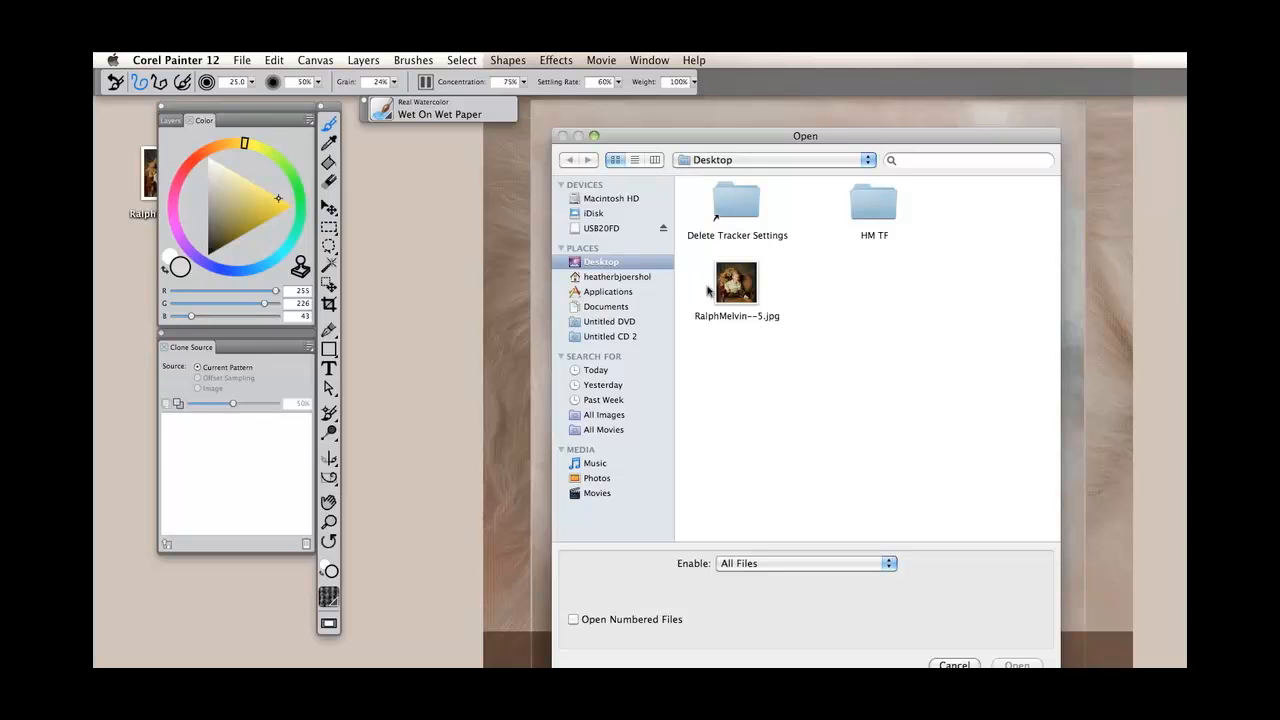
pyautogui.click(720, 291)
pyautogui.doubleClick(718, 291)
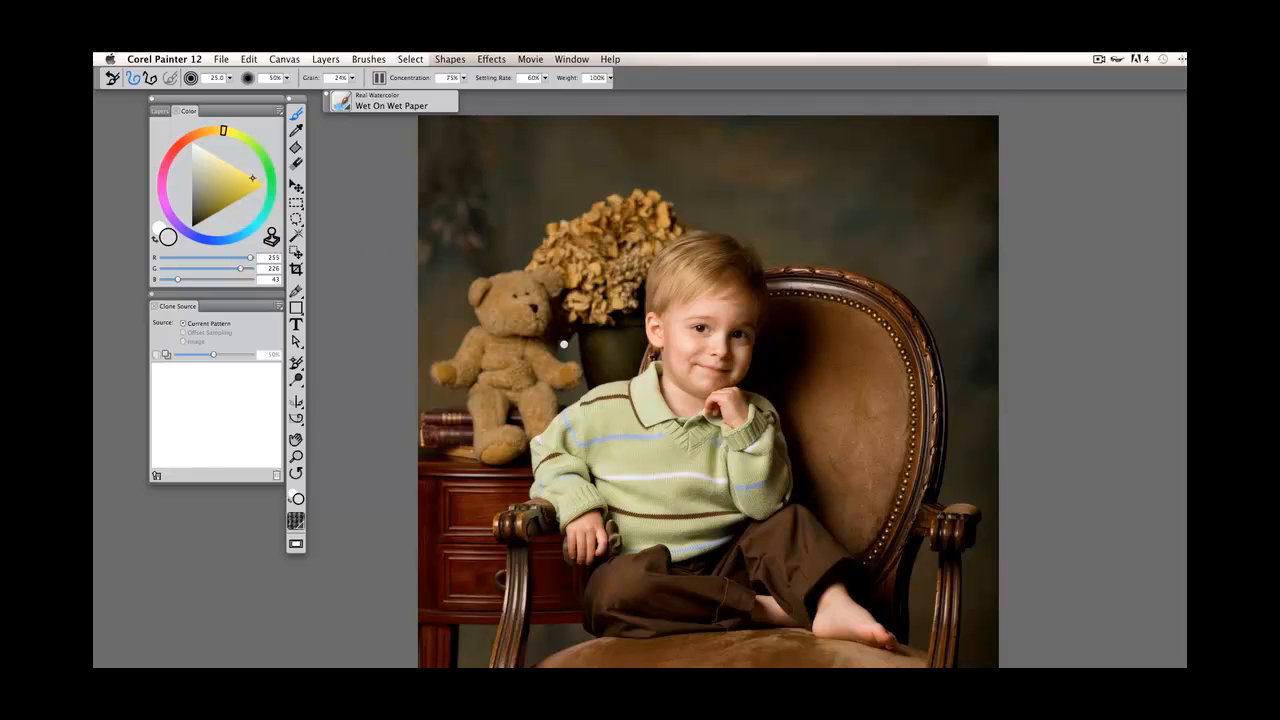
pyautogui.press('super+m')
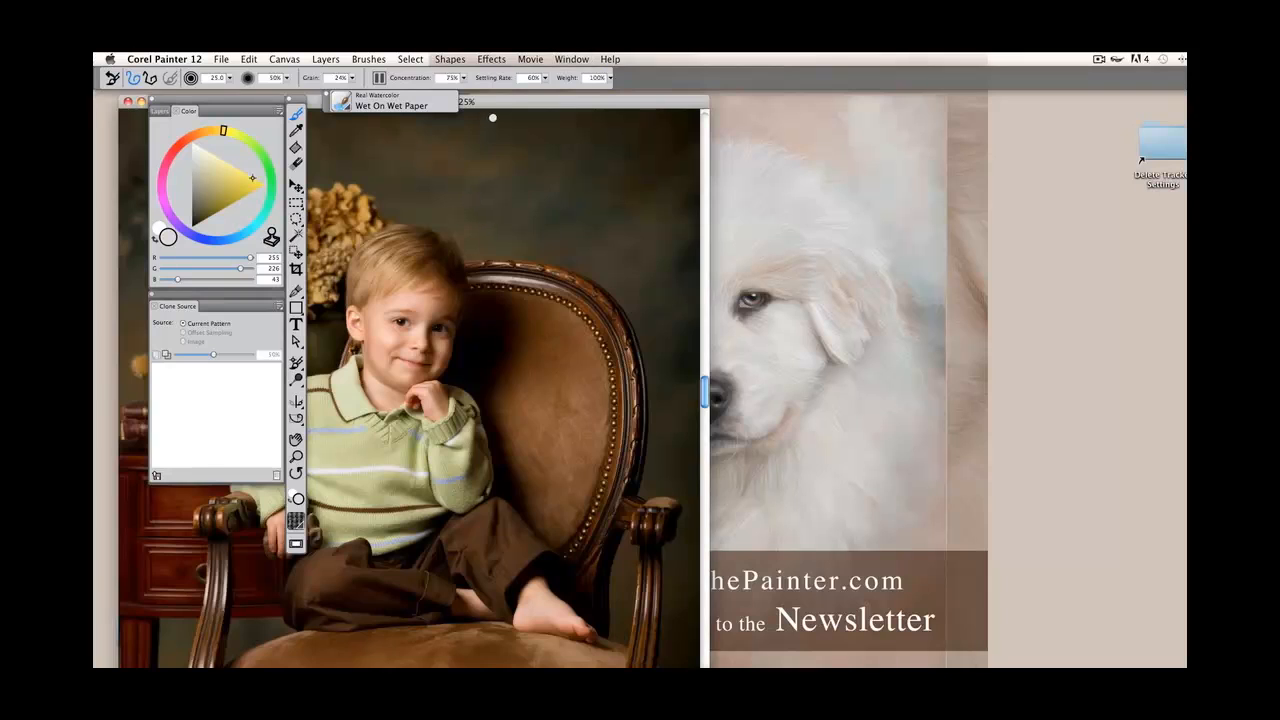
pyautogui.moveTo(487, 103); pyautogui.dragTo(693, 115)
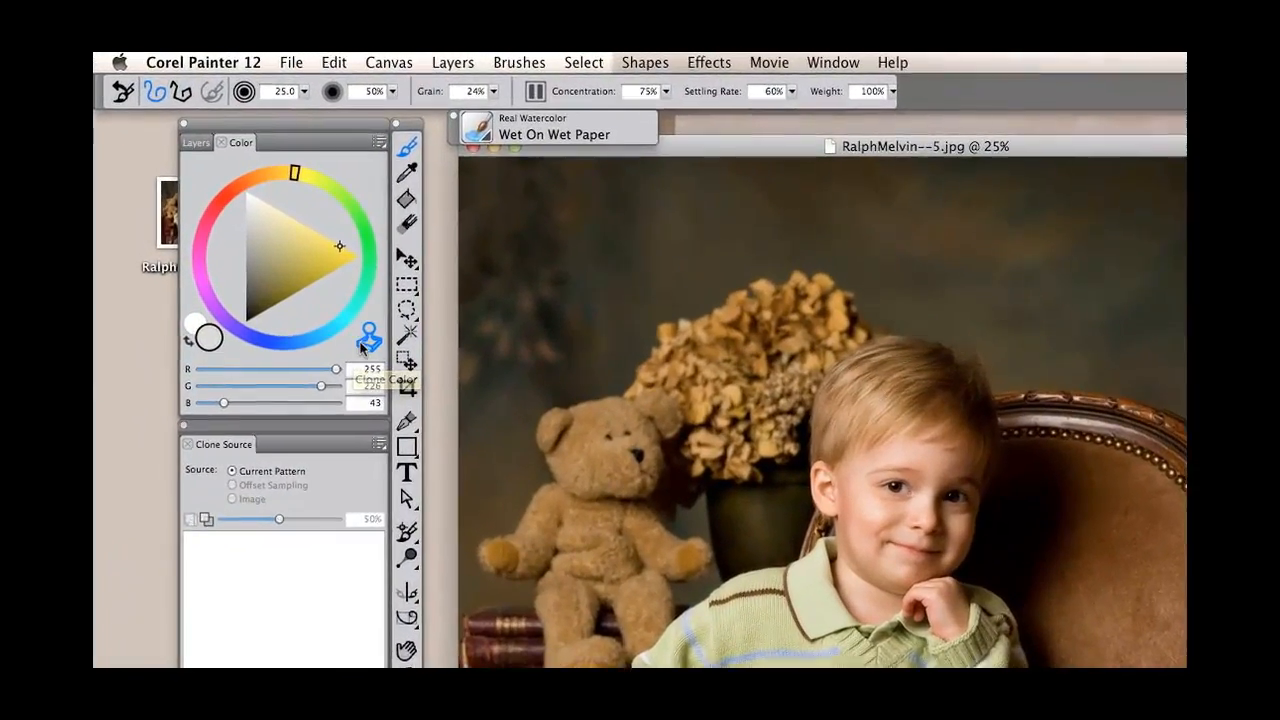
# Switch Clone Color on and off for the current brush, leaving it enabled
pyautogui.click(340, 313)
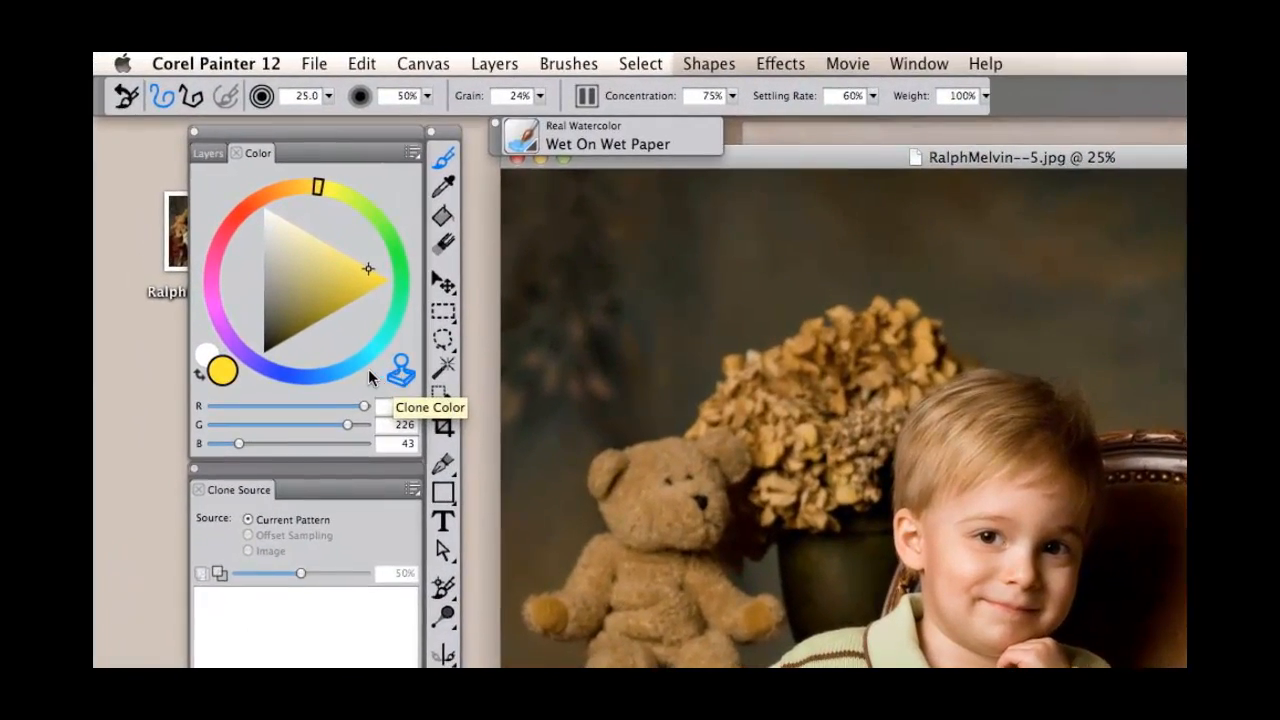
pyautogui.click(400, 372)
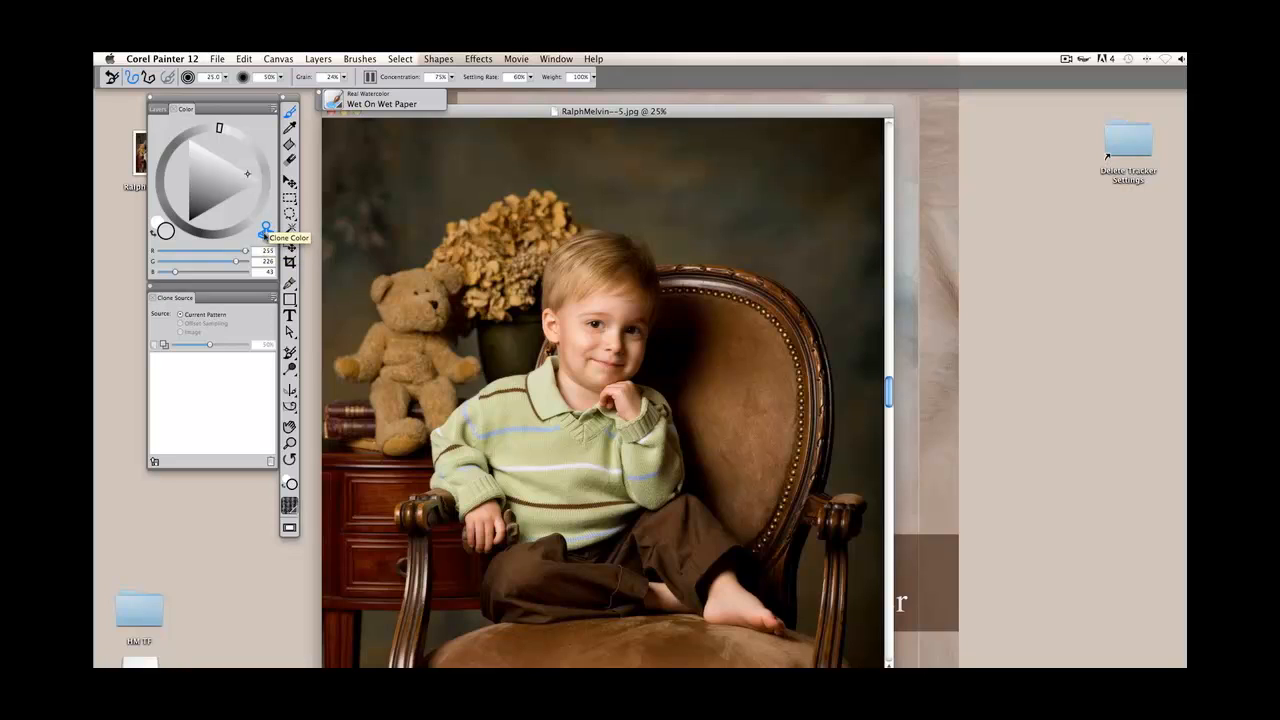
pyautogui.click(265, 231)
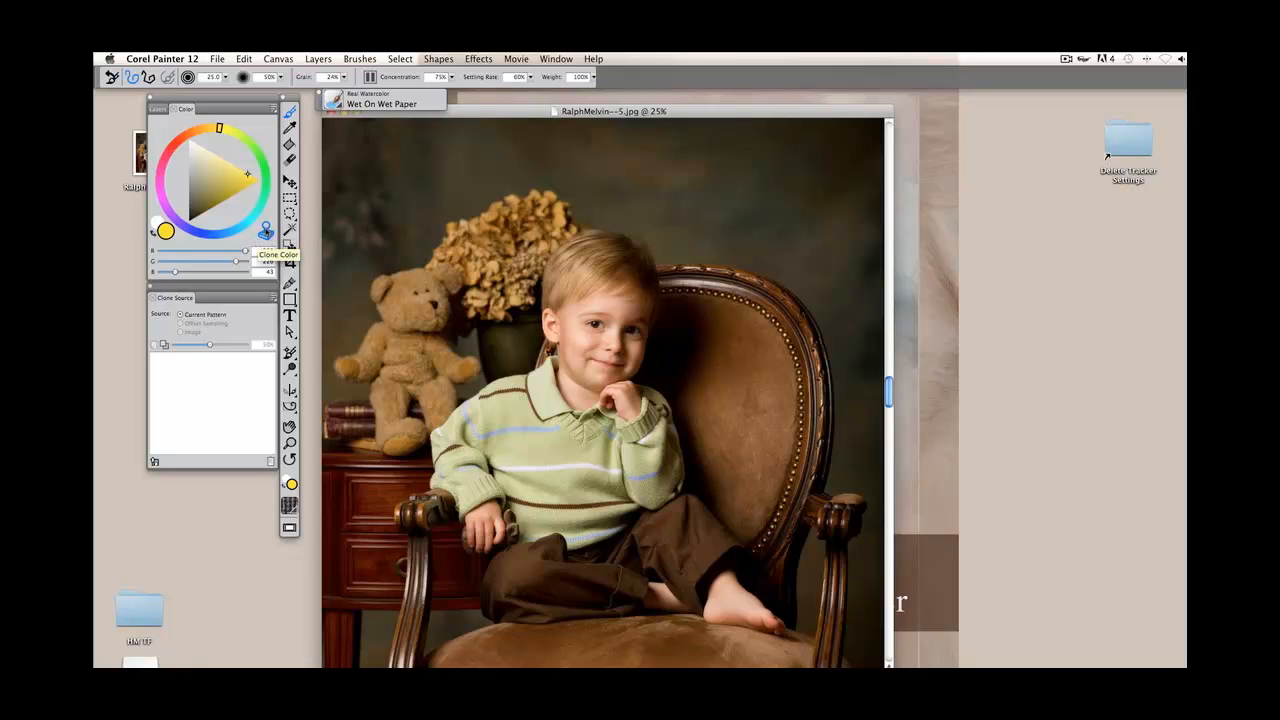
pyautogui.click(265, 231)
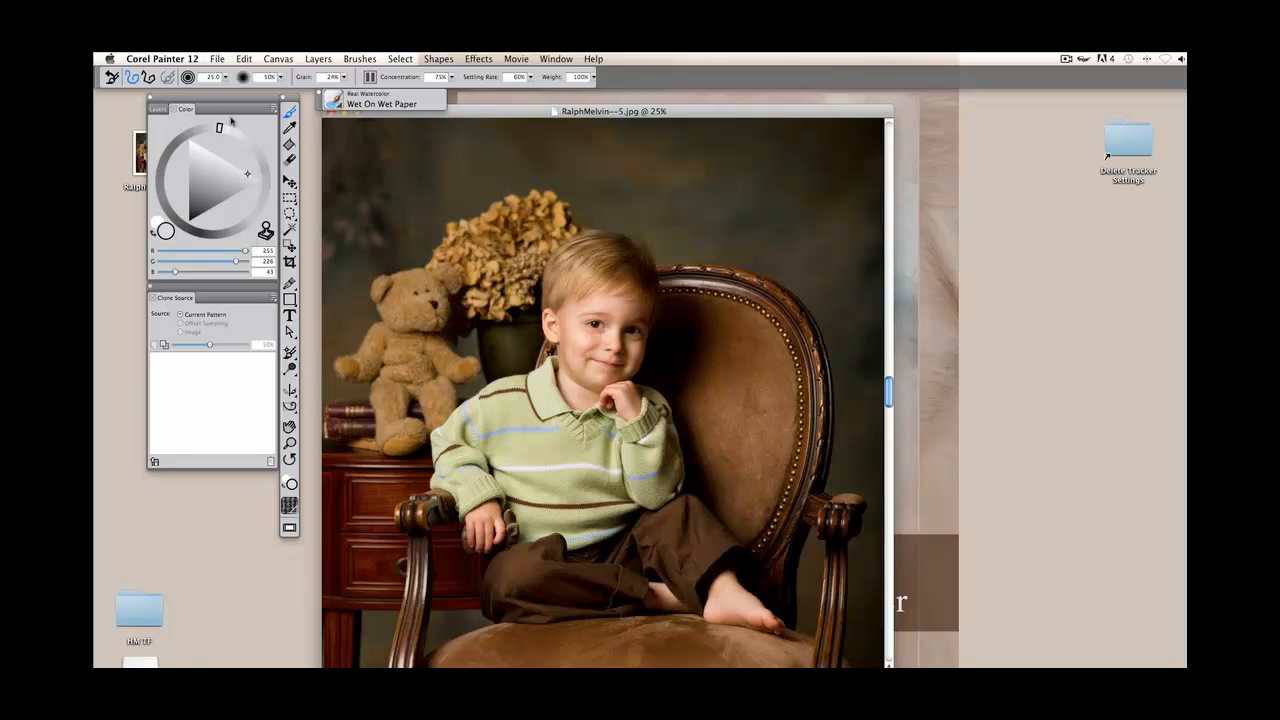
# Create a Quick Clone of the portrait photo and adjust the position of the clone's window
pyautogui.moveTo(462, 111); pyautogui.dragTo(499, 112)
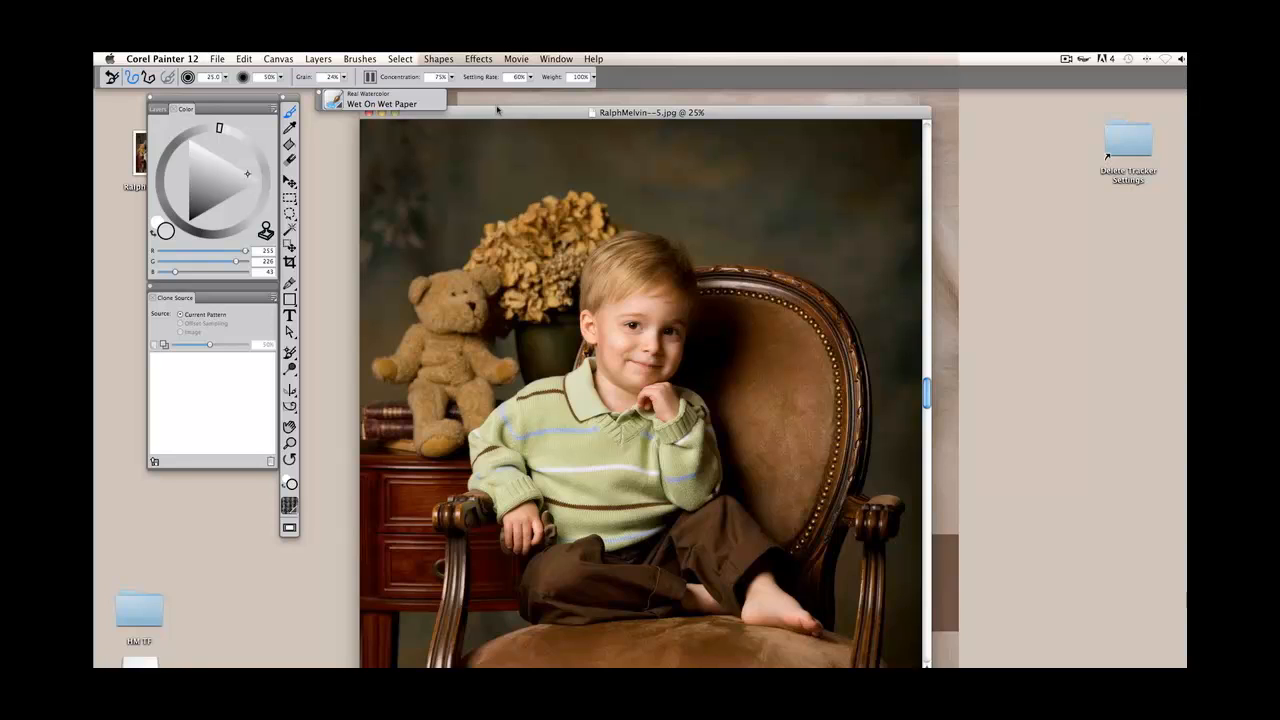
pyautogui.moveTo(481, 116); pyautogui.dragTo(449, 122)
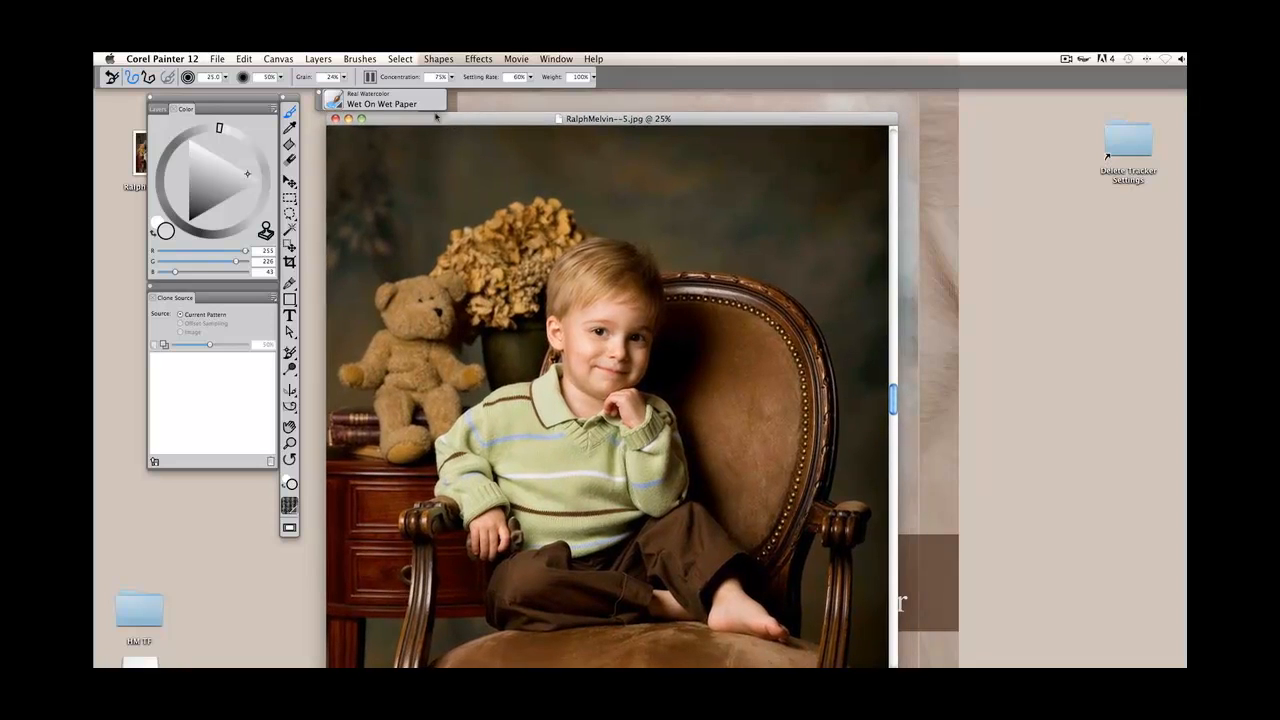
pyautogui.click(217, 58)
pyautogui.click(257, 152)
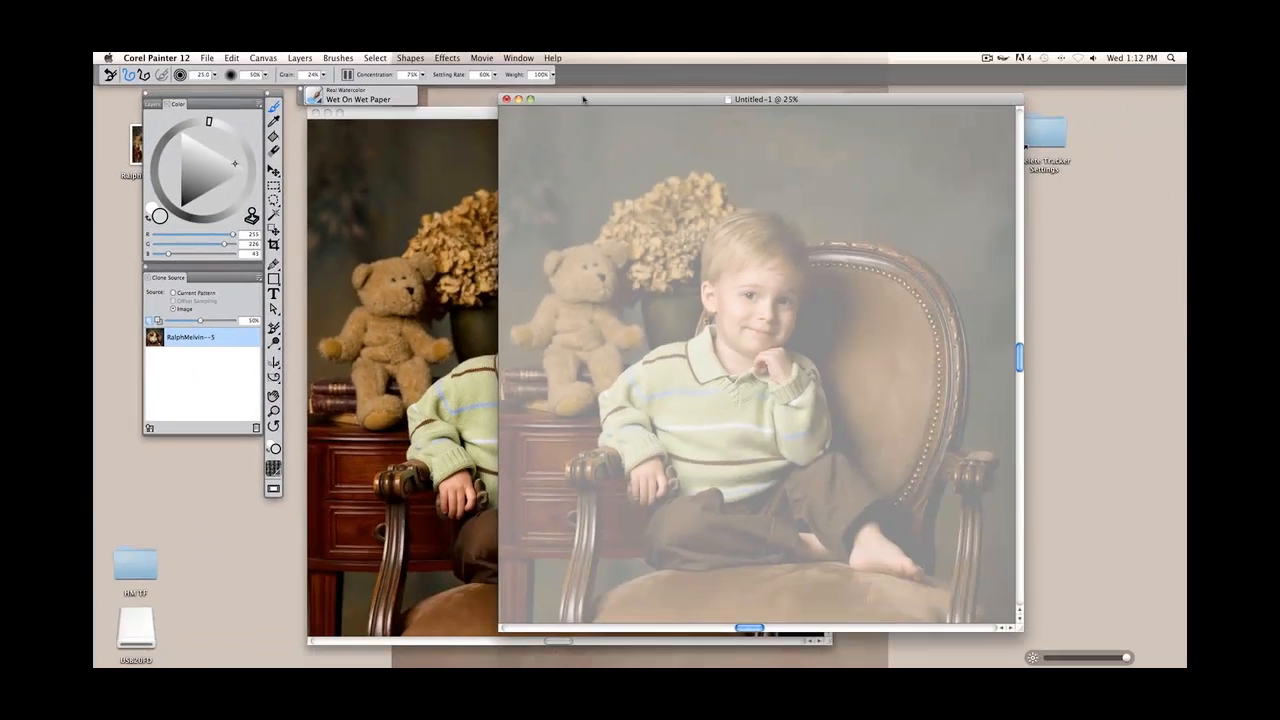
pyautogui.moveTo(581, 97); pyautogui.dragTo(584, 99)
# Set the clone's tracing paper opacity to 0% and switch tracing paper off
pyautogui.press('super+t')
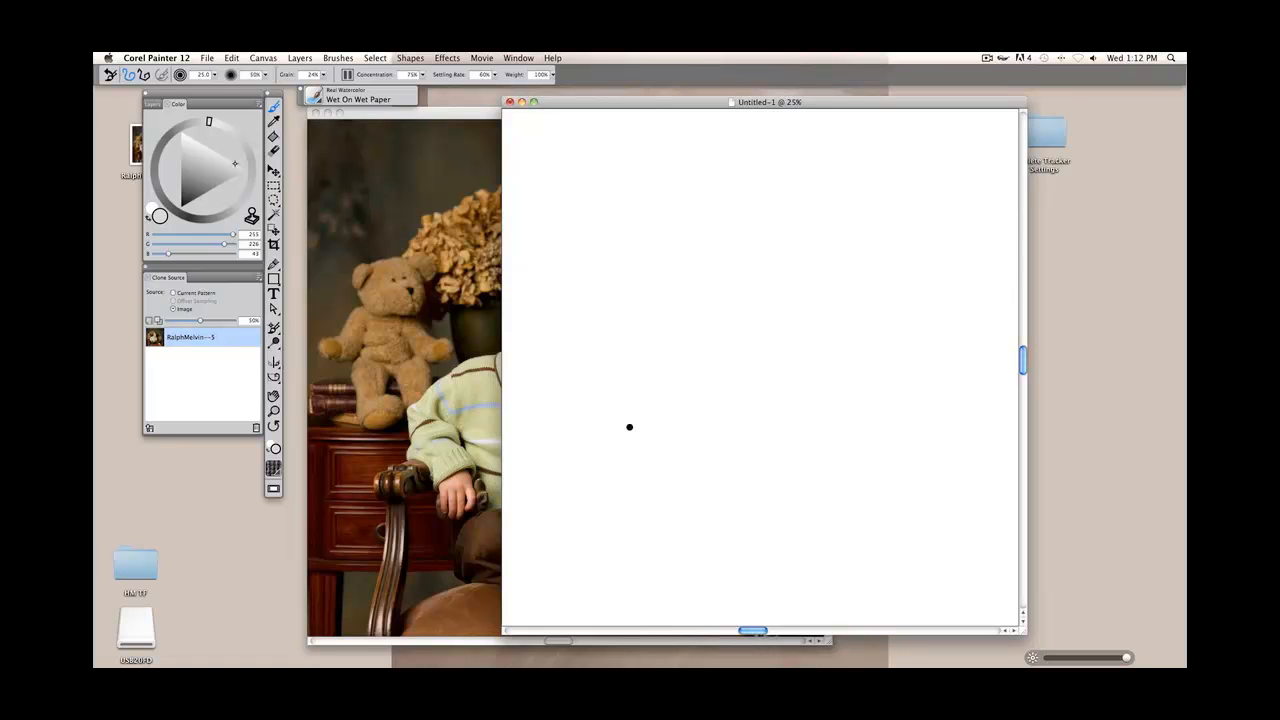
pyautogui.press('super+t')
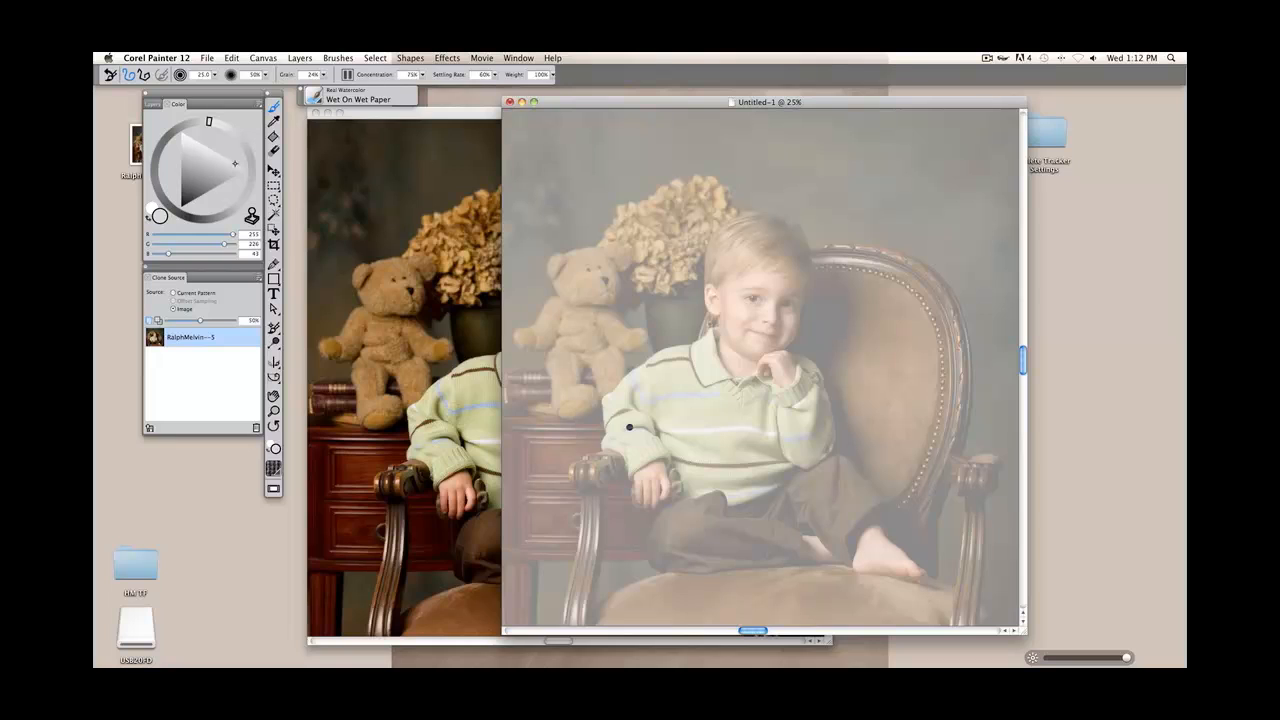
pyautogui.moveTo(198, 320)
pyautogui.mouseDown()
pyautogui.moveTo(242, 327)
pyautogui.moveTo(138, 313)
pyautogui.mouseUp()
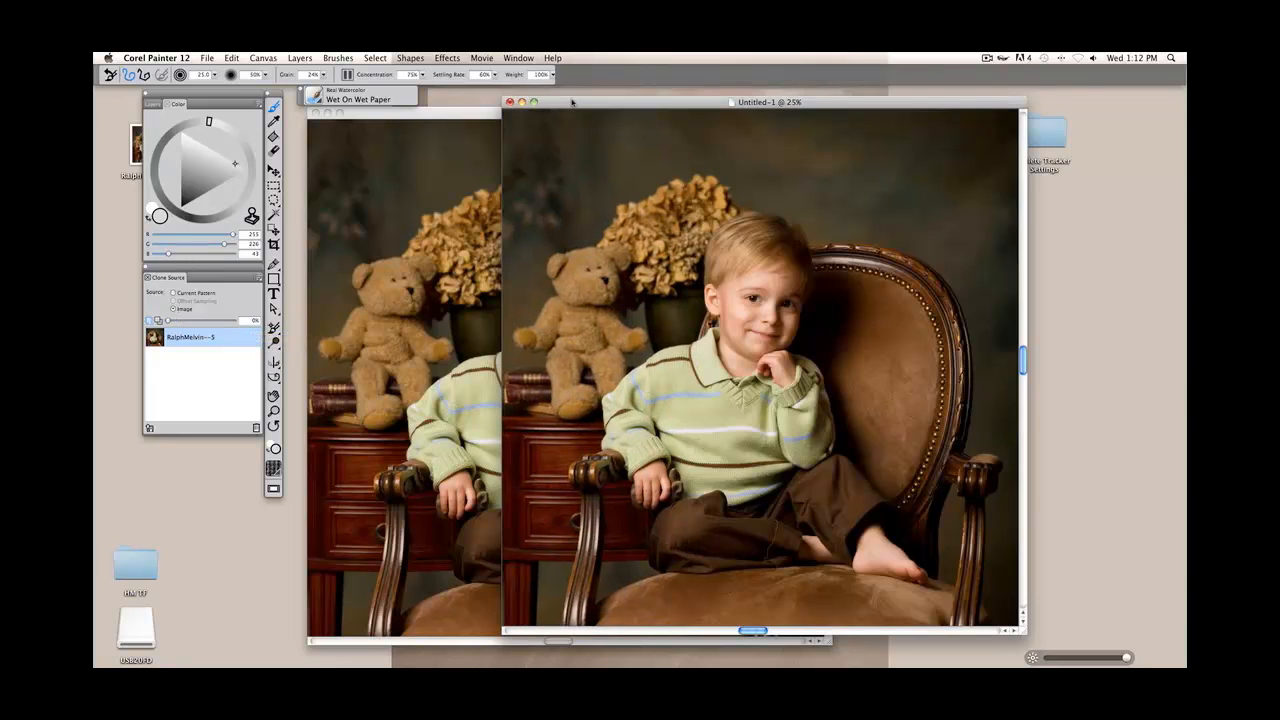
pyautogui.moveTo(576, 102); pyautogui.dragTo(596, 104)
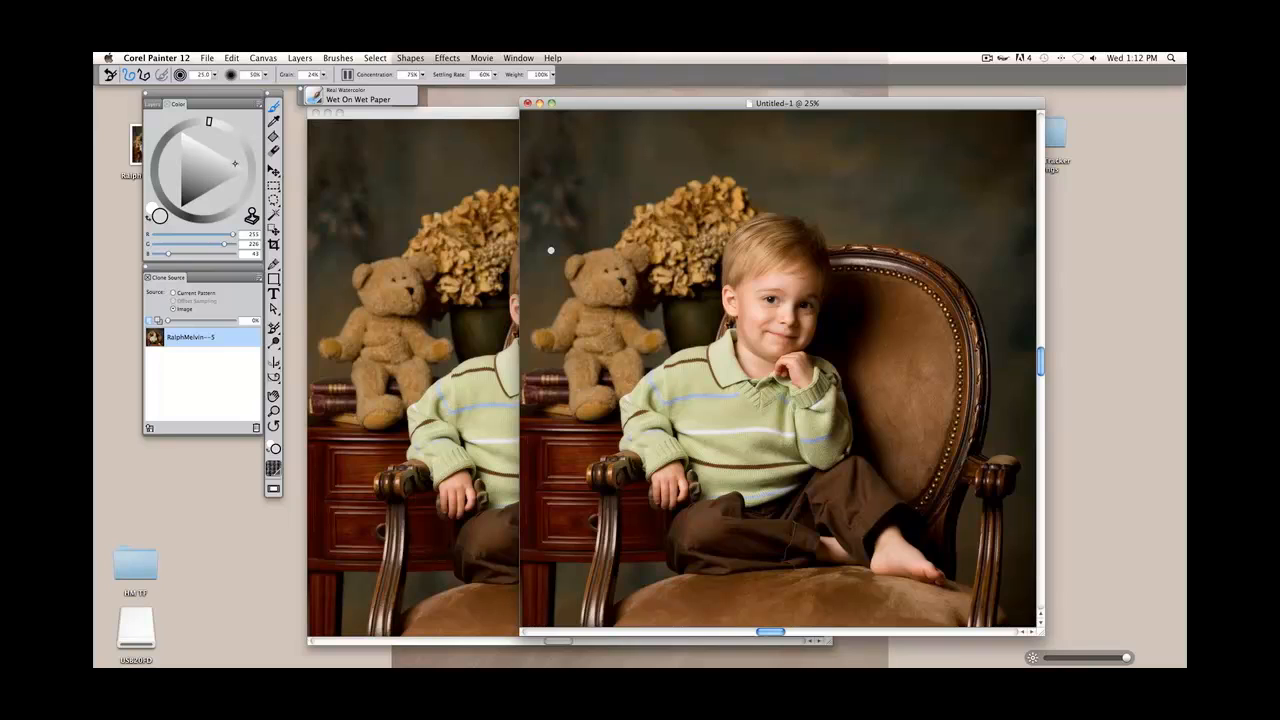
pyautogui.press('super+t')
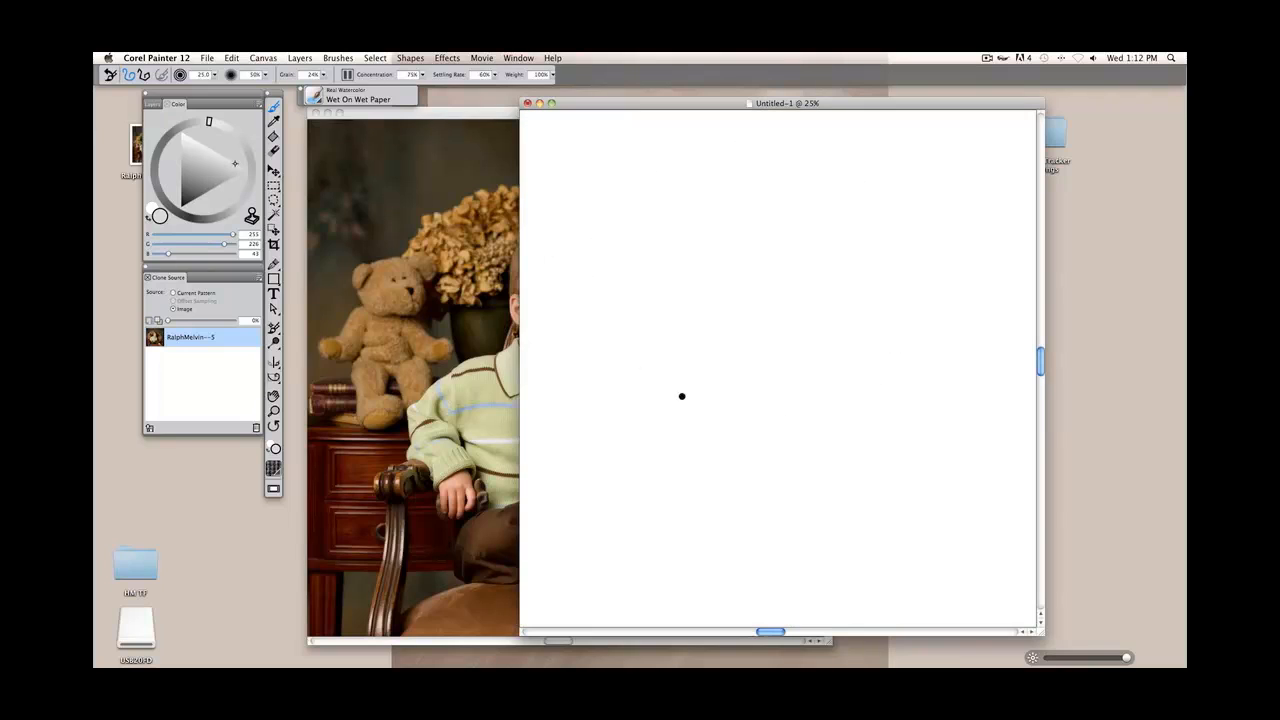
# Stroke the clone with the watercolor brush, switch to the Oils Opaque Round brush and try painting on the same layer
pyautogui.moveTo(662, 216)
pyautogui.mouseDown()
pyautogui.moveTo(687, 244)
pyautogui.moveTo(655, 234)
pyautogui.moveTo(673, 270)
pyautogui.moveTo(688, 269)
pyautogui.moveTo(651, 177)
pyautogui.mouseUp()
pyautogui.click(325, 100)
pyautogui.click(325, 203)
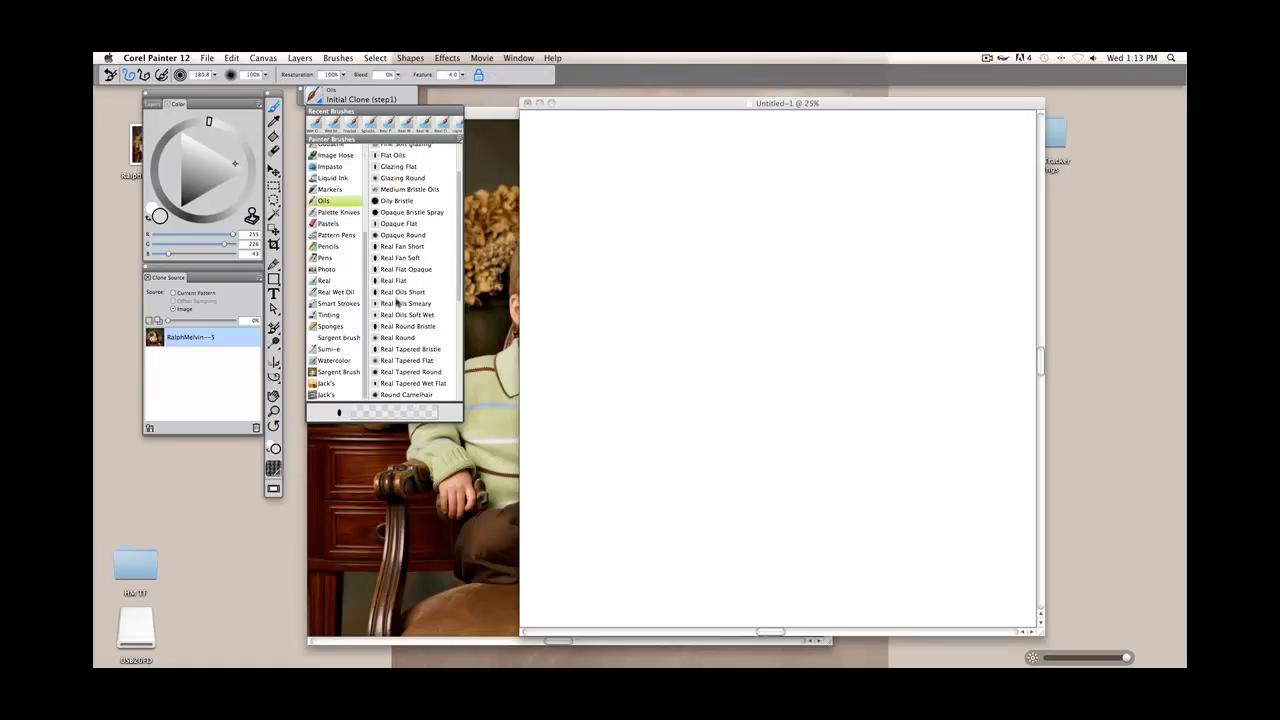
pyautogui.click(392, 235)
pyautogui.click(750, 409)
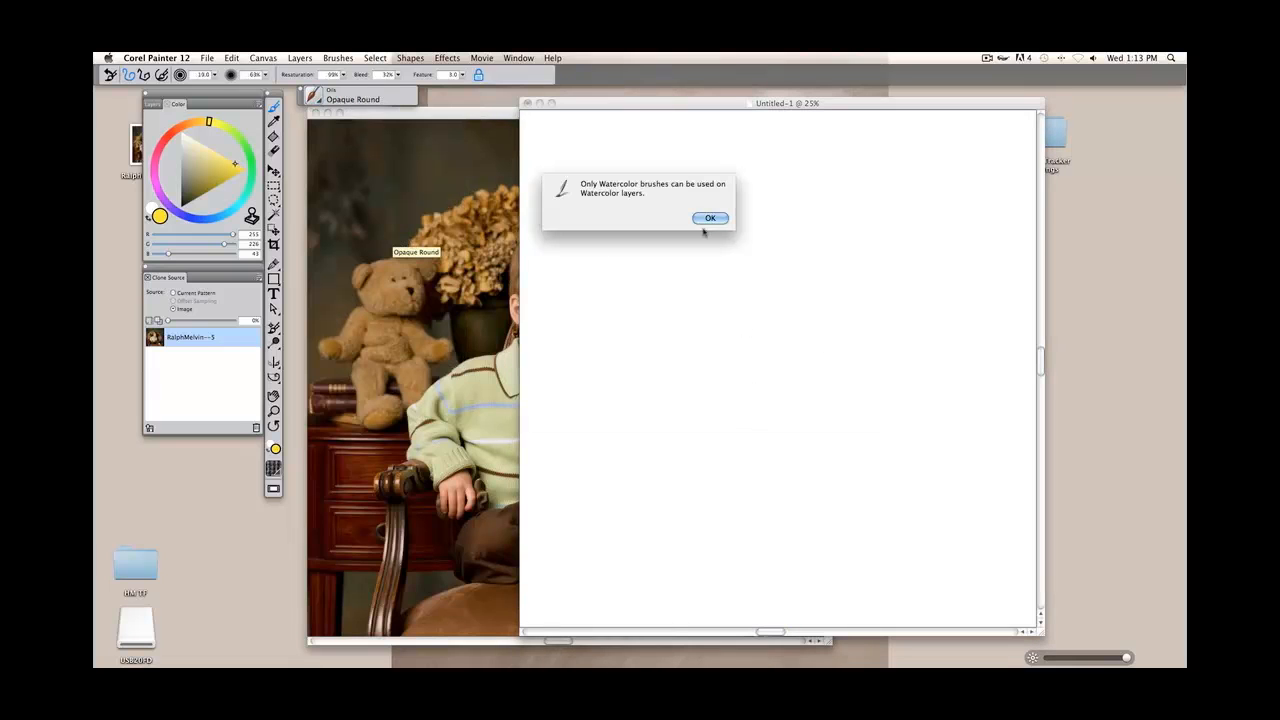
pyautogui.click(708, 217)
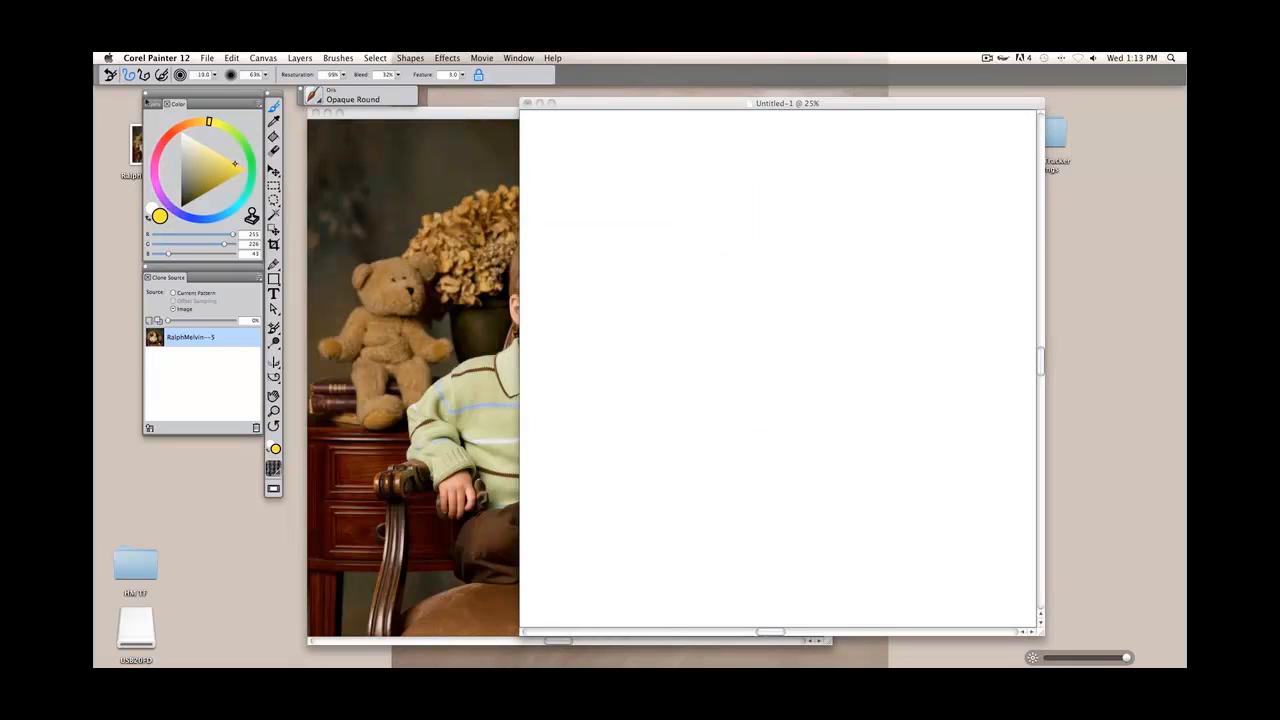
# Delete Watercolor Layer 1 and paint a yellow test scribble on the canvas
pyautogui.click(151, 105)
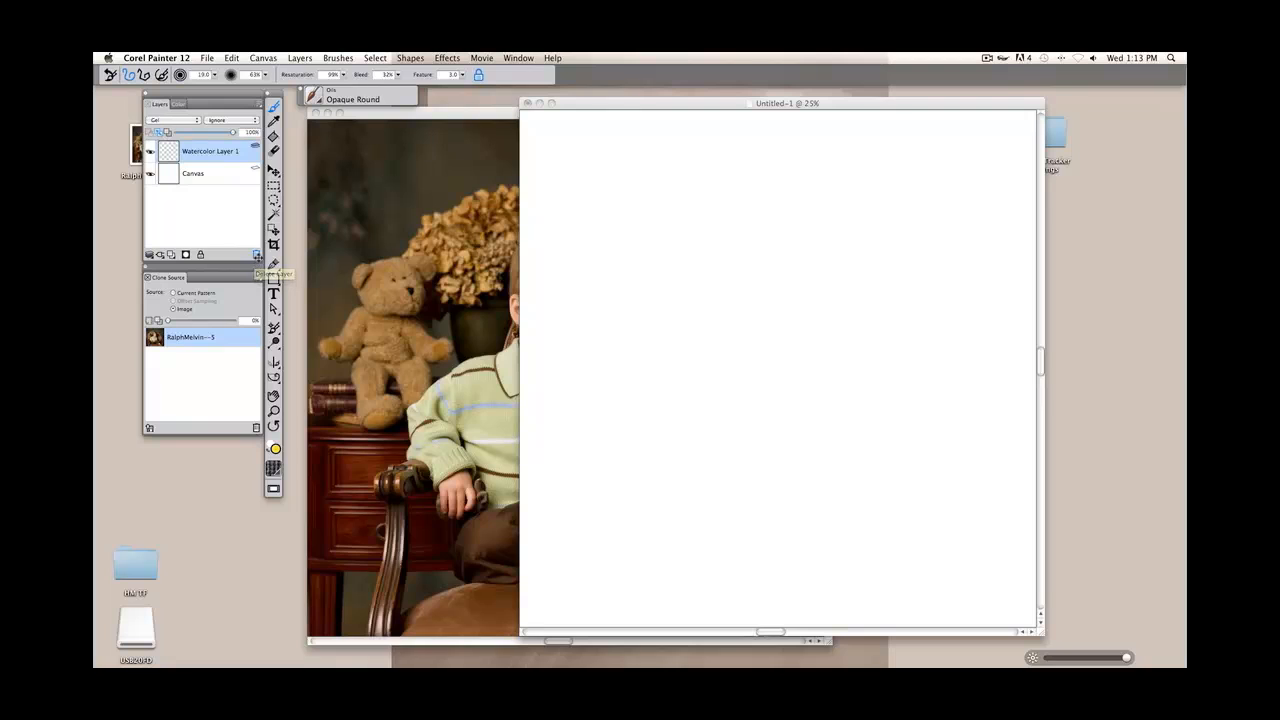
pyautogui.click(256, 255)
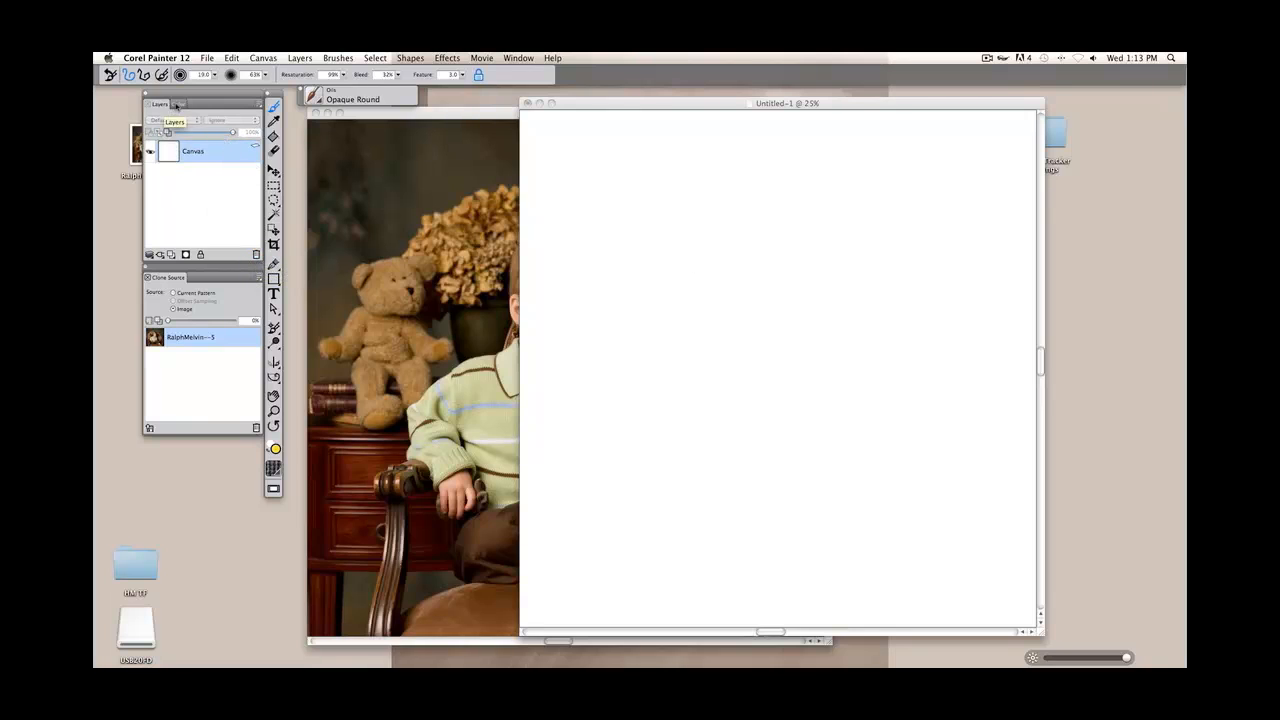
pyautogui.click(178, 104)
pyautogui.moveTo(665, 212)
pyautogui.mouseDown()
pyautogui.moveTo(734, 328)
pyautogui.moveTo(695, 280)
pyautogui.moveTo(704, 329)
pyautogui.moveTo(666, 293)
pyautogui.moveTo(670, 261)
pyautogui.moveTo(698, 359)
pyautogui.moveTo(658, 223)
pyautogui.moveTo(685, 382)
pyautogui.mouseUp()
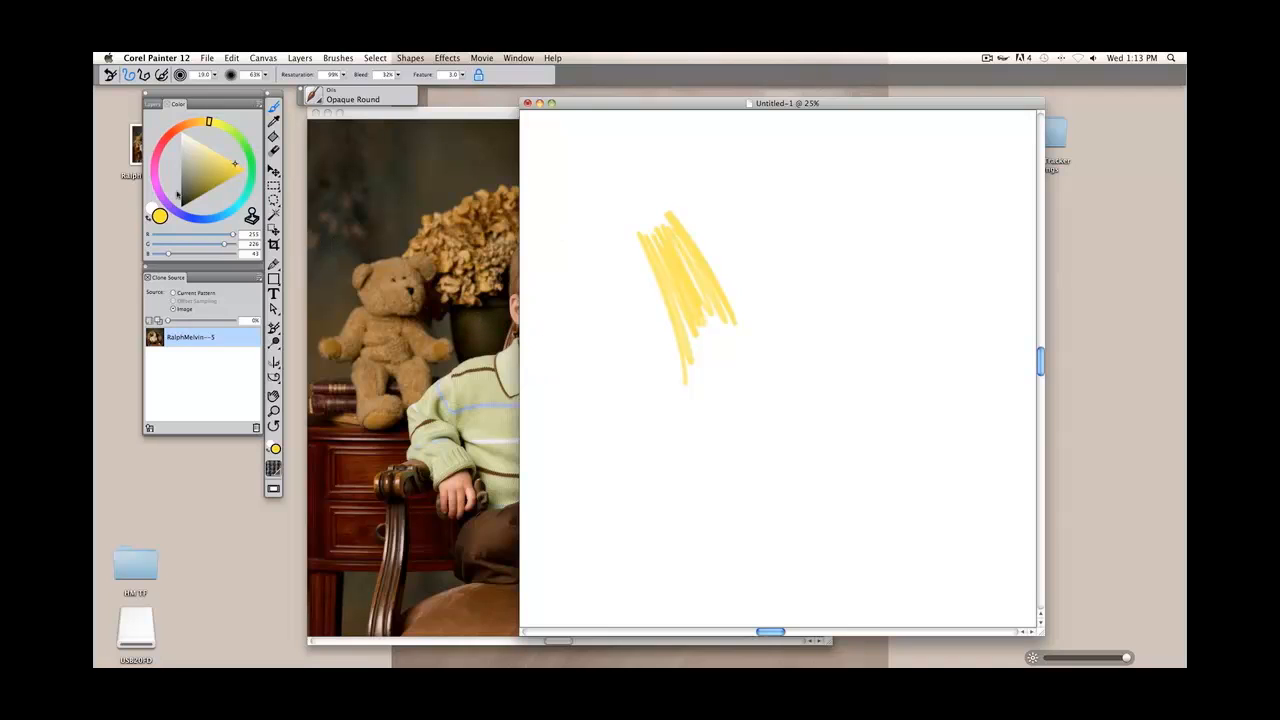
# Turn on Clone Color and paint in the boy's head and nearby background using a brush size of 222.3
pyautogui.click(252, 217)
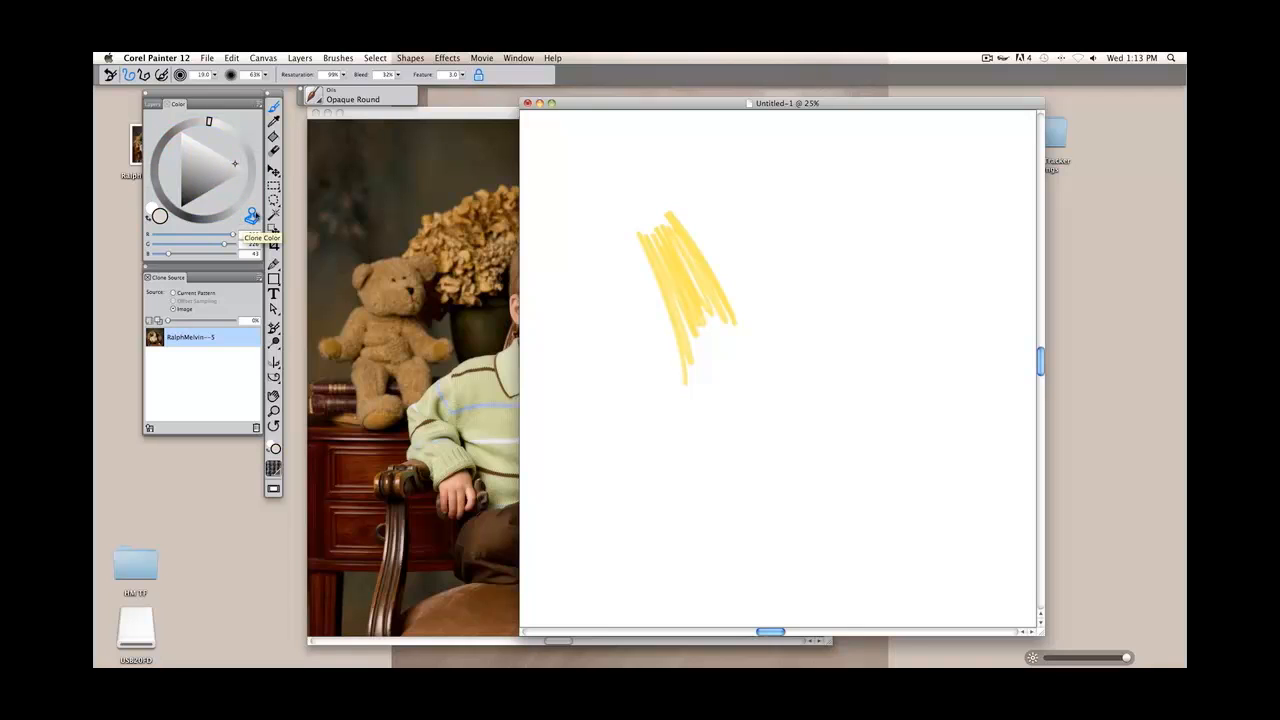
pyautogui.moveTo(588, 359); pyautogui.dragTo(599, 379)
pyautogui.moveTo(674, 320)
pyautogui.mouseDown()
pyautogui.moveTo(695, 297)
pyautogui.moveTo(685, 330)
pyautogui.moveTo(690, 280)
pyautogui.moveTo(735, 290)
pyautogui.moveTo(725, 250)
pyautogui.moveTo(767, 264)
pyautogui.moveTo(784, 347)
pyautogui.moveTo(825, 305)
pyautogui.moveTo(798, 262)
pyautogui.moveTo(792, 350)
pyautogui.moveTo(714, 339)
pyautogui.moveTo(771, 224)
pyautogui.mouseUp()
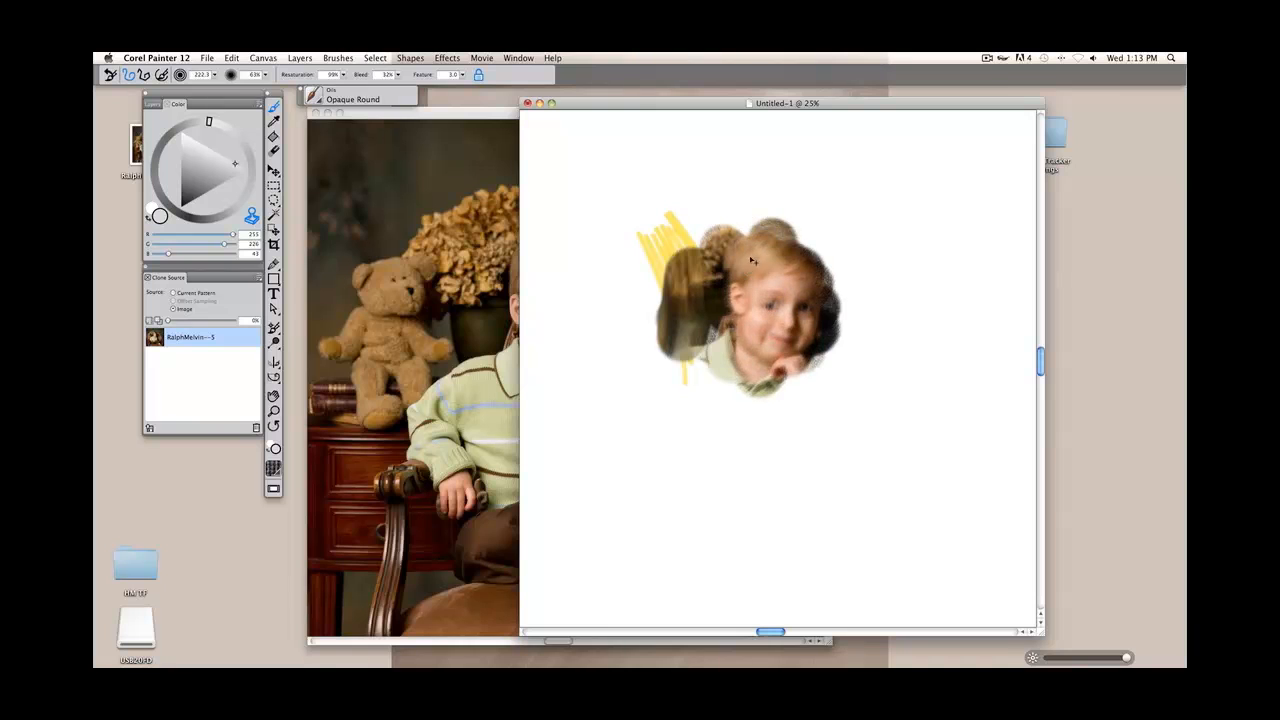
pyautogui.press('super+equal')
pyautogui.press('super+equal')
pyautogui.press('super+equal')
pyautogui.moveTo(699, 289); pyautogui.dragTo(699, 364)
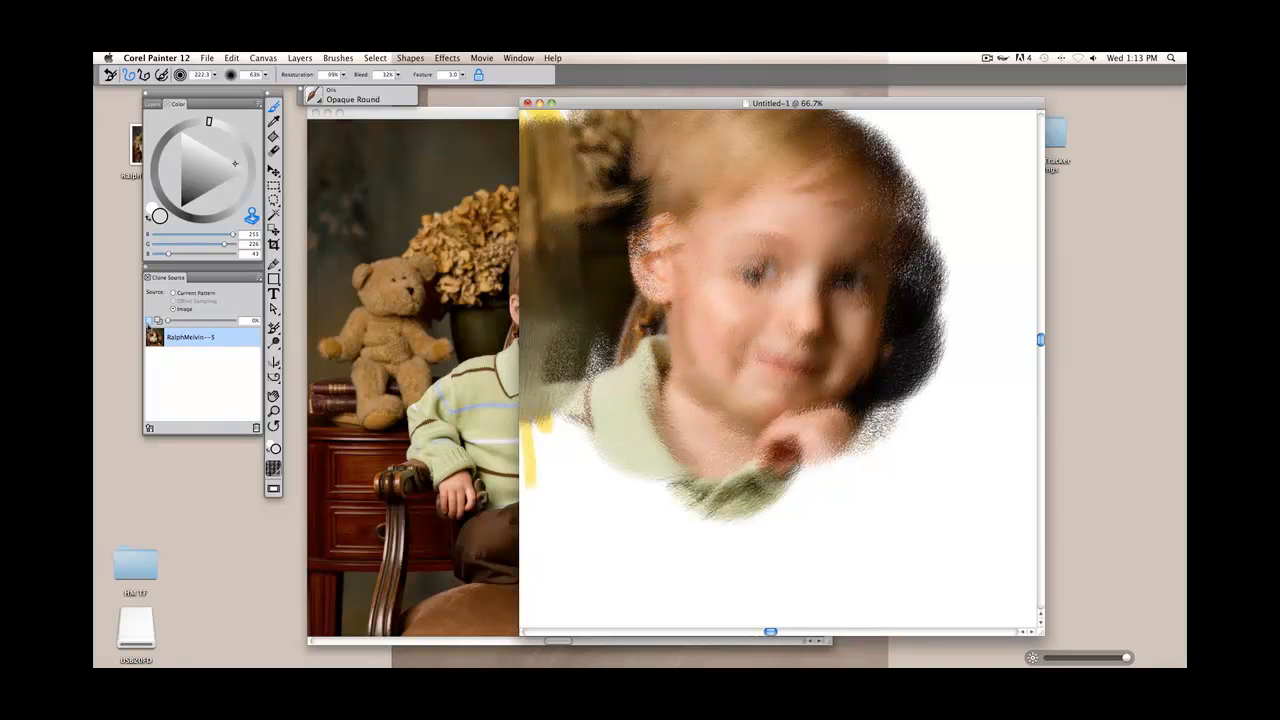
# Compare the clone with the source photo using tracing paper and brush over the boy's eyes and nose
pyautogui.click(191, 340)
pyautogui.hotkey('shift', "'")
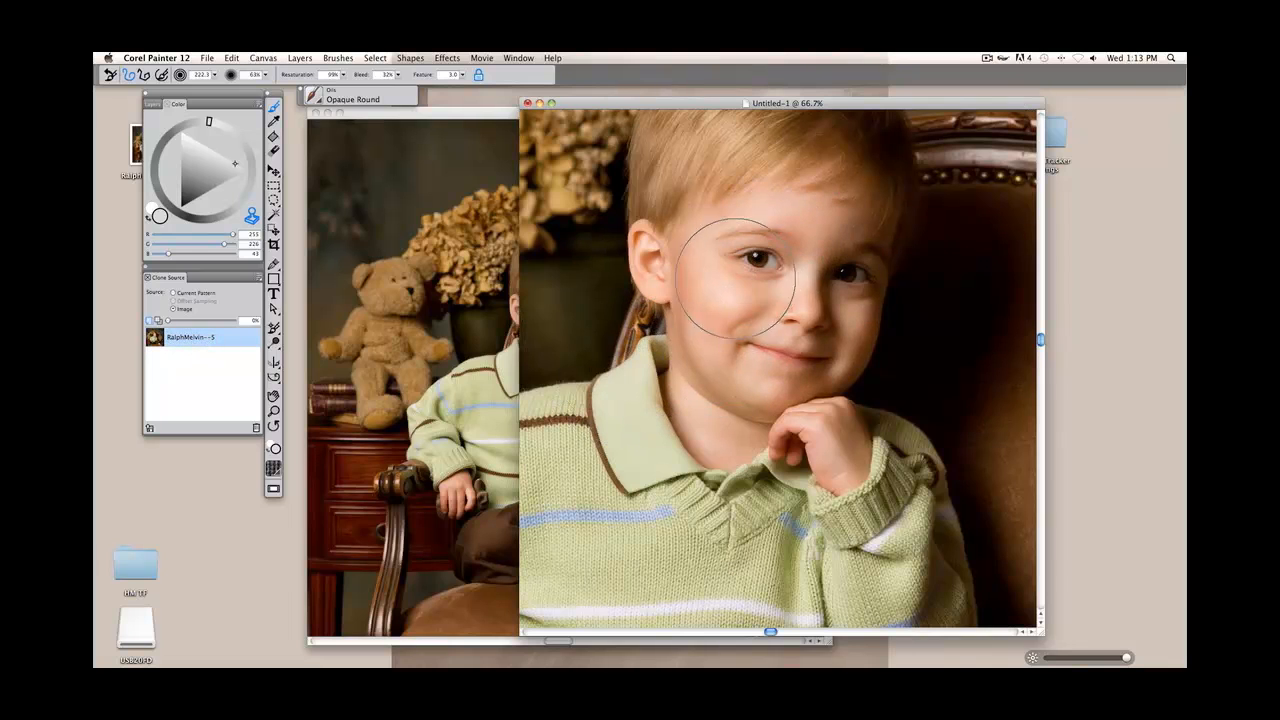
pyautogui.press('super+t')
pyautogui.moveTo(832, 270)
pyautogui.mouseDown()
pyautogui.moveTo(864, 291)
pyautogui.moveTo(891, 327)
pyautogui.moveTo(860, 340)
pyautogui.moveTo(793, 316)
pyautogui.moveTo(841, 400)
pyautogui.moveTo(833, 418)
pyautogui.moveTo(846, 291)
pyautogui.moveTo(871, 250)
pyautogui.moveTo(867, 378)
pyautogui.moveTo(788, 321)
pyautogui.mouseUp()
pyautogui.press('super+t')
pyautogui.press('super+t')
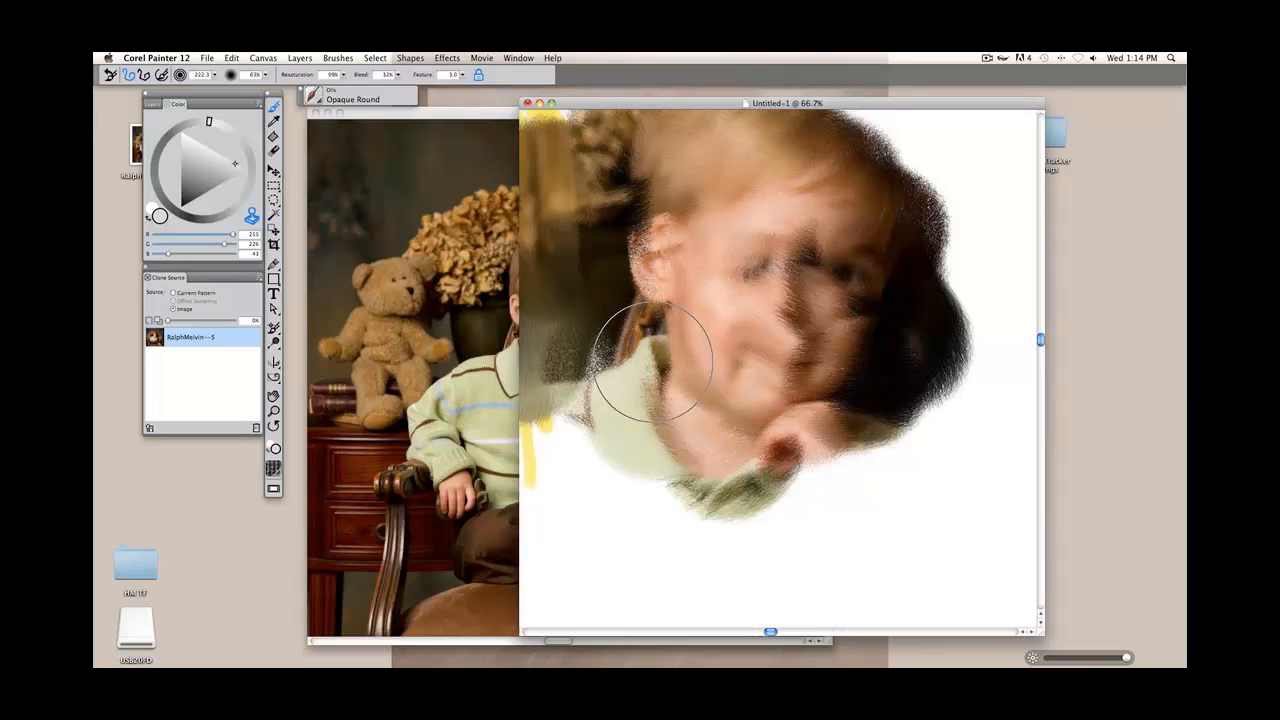
# Paint the shirt, neck and hand with cloned color, and stroke along the collar edge with a brush size of 42.4
pyautogui.moveTo(655, 368)
pyautogui.mouseDown()
pyautogui.moveTo(605, 434)
pyautogui.moveTo(644, 469)
pyautogui.moveTo(713, 468)
pyautogui.moveTo(776, 494)
pyautogui.mouseUp()
pyautogui.moveTo(770, 440); pyautogui.dragTo(686, 376)
pyautogui.moveTo(664, 330); pyautogui.dragTo(750, 421)
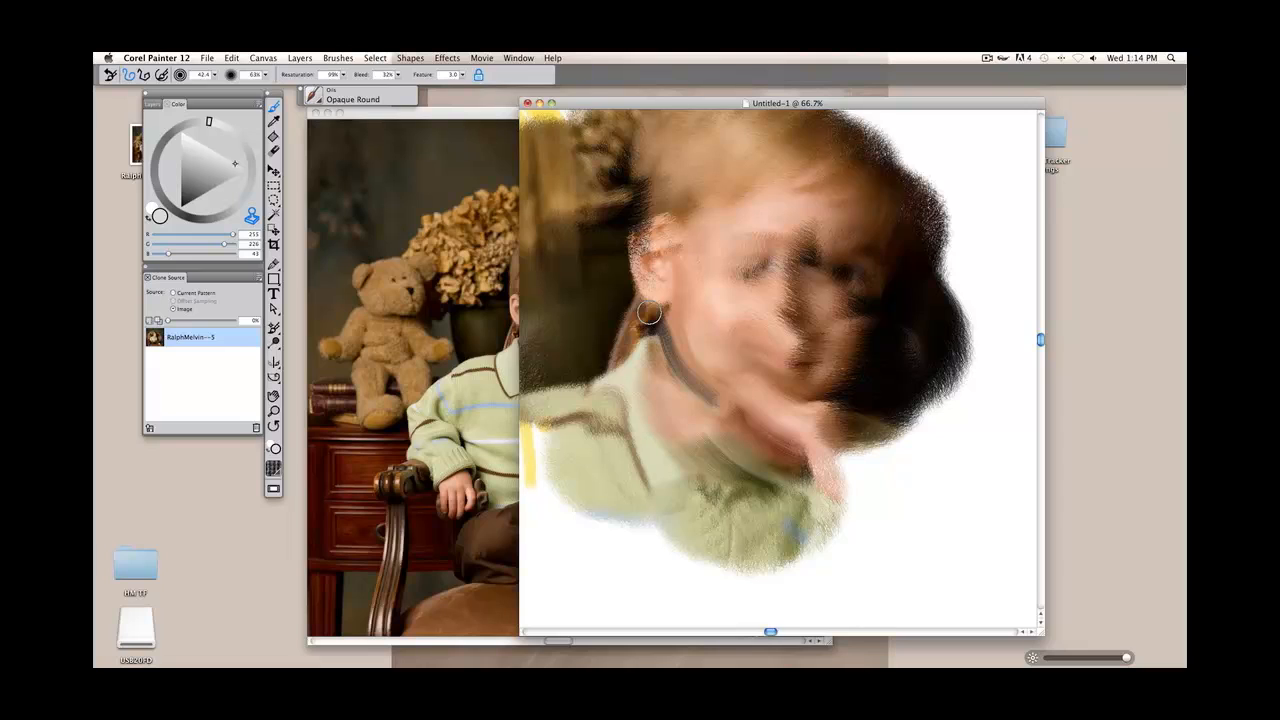
# Show the clone's layers and toggle tracing paper to compare the painted canvas with the source photo
pyautogui.click(155, 104)
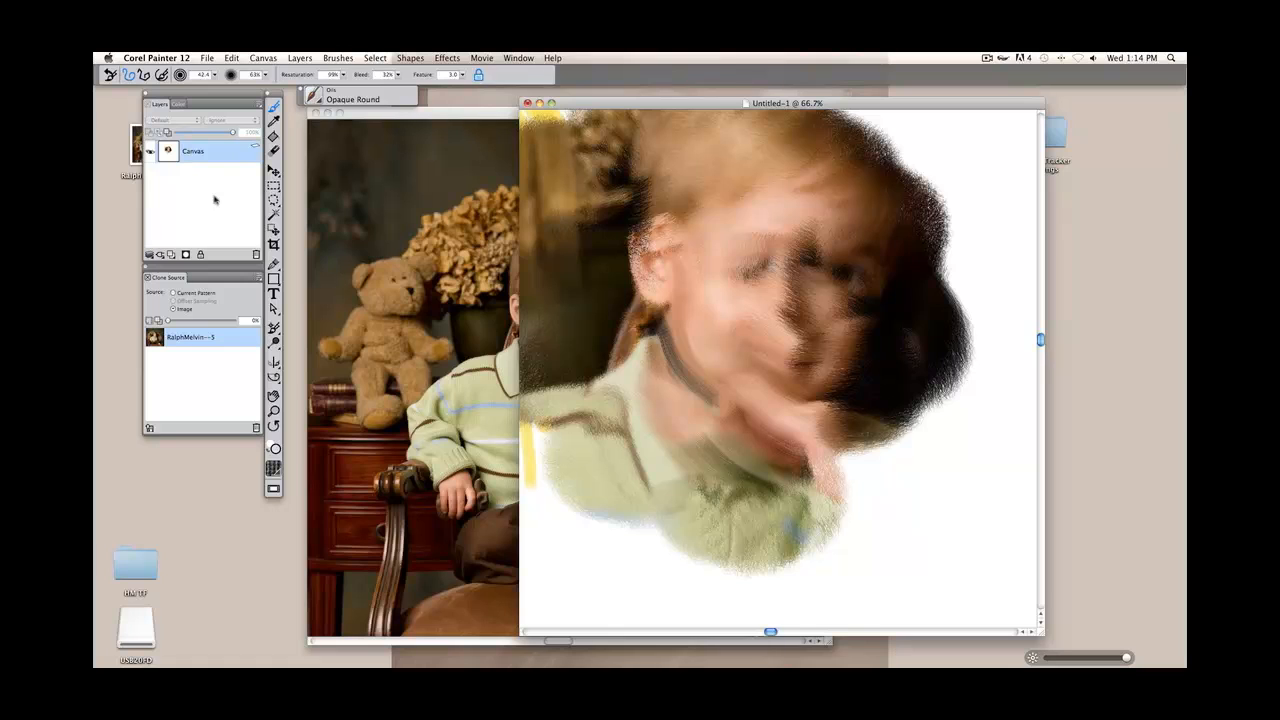
pyautogui.moveTo(567, 104); pyautogui.dragTo(570, 104)
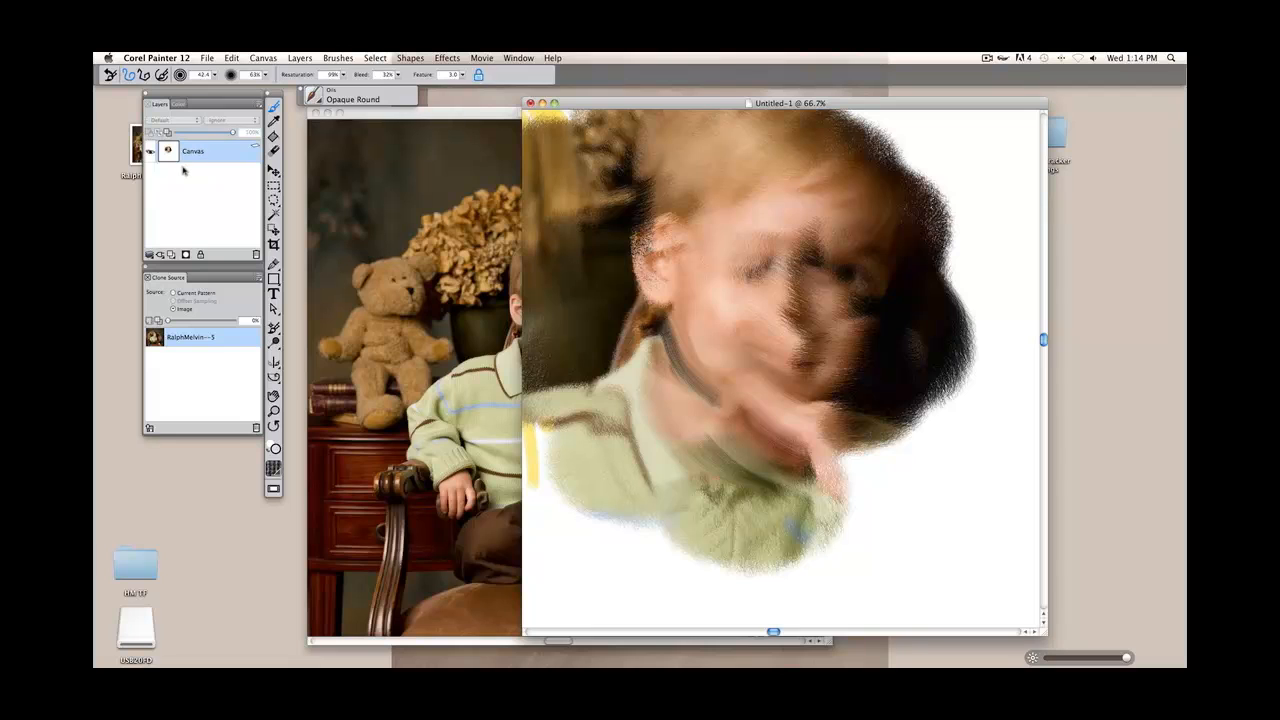
pyautogui.press('super+t')
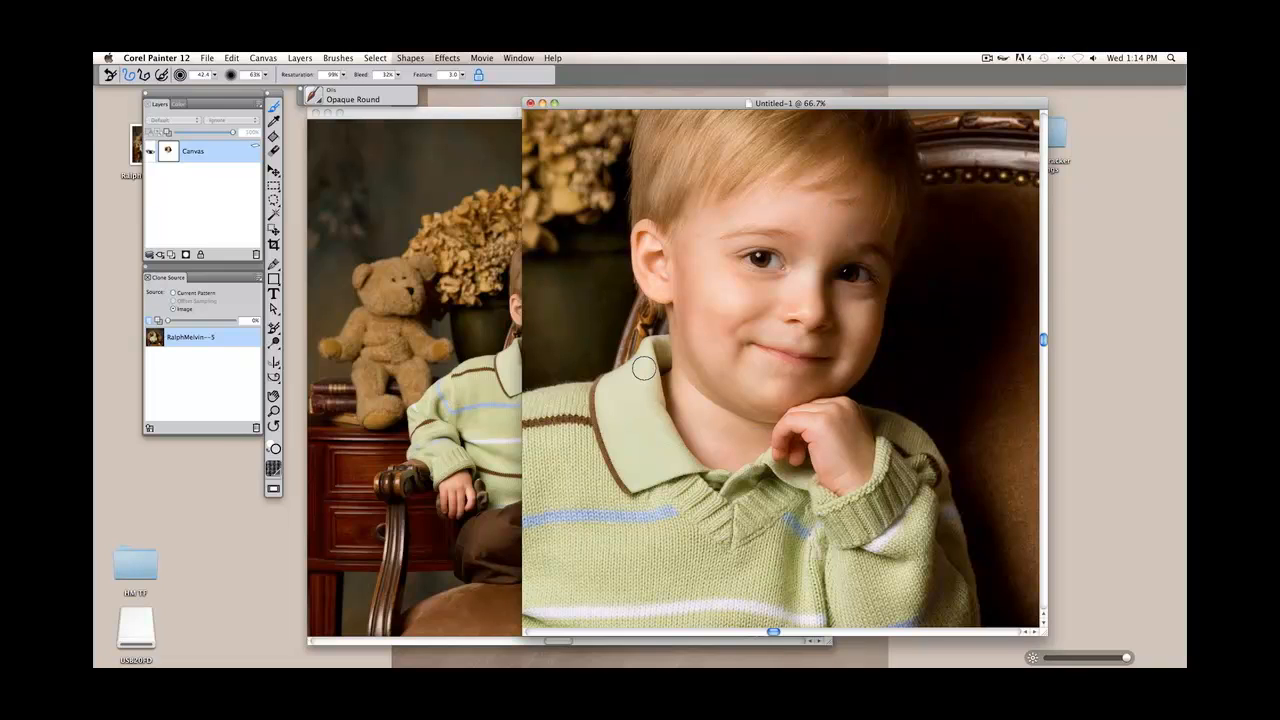
pyautogui.press('super+t')
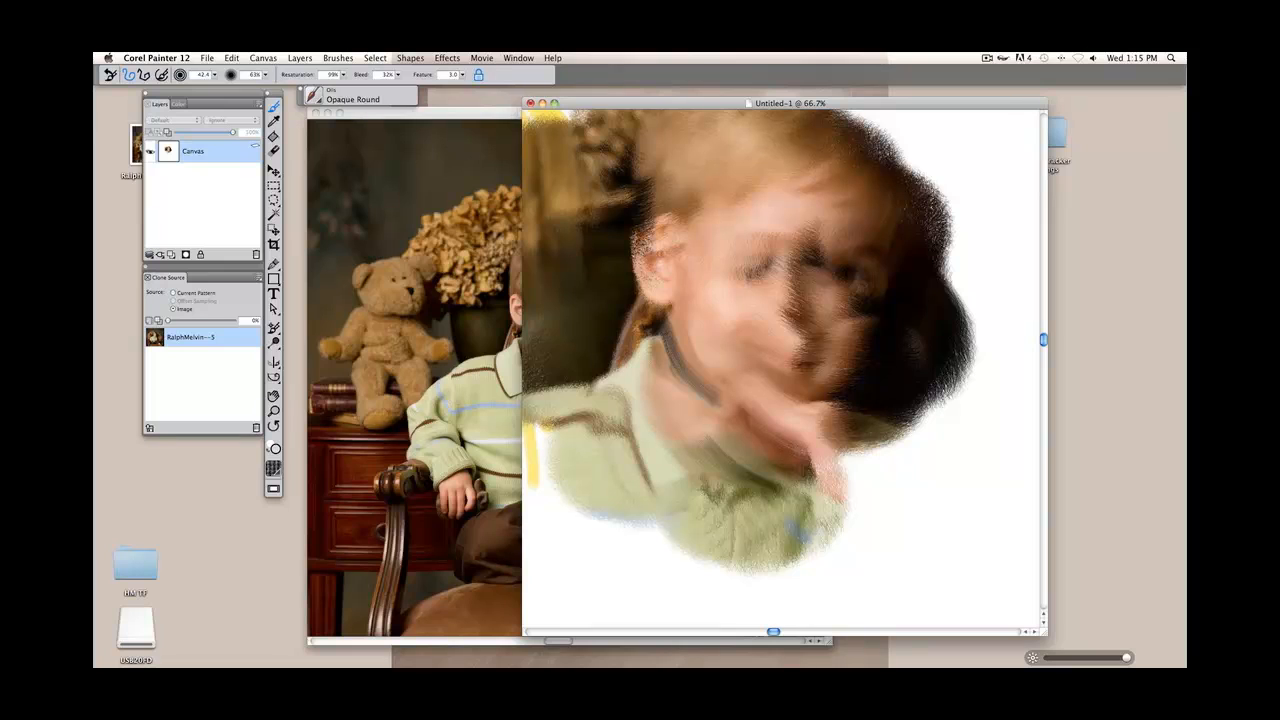
pyautogui.press('super+t')
pyautogui.press('super+t')
# Reposition the photo and clone windows and the property bar, and show the Color panel above the Clone Source panel
pyautogui.moveTo(411, 111); pyautogui.dragTo(379, 114)
pyautogui.moveTo(630, 99); pyautogui.dragTo(624, 94)
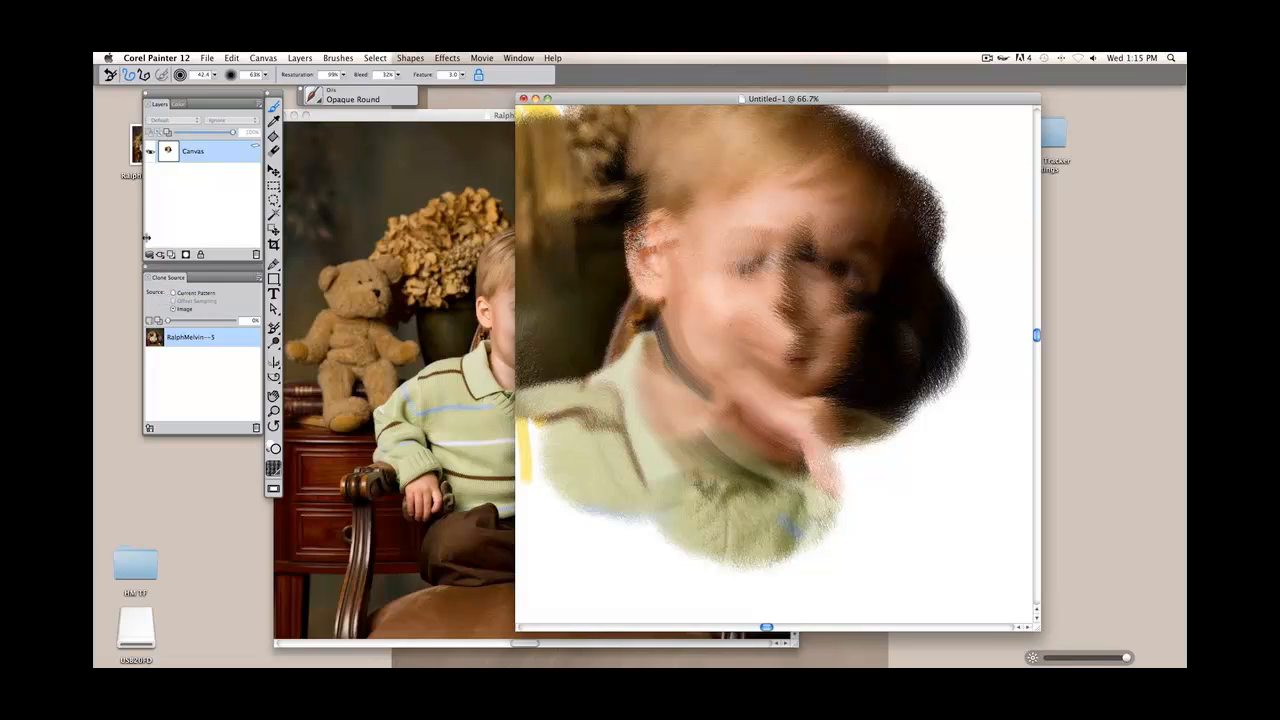
pyautogui.click(518, 58)
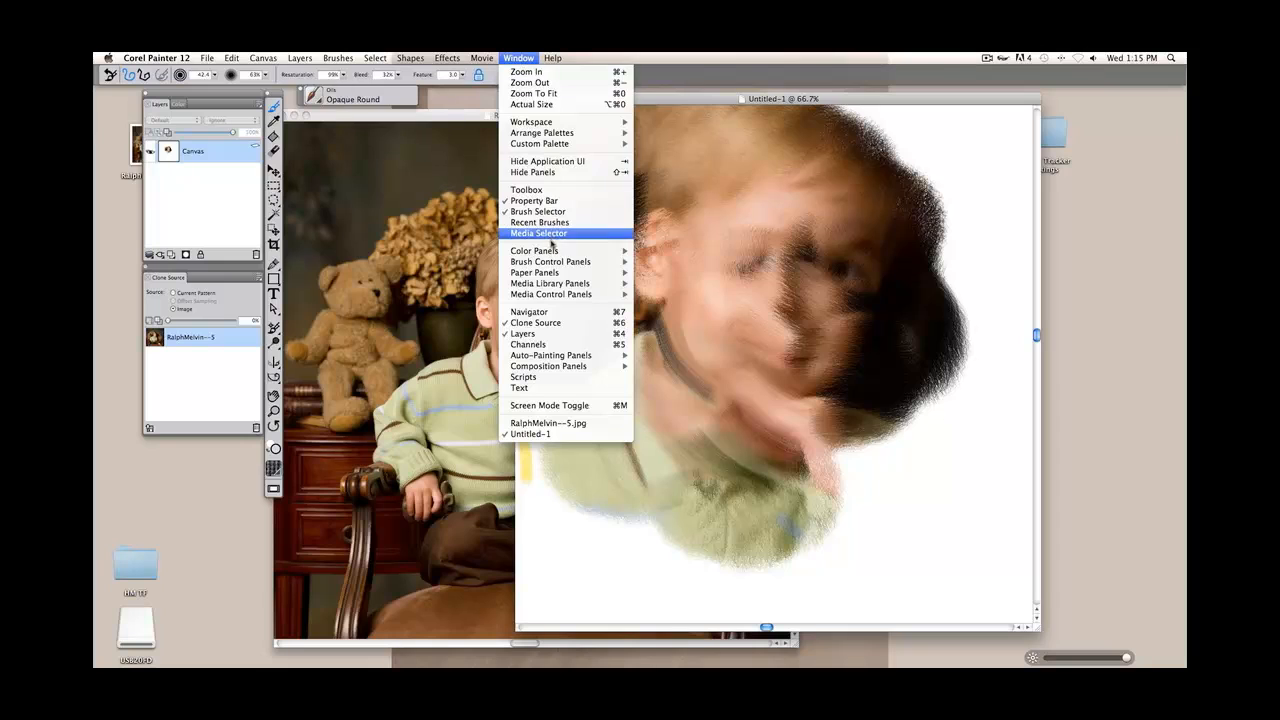
pyautogui.moveTo(550, 262)
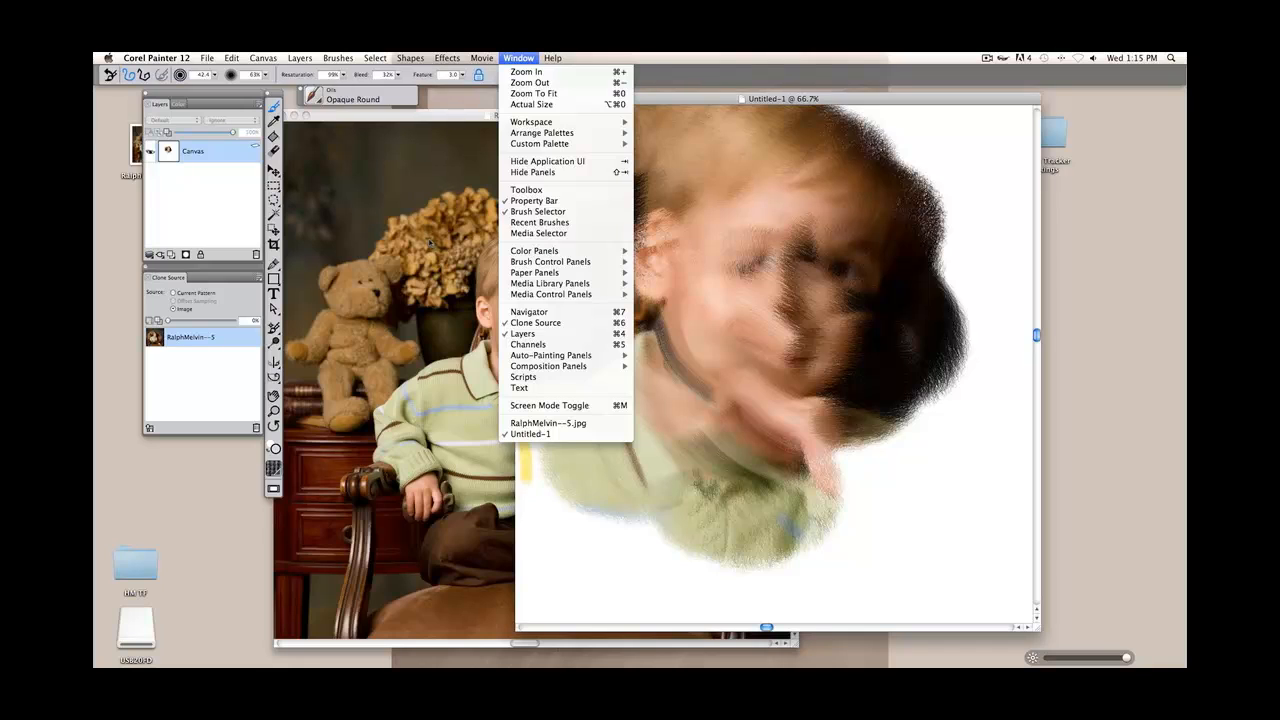
pyautogui.click(366, 100)
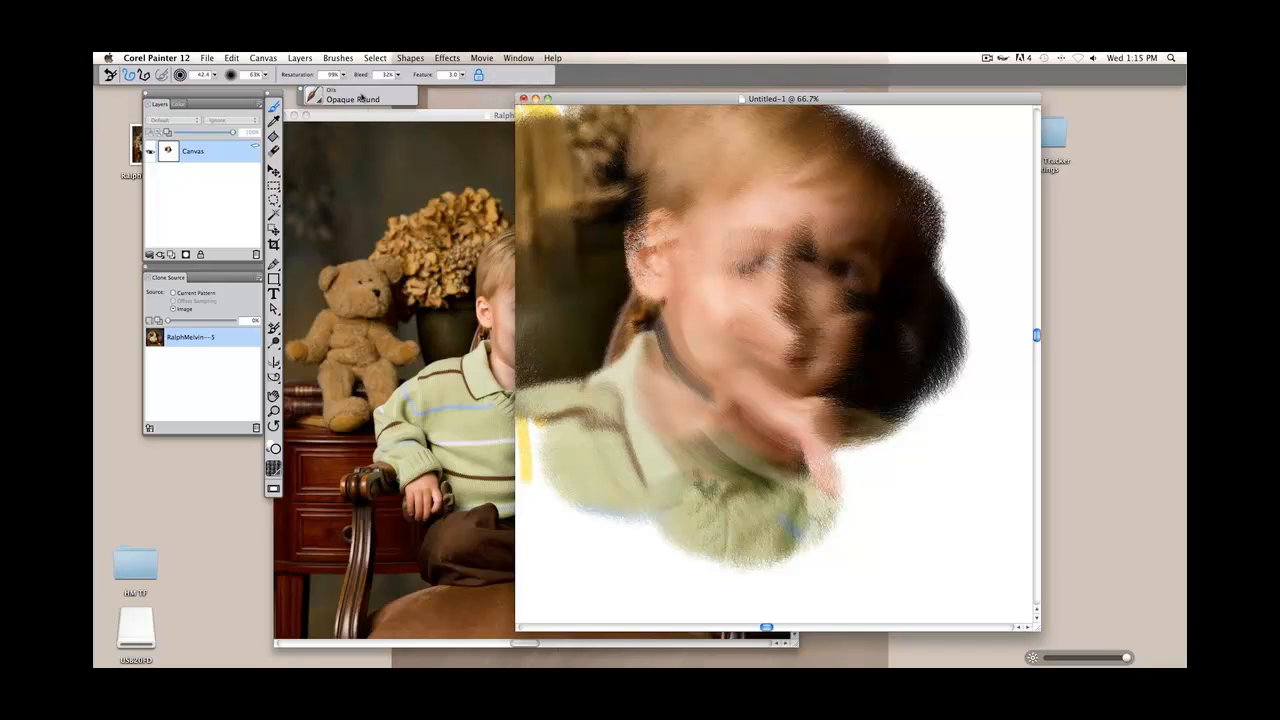
pyautogui.moveTo(97, 81); pyautogui.dragTo(109, 88)
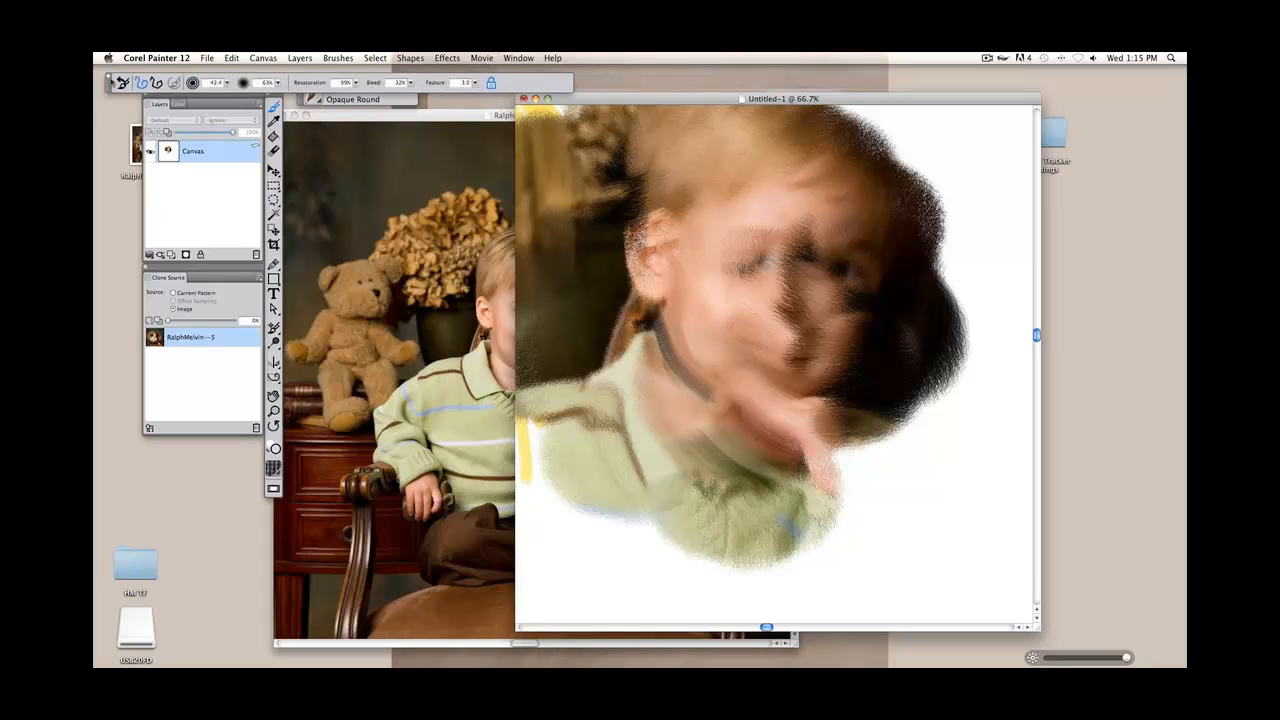
pyautogui.click(177, 104)
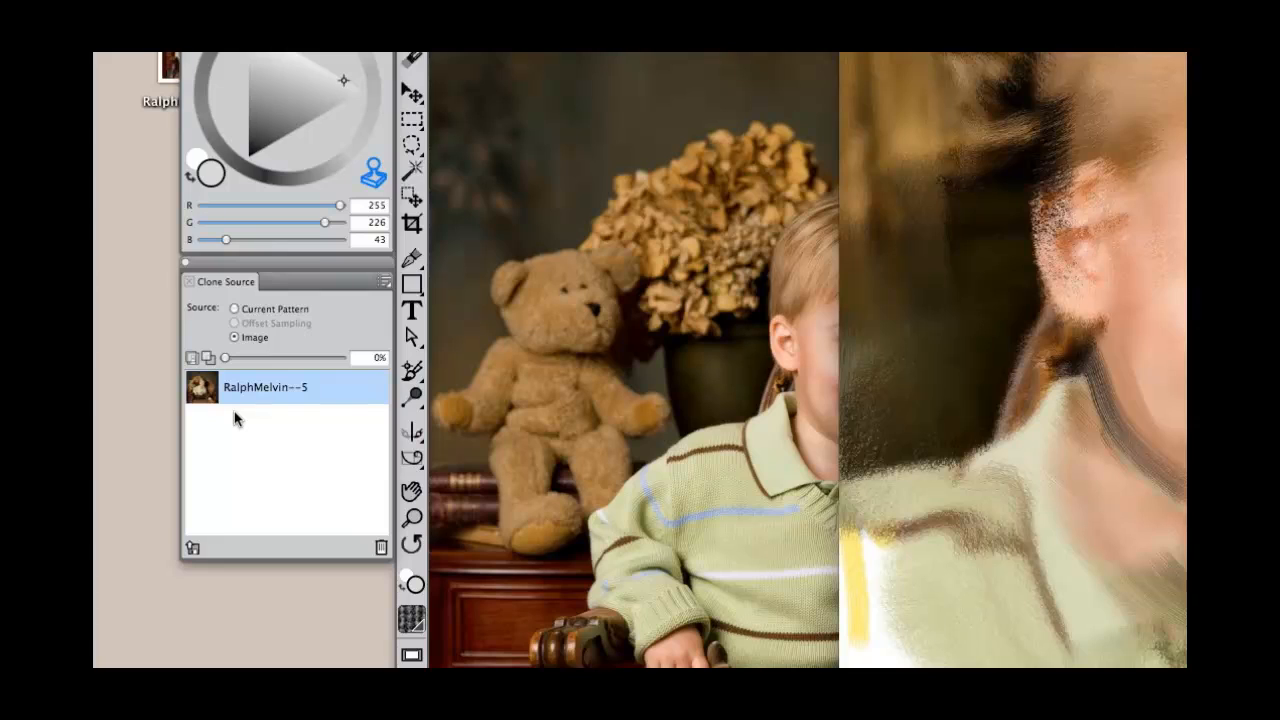
# Examine the options for opening a clone source, and compare the clone with the source photo using tracing paper
pyautogui.click(192, 553)
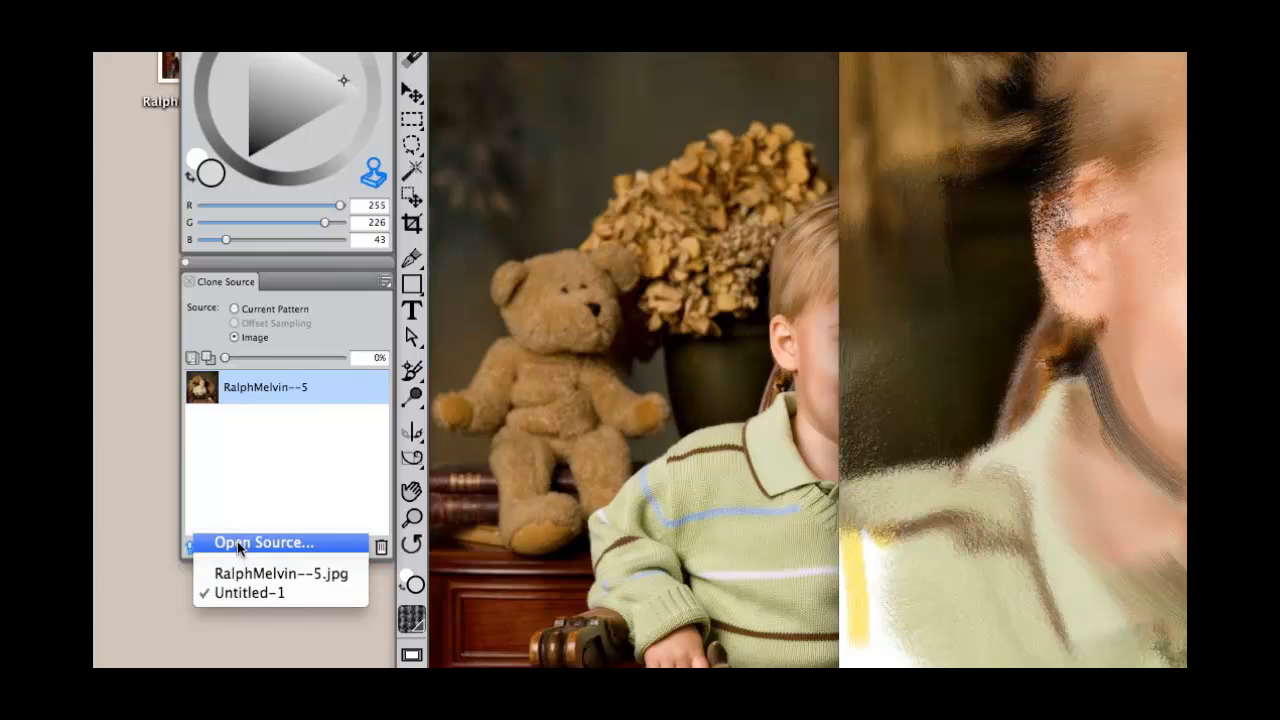
pyautogui.click(243, 482)
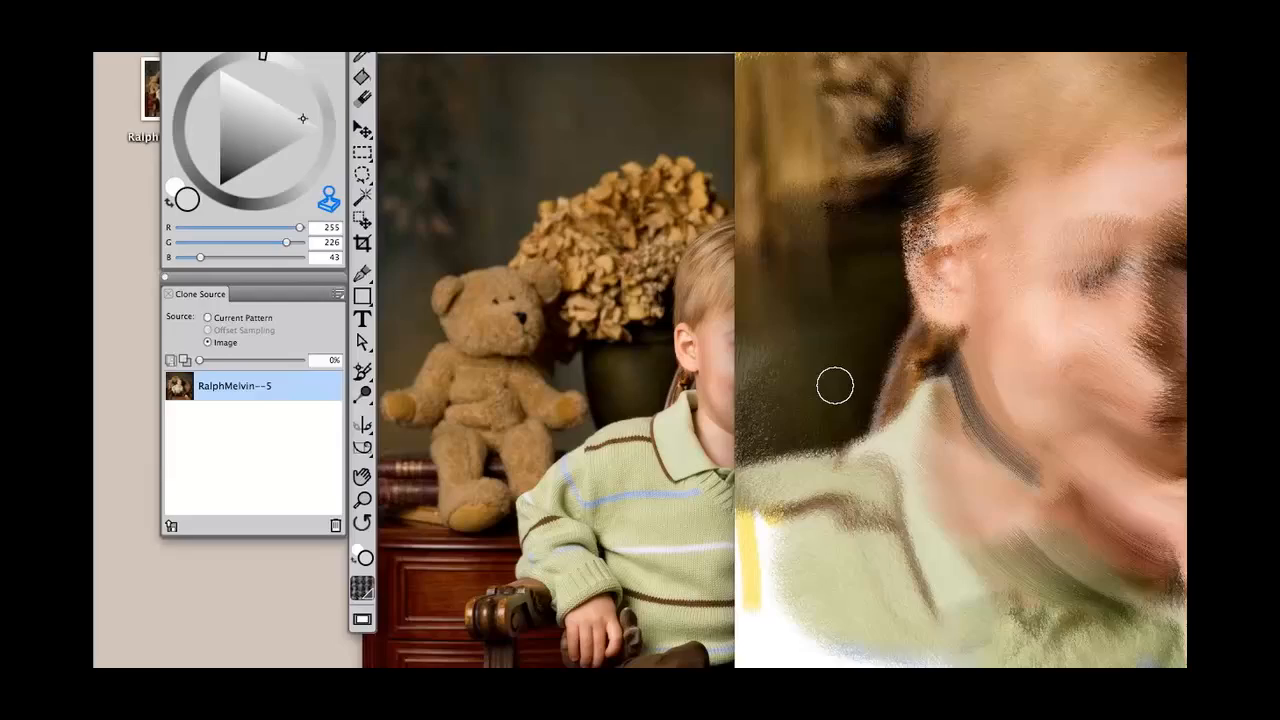
pyautogui.press('super+t')
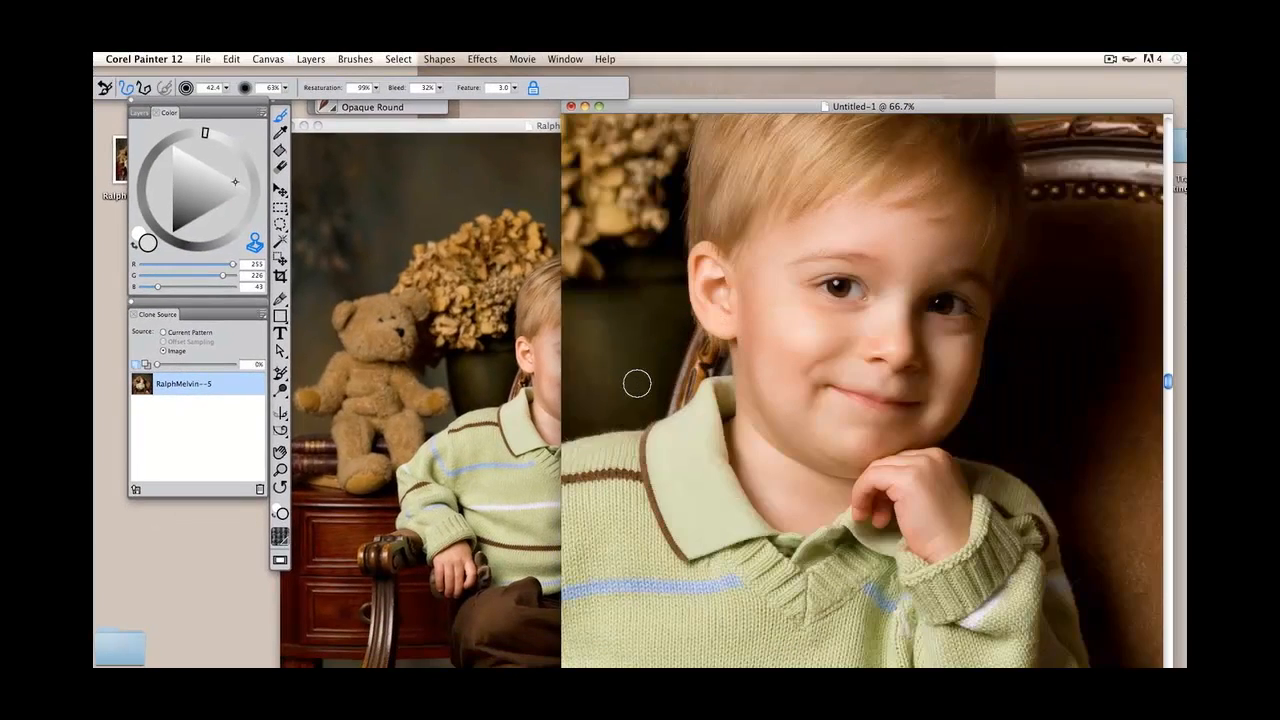
pyautogui.press('super+t')
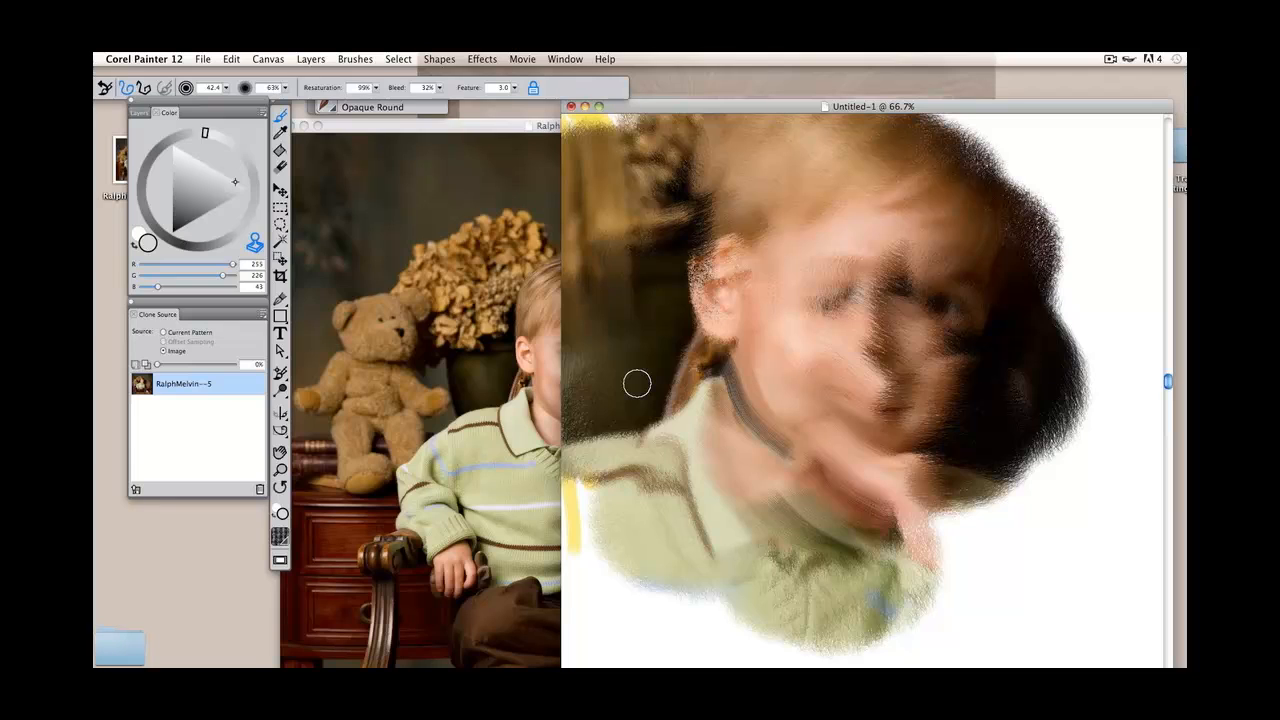
# Choose the Smeary Round oil brush and paint cloned color into the sleeve and dark chair area with a brush size of 61.7
pyautogui.click(325, 108)
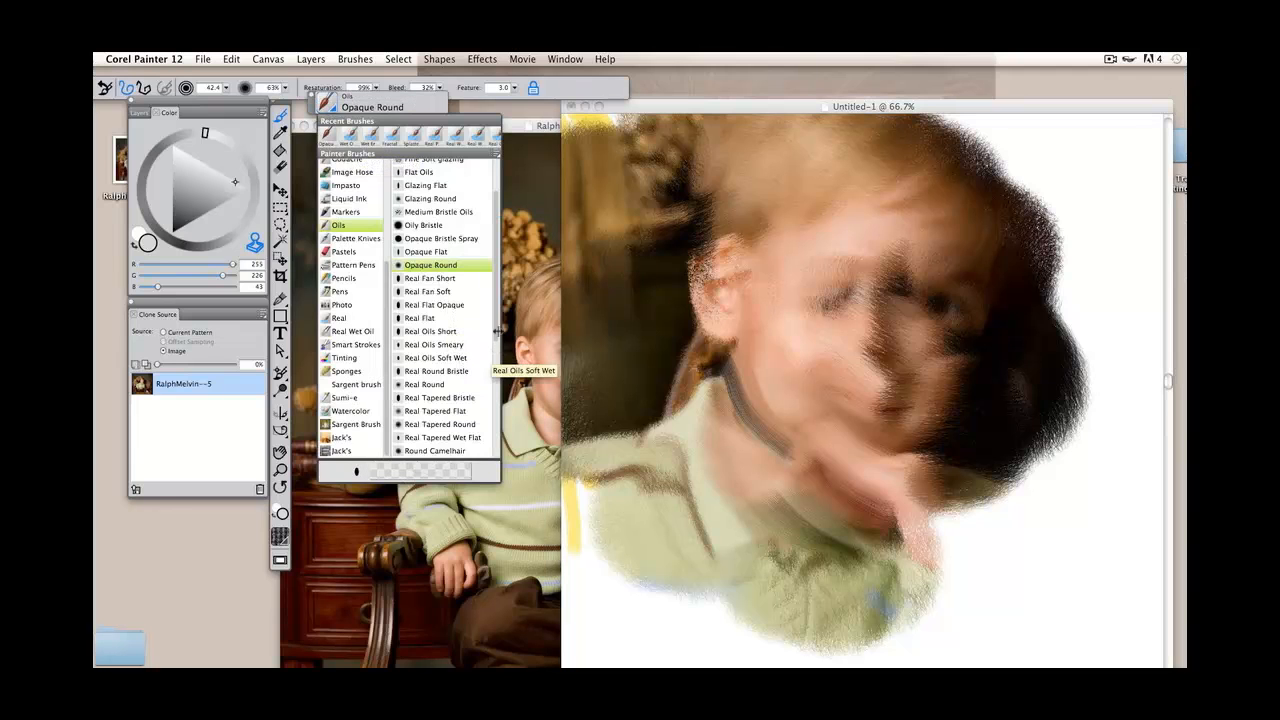
pyautogui.scroll(-5, 497, 330)
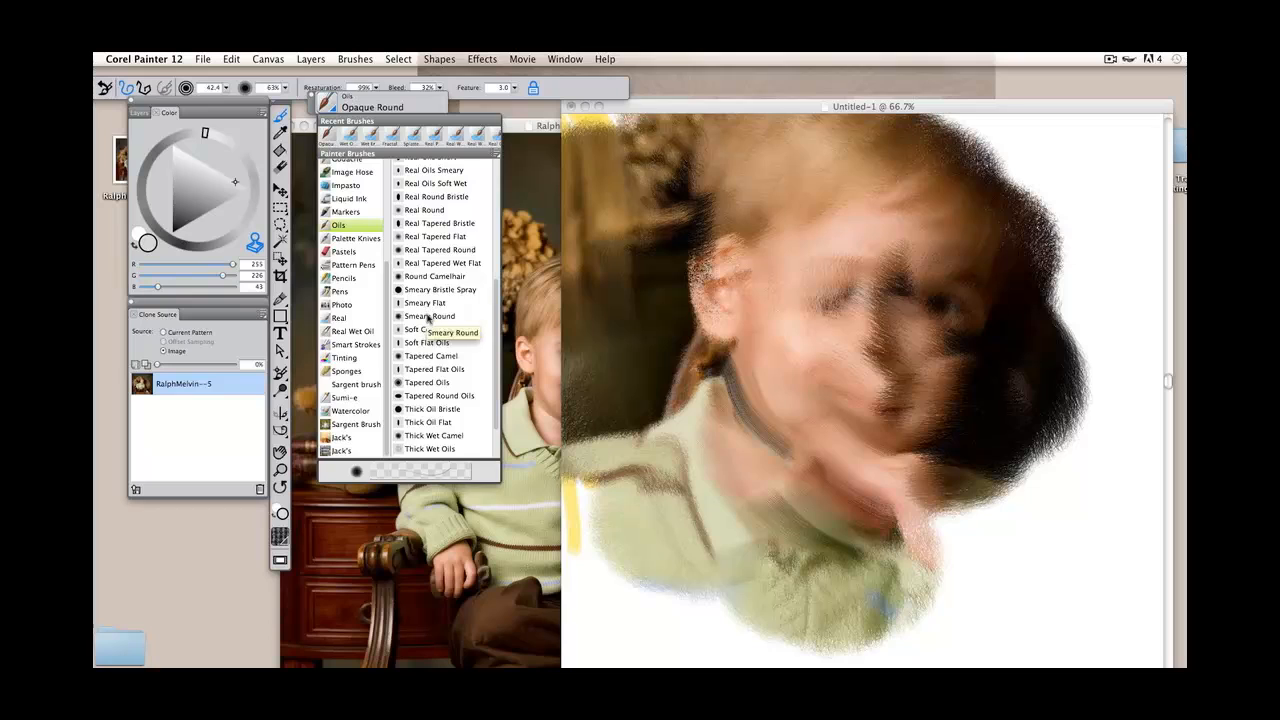
pyautogui.click(428, 316)
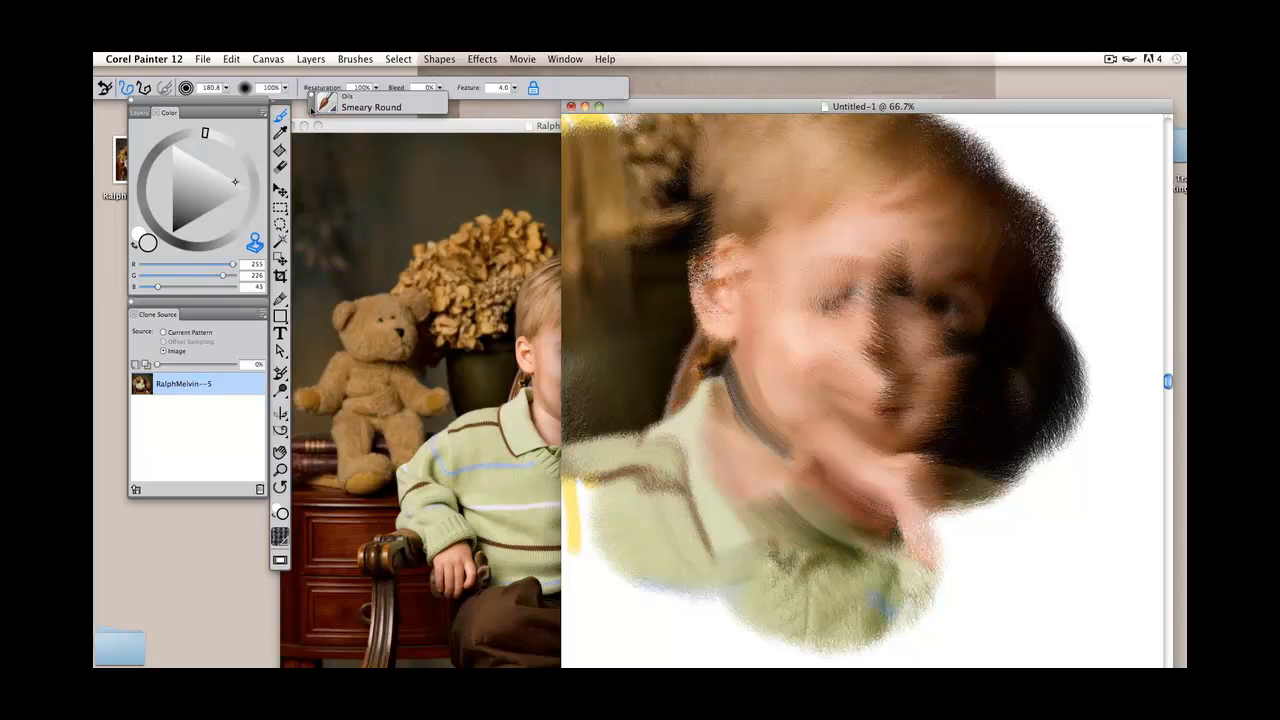
pyautogui.moveTo(311, 108); pyautogui.dragTo(318, 117)
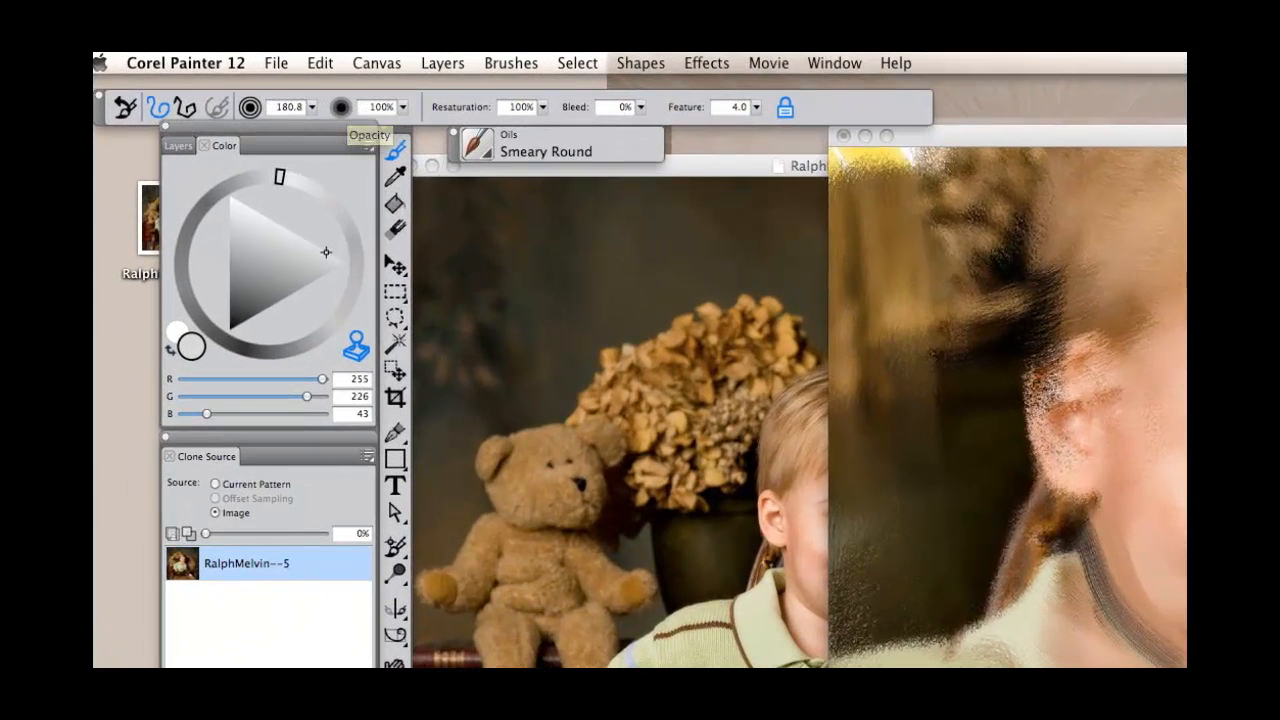
pyautogui.click(1184, 390)
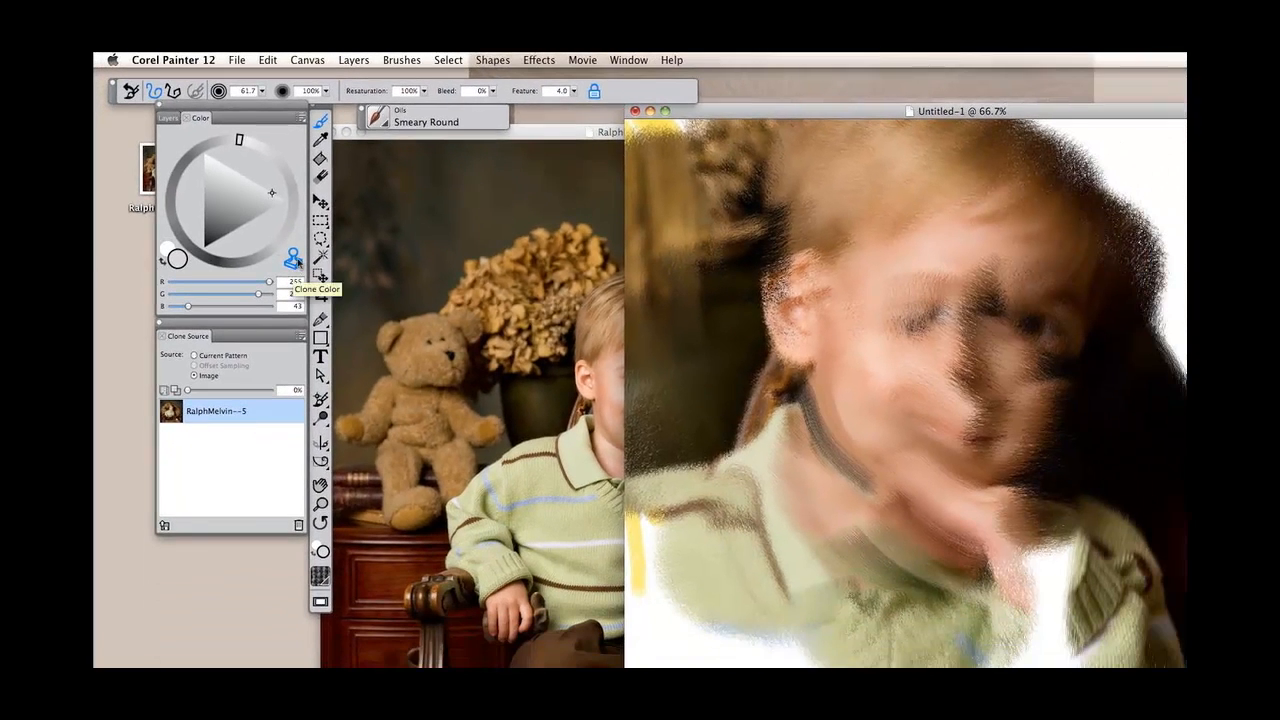
# Turn off Clone Color and paint adjacent vertical strokes beside the neck in olive (115, 99, 1) and yellow (217, 188, 1)
pyautogui.click(356, 345)
pyautogui.click(241, 226)
pyautogui.moveTo(760, 380); pyautogui.dragTo(757, 643)
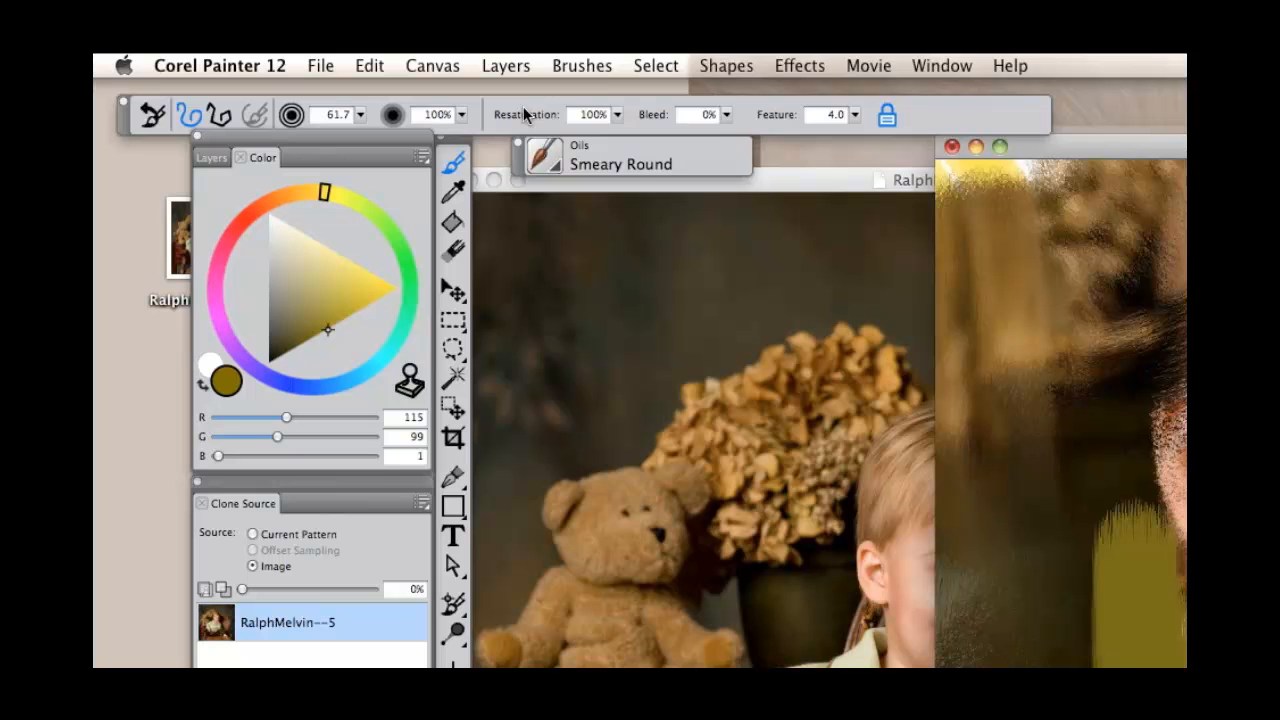
pyautogui.click(384, 298)
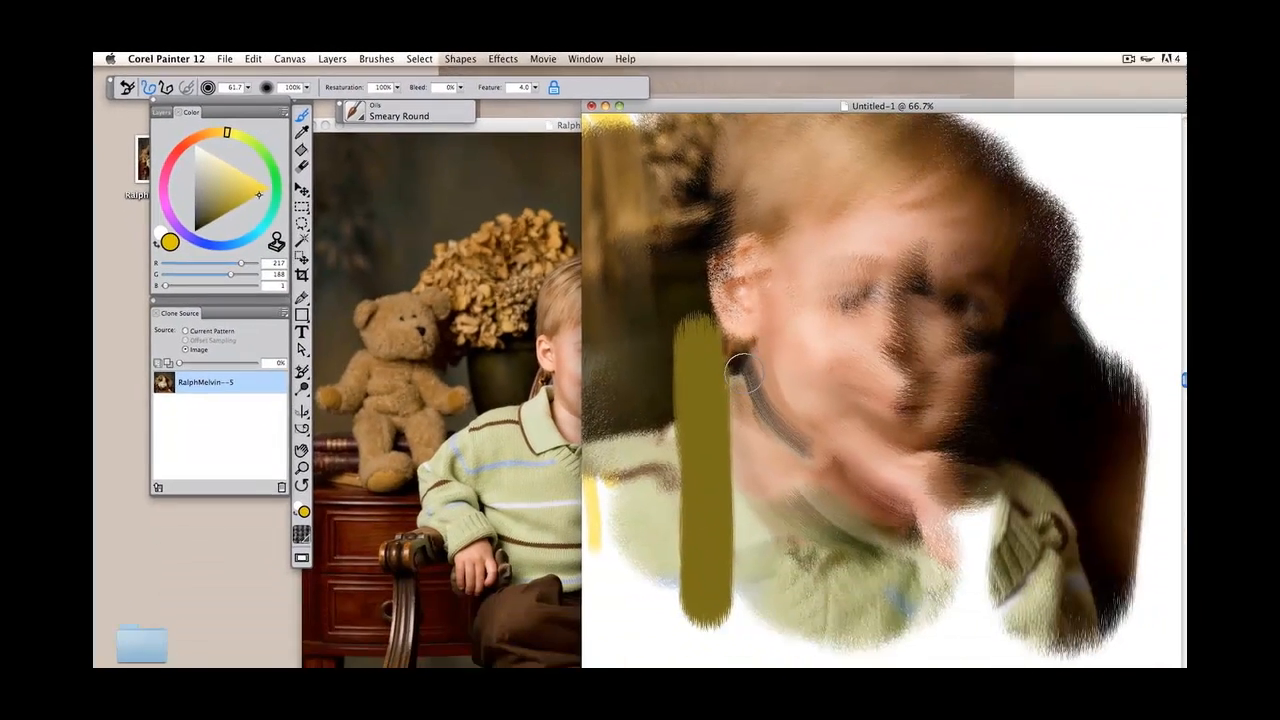
pyautogui.moveTo(734, 317); pyautogui.dragTo(738, 606)
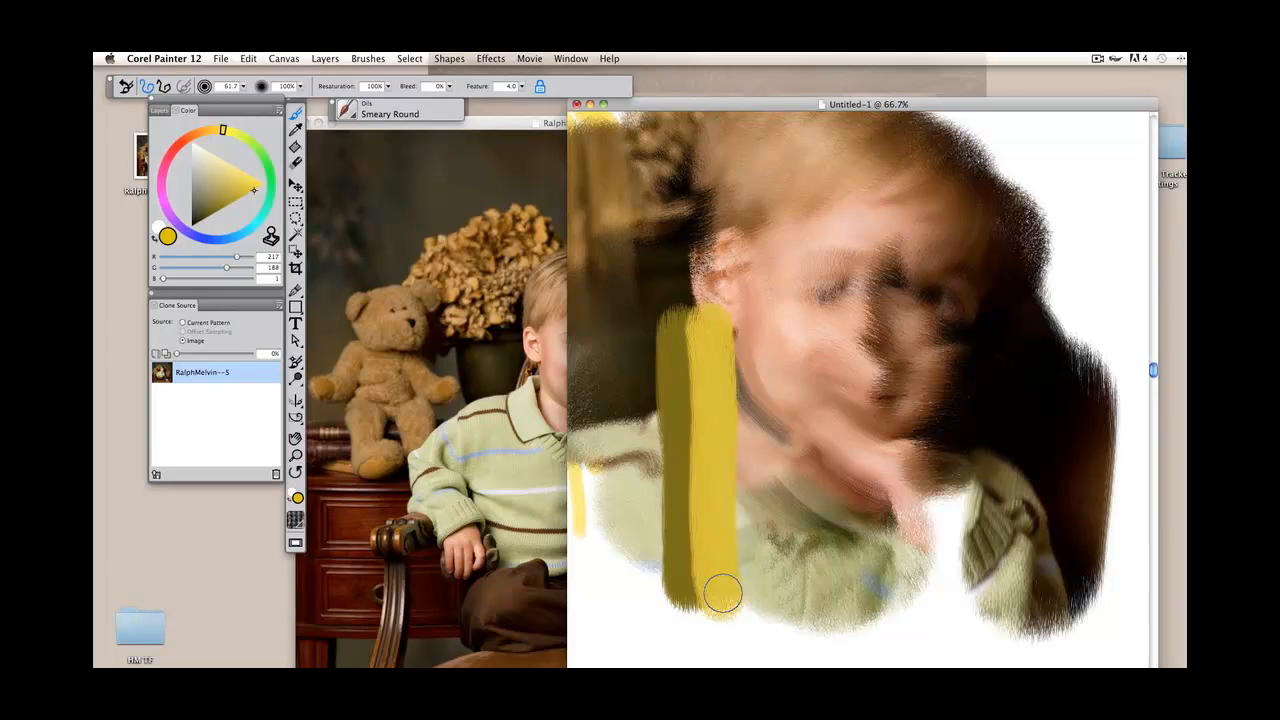
# Set Resaturation to 0% and smear the yellow and olive strokes into the cheek, neck and shirt colors
pyautogui.click(388, 86)
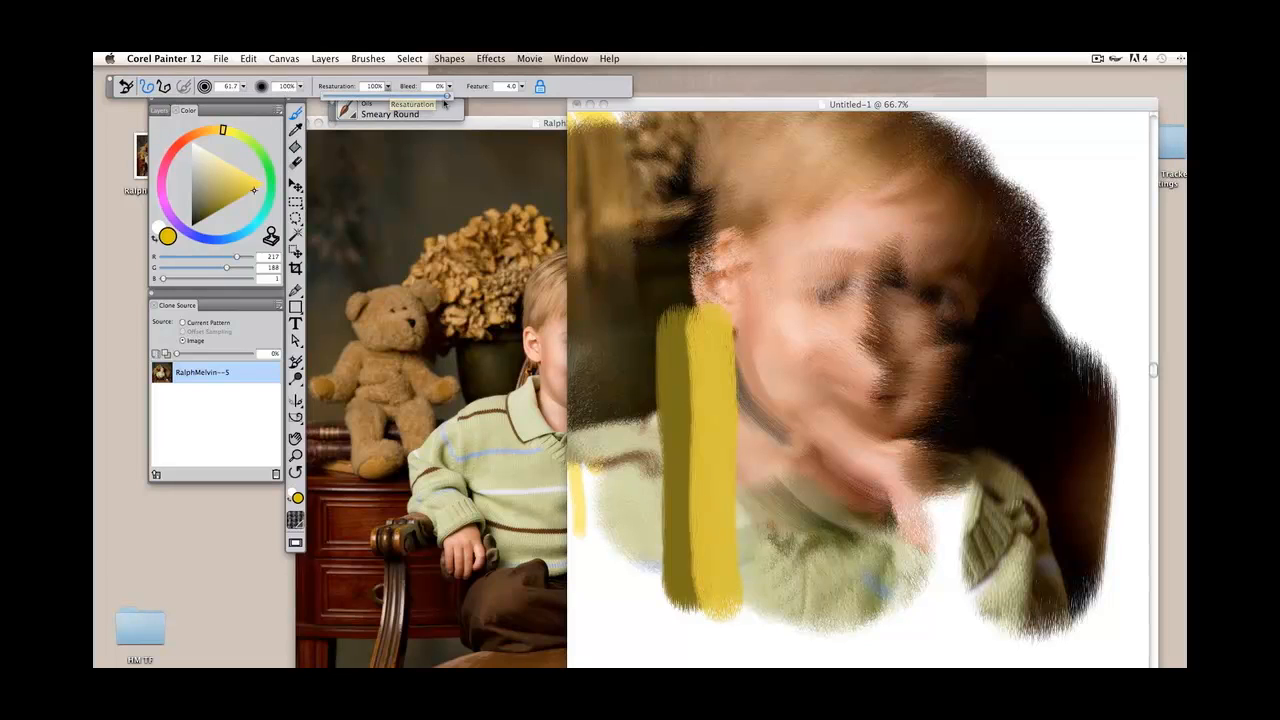
pyautogui.moveTo(444, 103); pyautogui.dragTo(306, 104)
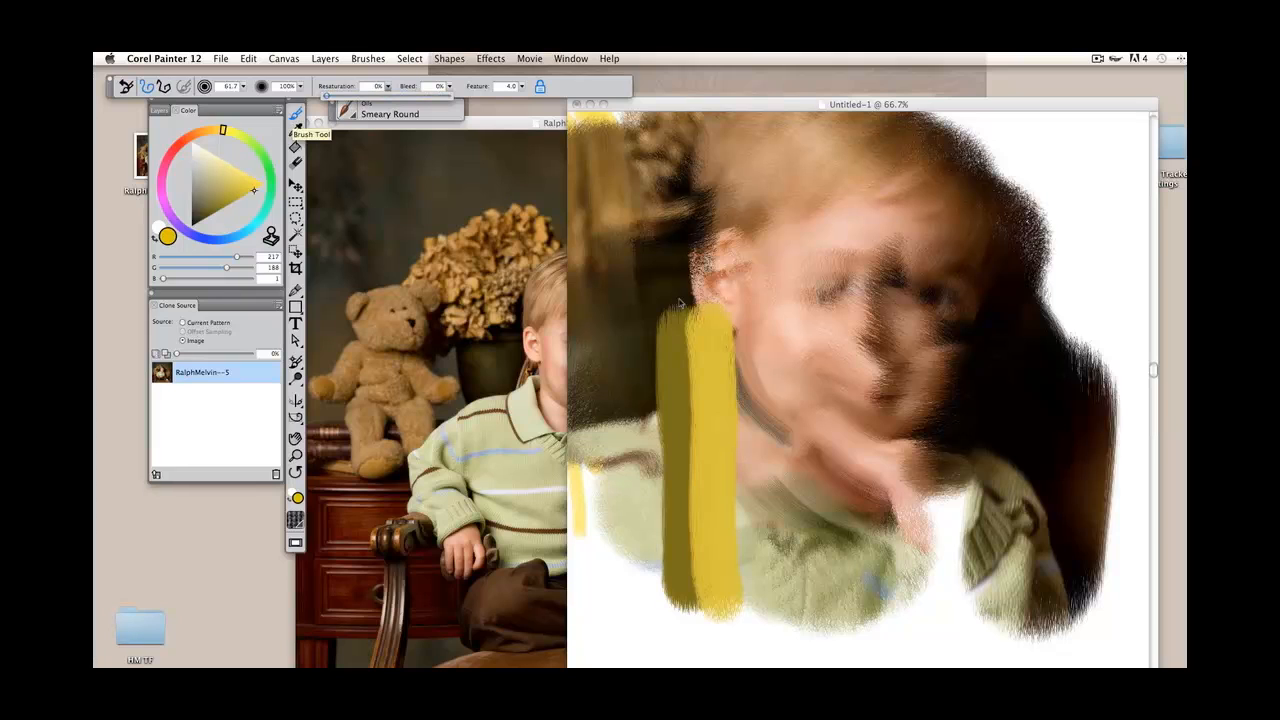
pyautogui.moveTo(674, 326)
pyautogui.mouseDown()
pyautogui.moveTo(684, 350)
pyautogui.moveTo(734, 383)
pyautogui.moveTo(668, 371)
pyautogui.moveTo(663, 323)
pyautogui.moveTo(775, 385)
pyautogui.moveTo(780, 330)
pyautogui.moveTo(700, 359)
pyautogui.moveTo(685, 305)
pyautogui.mouseUp()
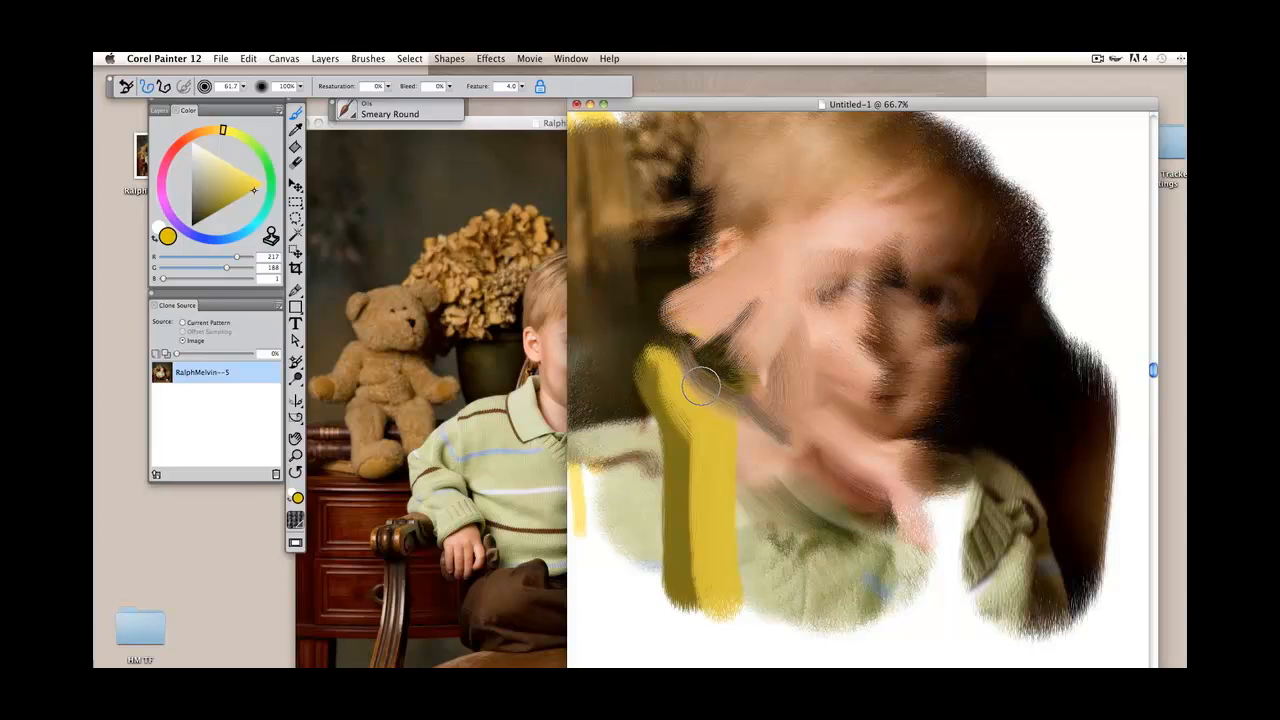
pyautogui.moveTo(701, 385)
pyautogui.mouseDown()
pyautogui.moveTo(728, 313)
pyautogui.moveTo(728, 437)
pyautogui.moveTo(750, 475)
pyautogui.moveTo(647, 502)
pyautogui.moveTo(732, 505)
pyautogui.moveTo(650, 509)
pyautogui.moveTo(613, 509)
pyautogui.mouseUp()
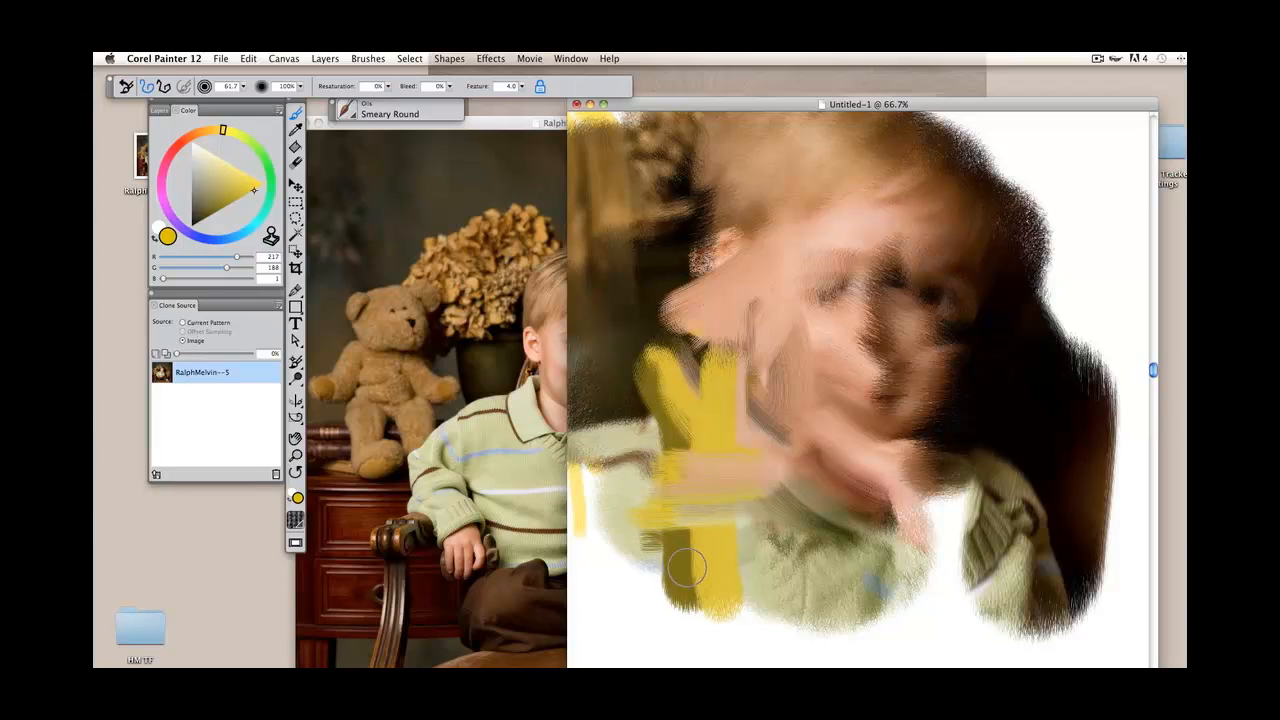
pyautogui.moveTo(690, 570)
pyautogui.mouseDown()
pyautogui.moveTo(660, 543)
pyautogui.moveTo(751, 576)
pyautogui.moveTo(689, 611)
pyautogui.moveTo(798, 578)
pyautogui.mouseUp()
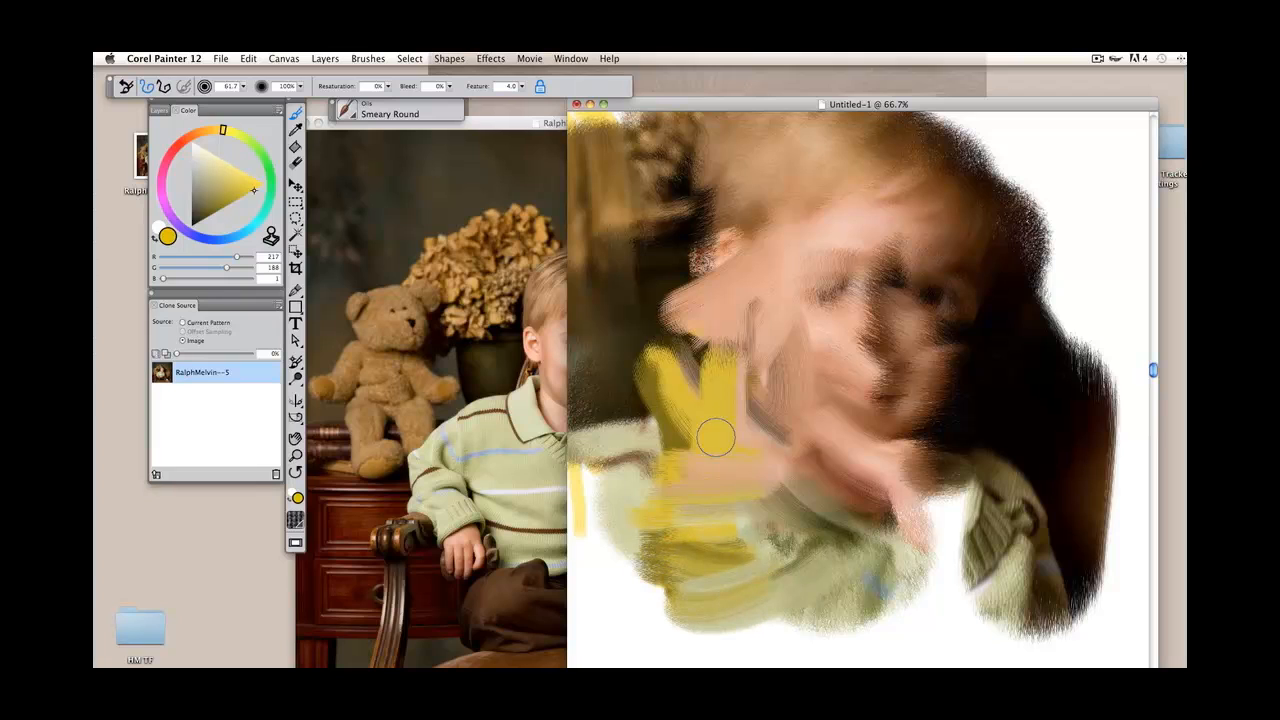
pyautogui.moveTo(716, 425); pyautogui.dragTo(806, 410)
pyautogui.moveTo(825, 482)
pyautogui.mouseDown()
pyautogui.moveTo(874, 448)
pyautogui.moveTo(910, 461)
pyautogui.moveTo(926, 442)
pyautogui.mouseUp()
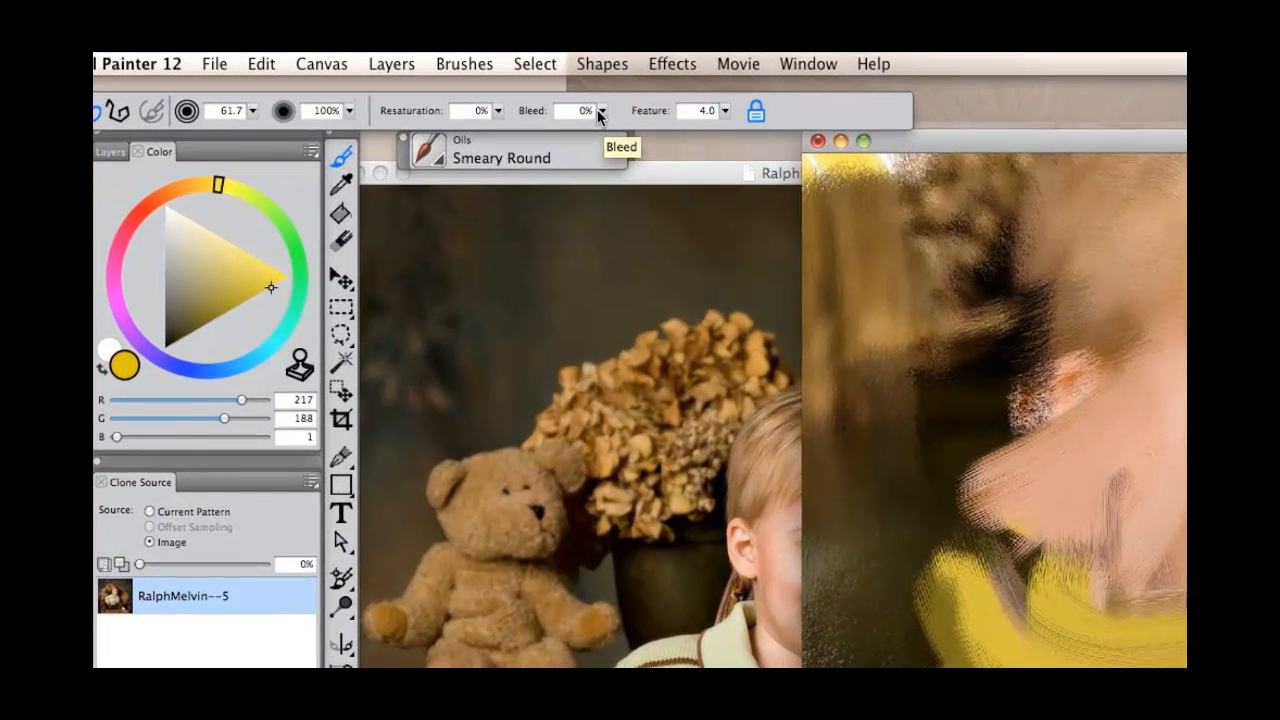
# Set Bleed to 100% and smear the skin tones down into the yellow paint on the lower cheek
pyautogui.moveTo(601, 111); pyautogui.dragTo(778, 130)
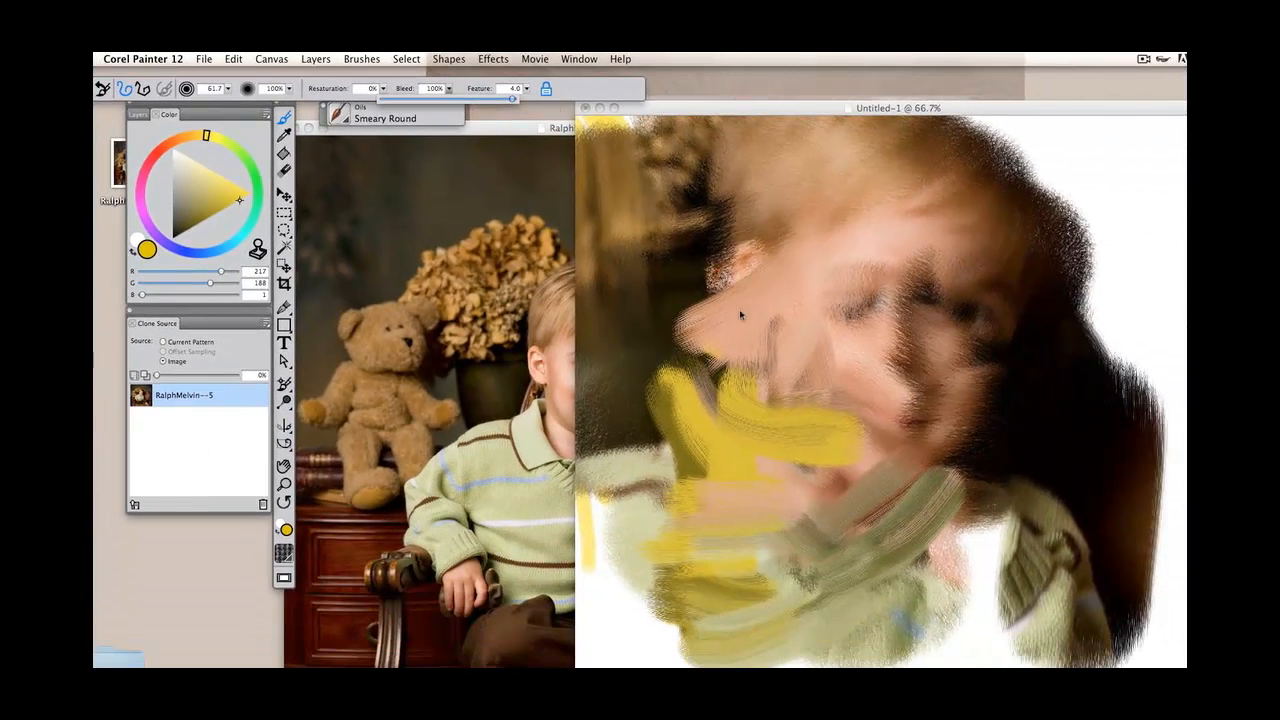
pyautogui.click(746, 384)
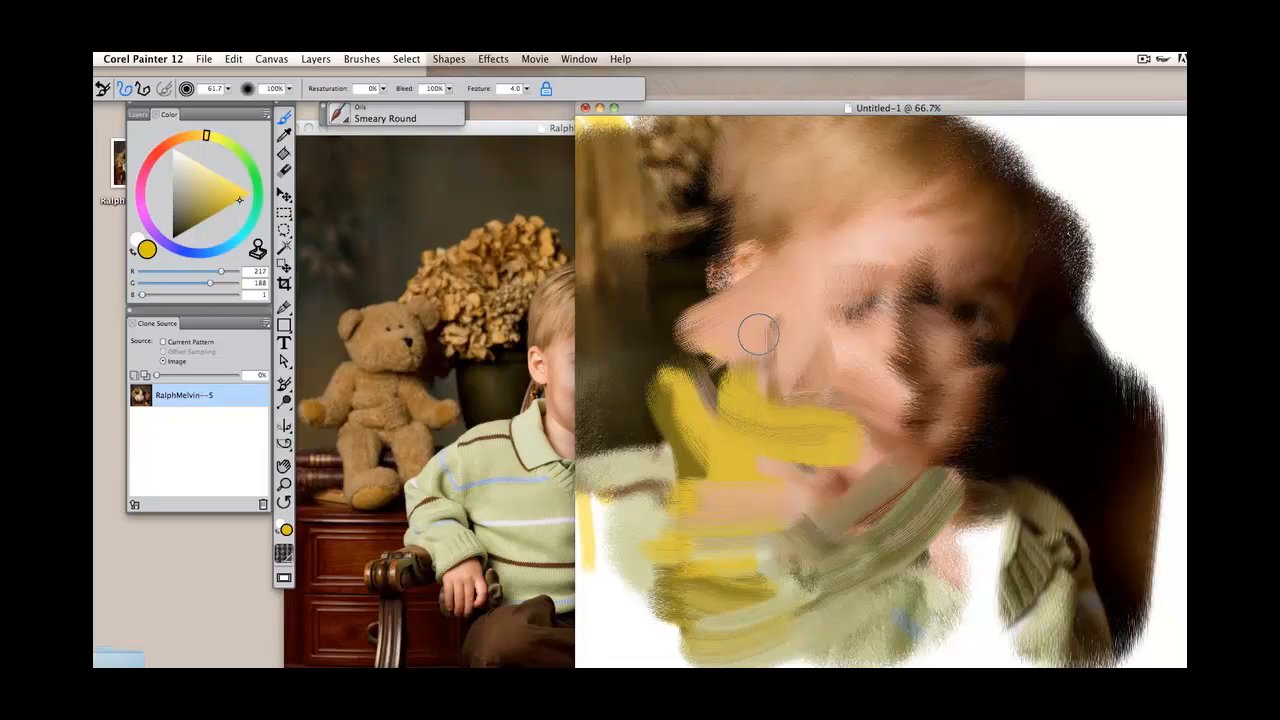
pyautogui.press('super+plus')
pyautogui.press('super+plus')
pyautogui.press('super+plus')
pyautogui.moveTo(705, 396); pyautogui.dragTo(899, 422)
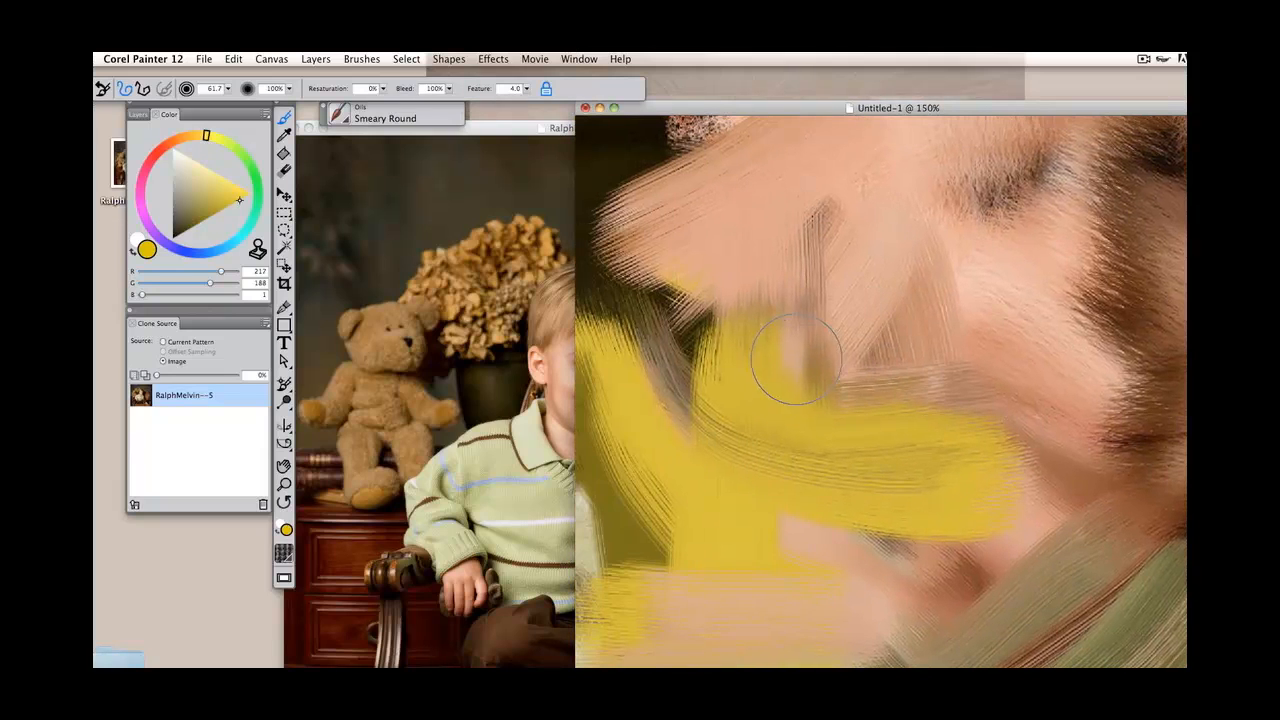
pyautogui.moveTo(812, 290)
pyautogui.mouseDown()
pyautogui.moveTo(874, 351)
pyautogui.moveTo(891, 463)
pyautogui.mouseUp()
pyautogui.moveTo(900, 286); pyautogui.dragTo(940, 500)
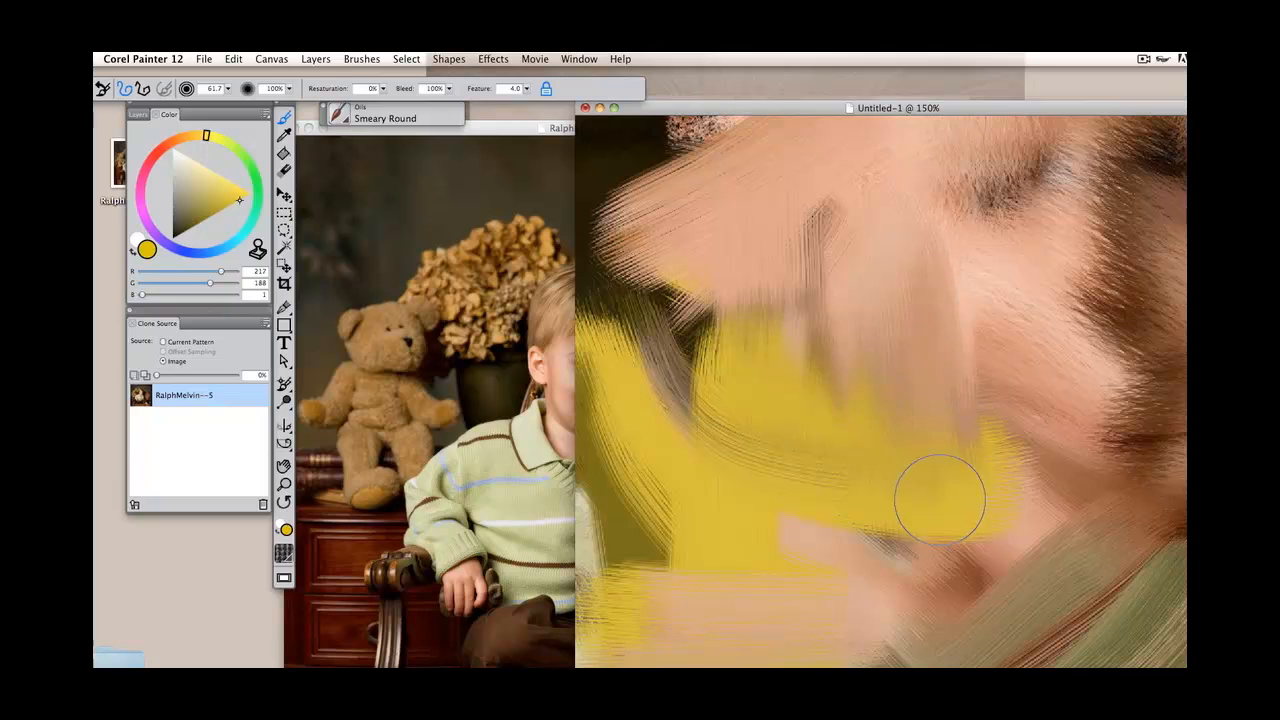
pyautogui.press('super+z')
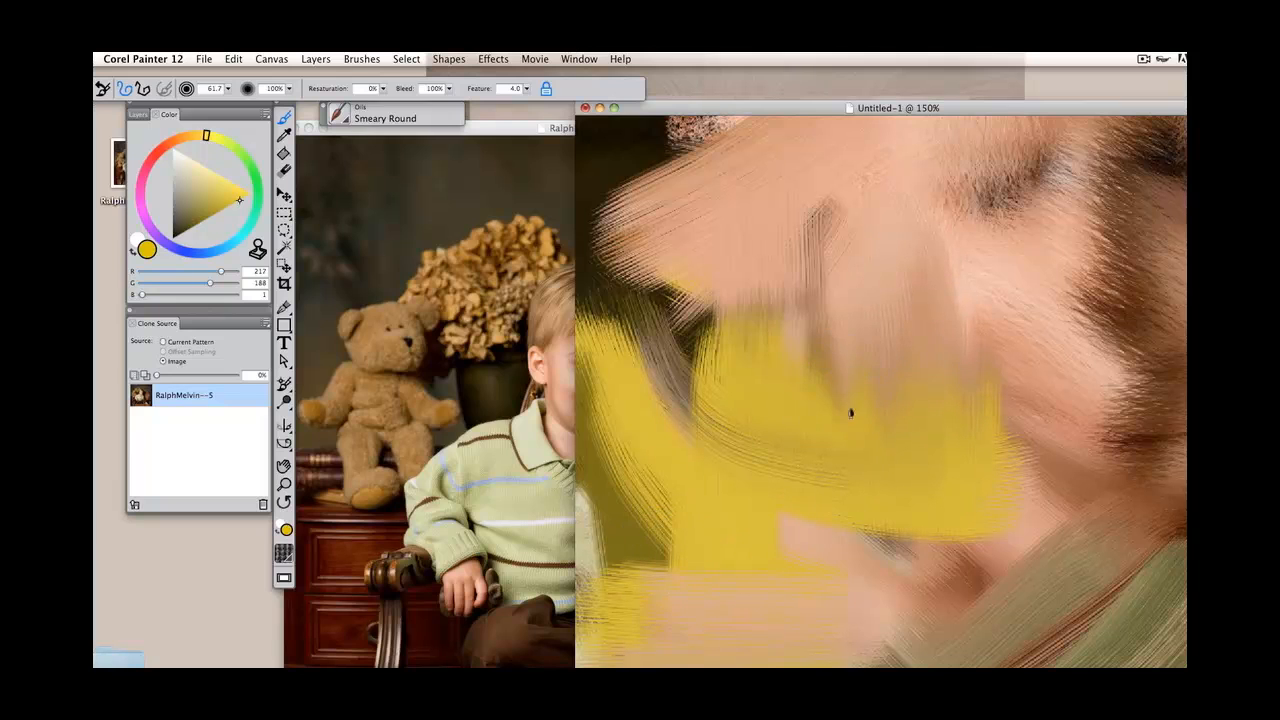
# Reduce Bleed to 43% and blend the yellow paint and skin tones across the cheek and neck
pyautogui.press('super+minus')
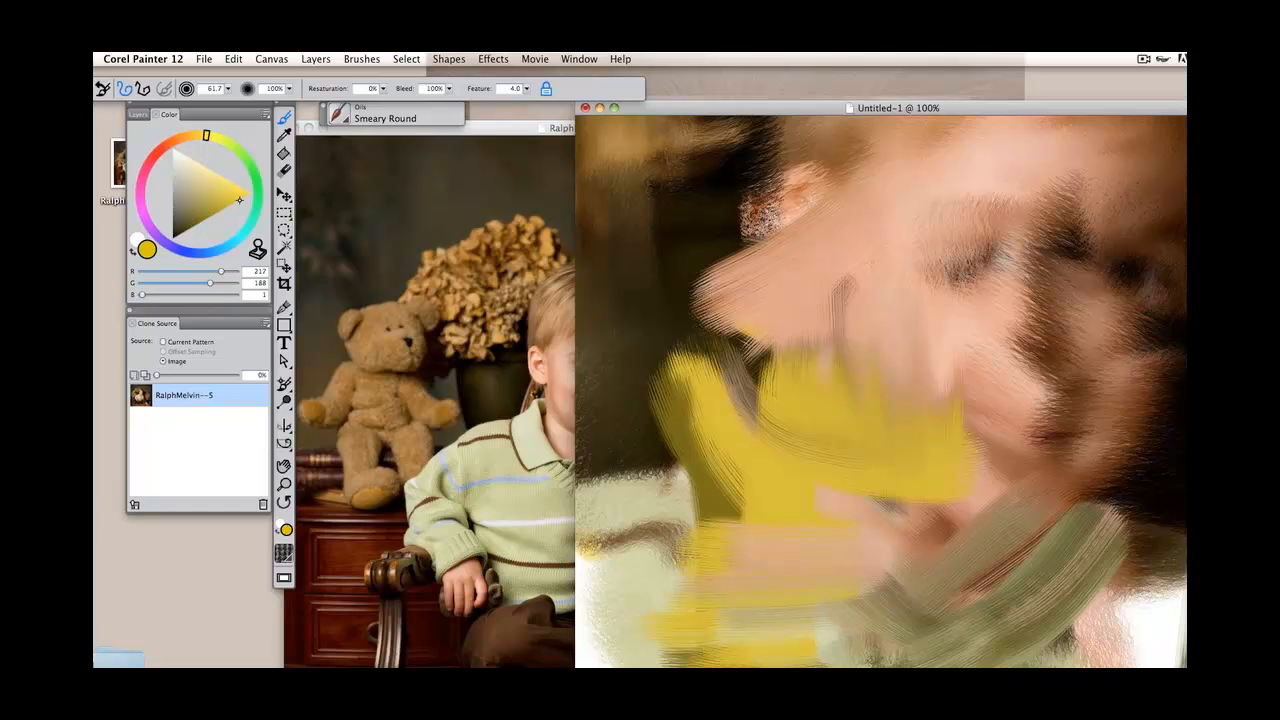
pyautogui.click(449, 89)
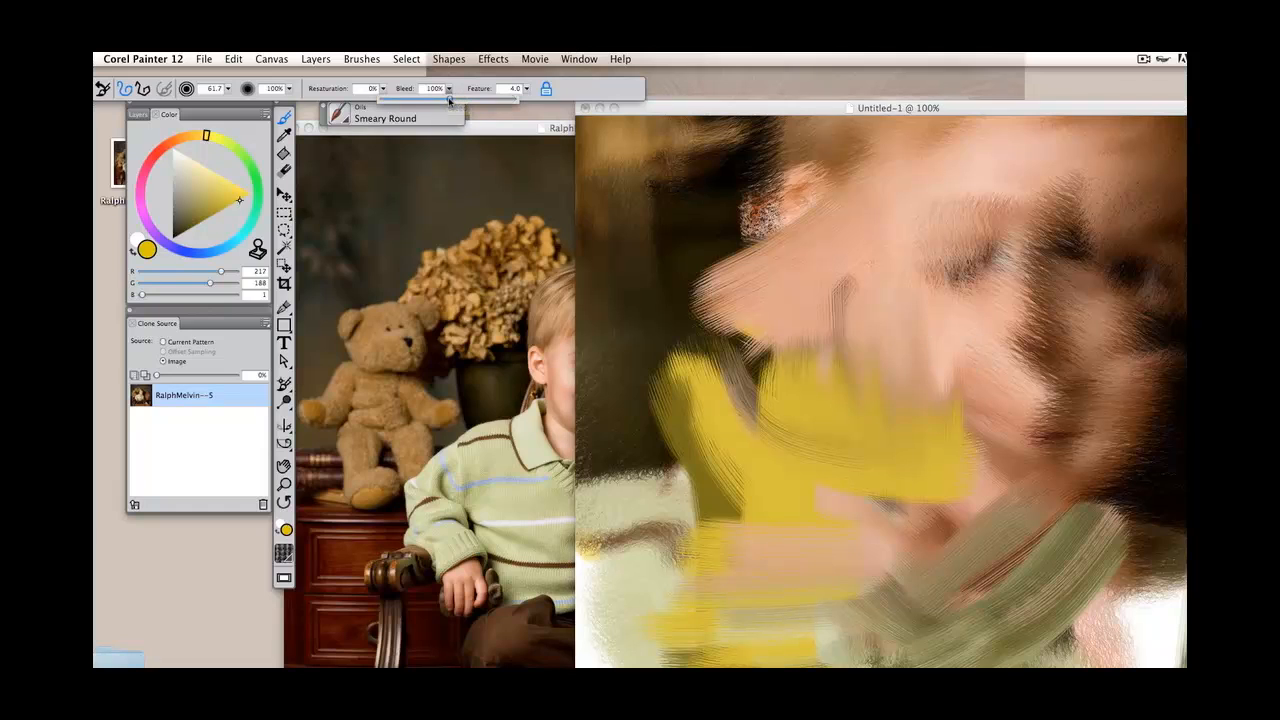
pyautogui.moveTo(449, 100); pyautogui.dragTo(438, 100)
pyautogui.moveTo(783, 463); pyautogui.dragTo(845, 405)
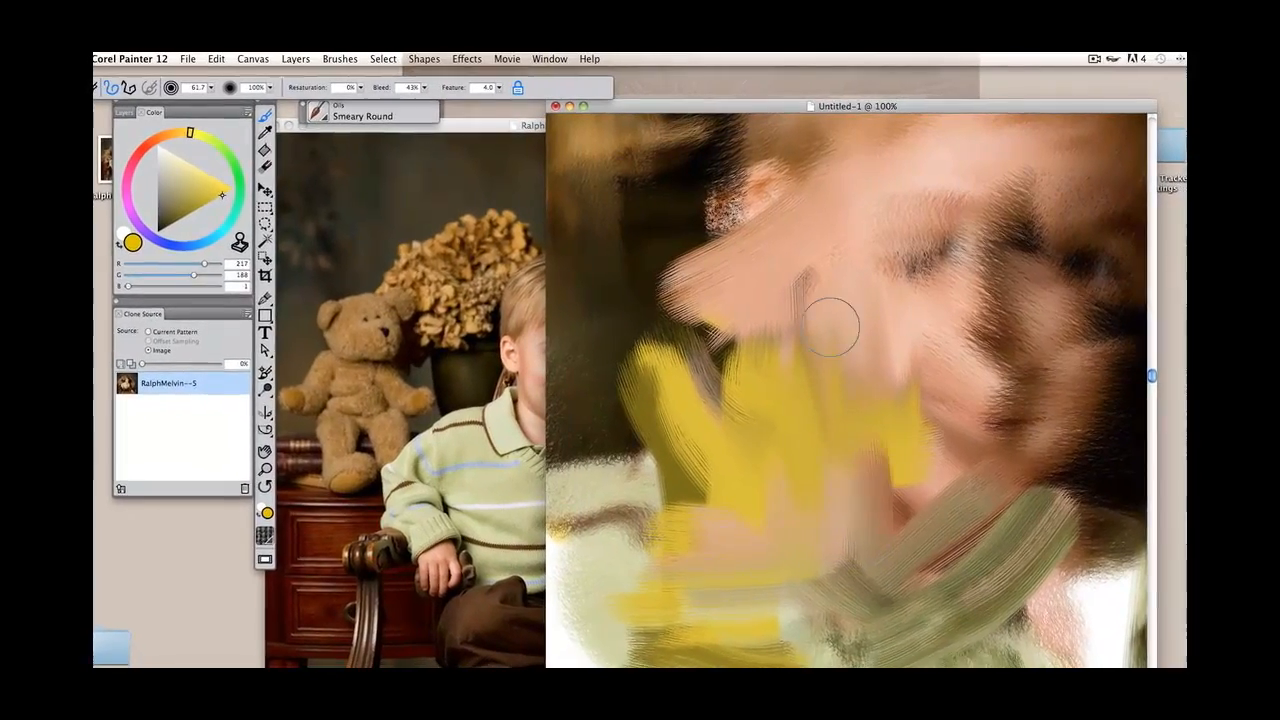
# Set Bleed to 0% and smear the skin tones and yellow paint between the jaw, shoulder and dark background
pyautogui.click(403, 100)
pyautogui.moveTo(401, 115); pyautogui.dragTo(342, 116)
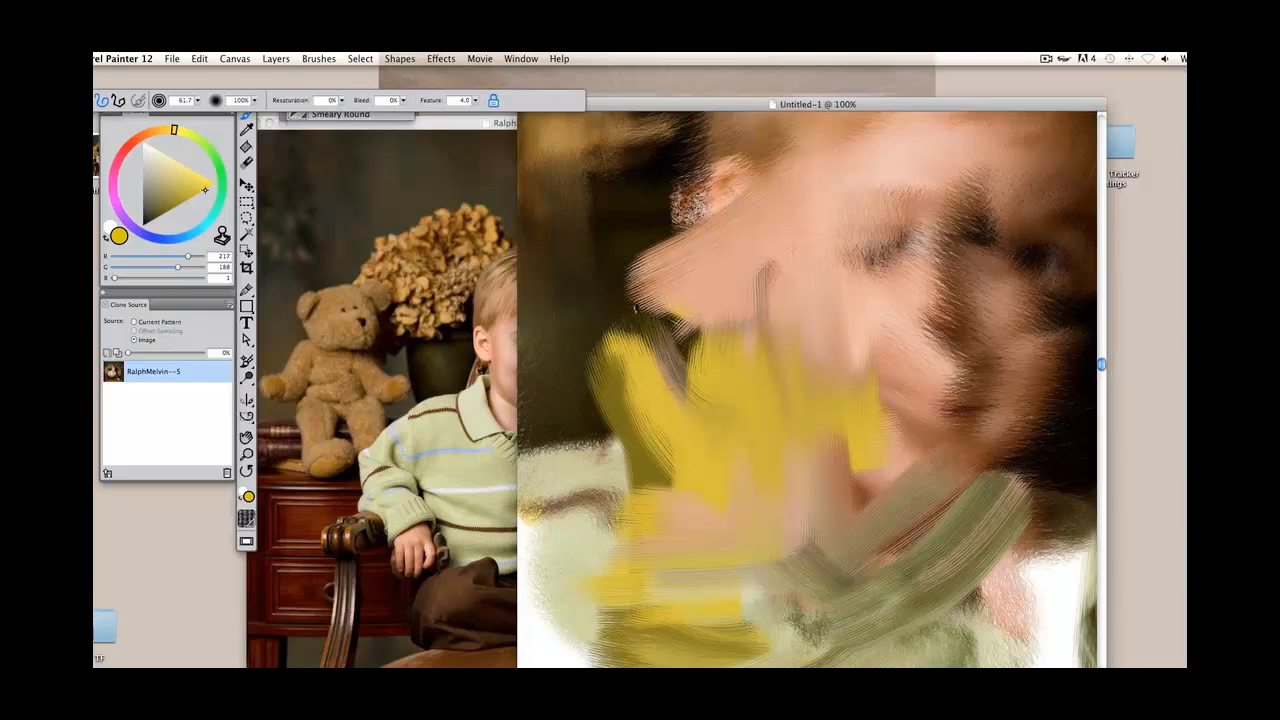
pyautogui.moveTo(625, 480)
pyautogui.mouseDown()
pyautogui.moveTo(687, 305)
pyautogui.moveTo(681, 503)
pyautogui.moveTo(685, 316)
pyautogui.moveTo(694, 502)
pyautogui.moveTo(694, 329)
pyautogui.mouseUp()
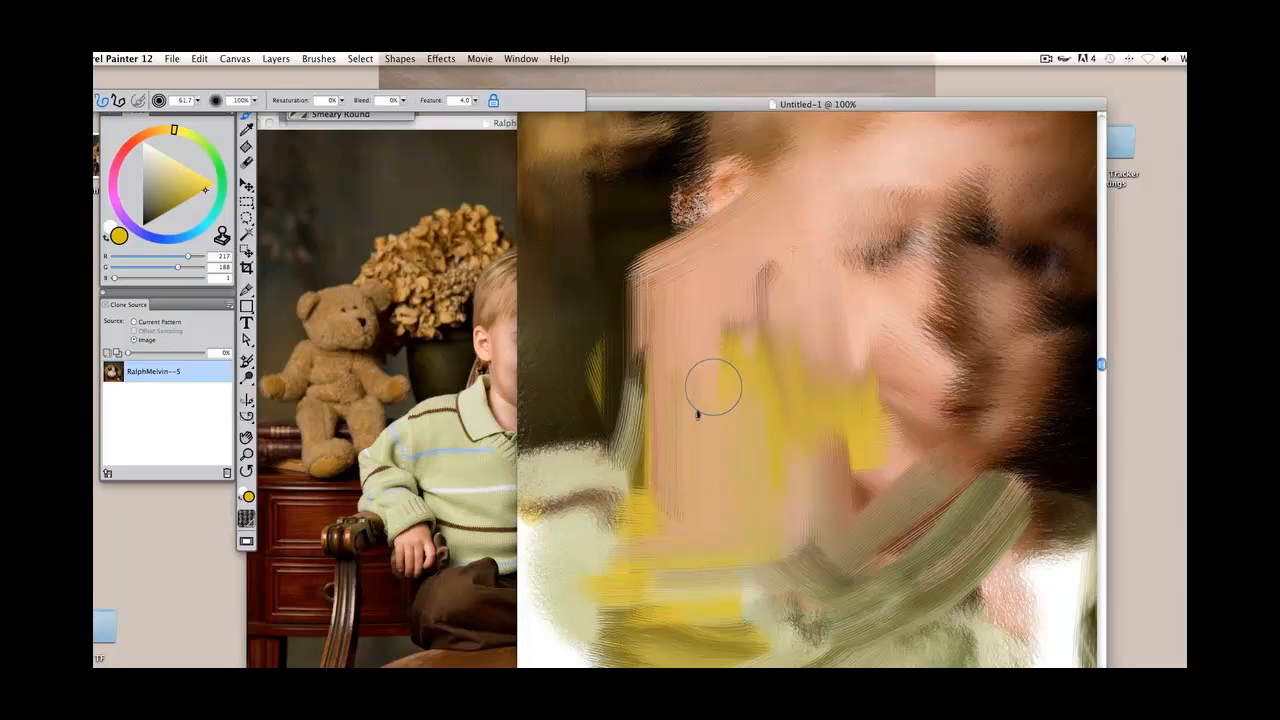
pyautogui.moveTo(713, 387)
pyautogui.mouseDown()
pyautogui.moveTo(665, 389)
pyautogui.moveTo(615, 516)
pyautogui.moveTo(600, 366)
pyautogui.mouseUp()
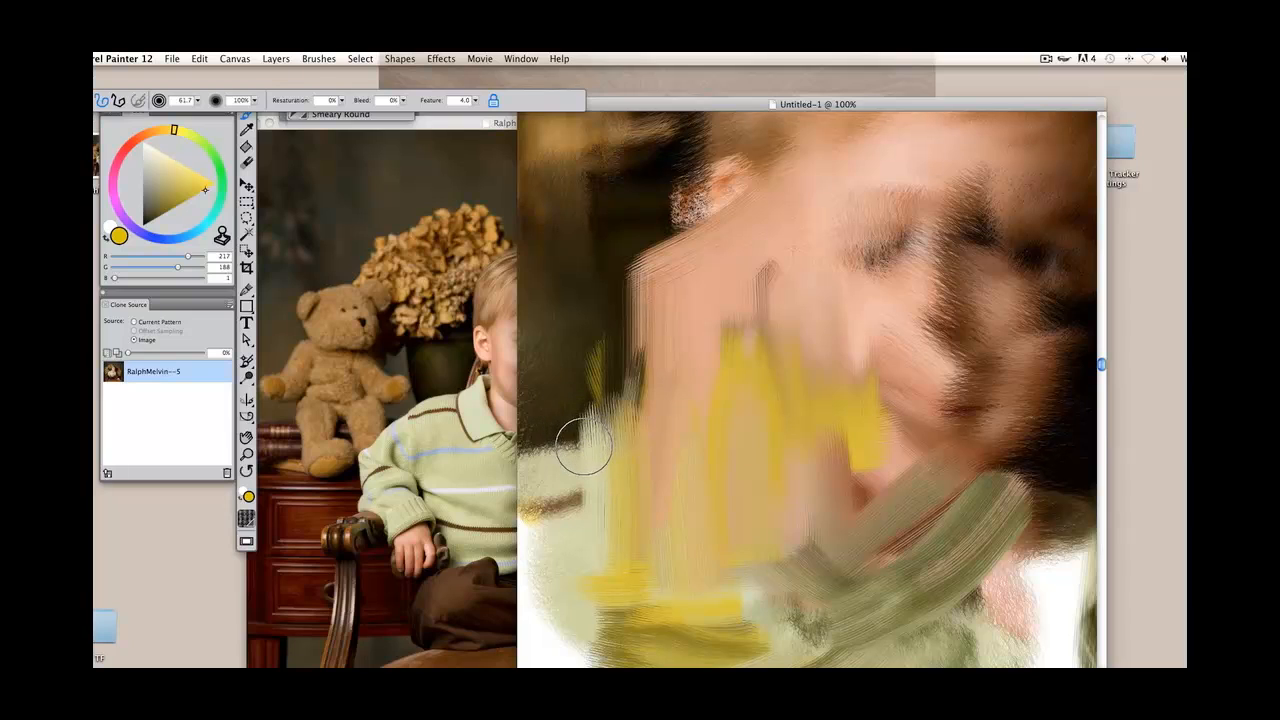
# Set Resaturation to 100% and choose black as the paint color for testing on the blank canvas below the portrait
pyautogui.moveTo(579, 447); pyautogui.dragTo(575, 590)
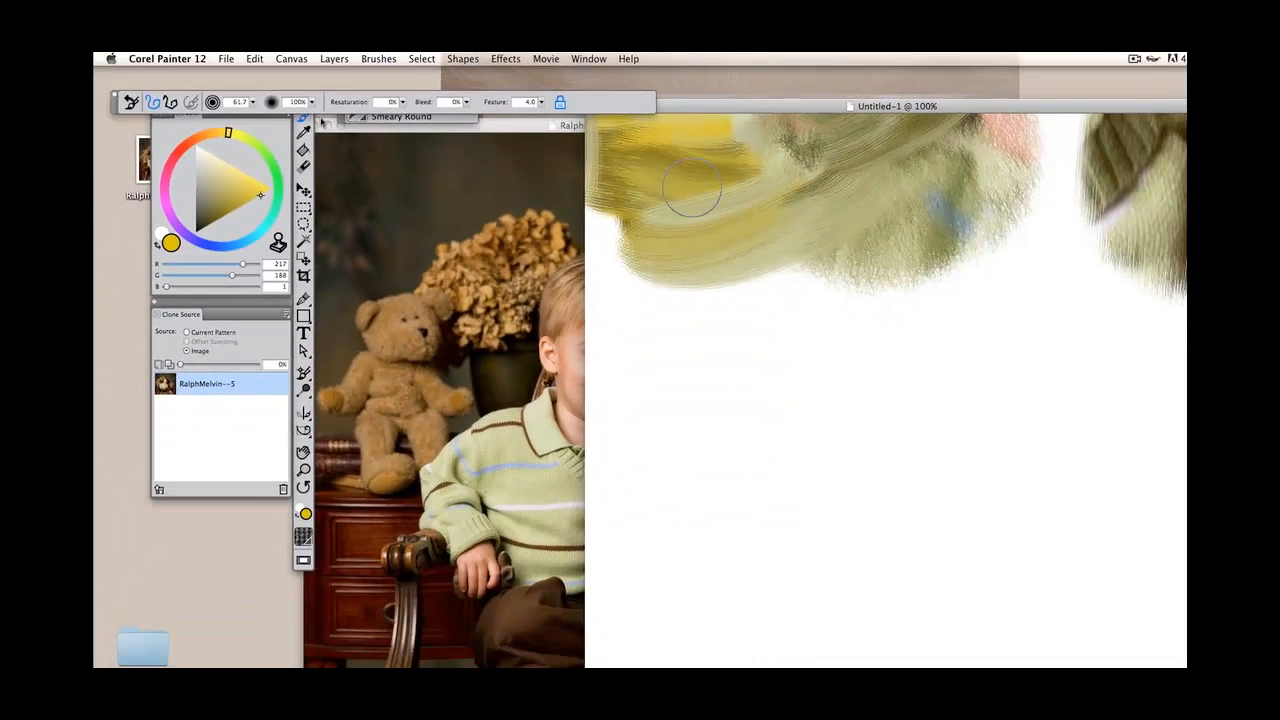
pyautogui.click(213, 221)
pyautogui.click(386, 103)
pyautogui.write('1')
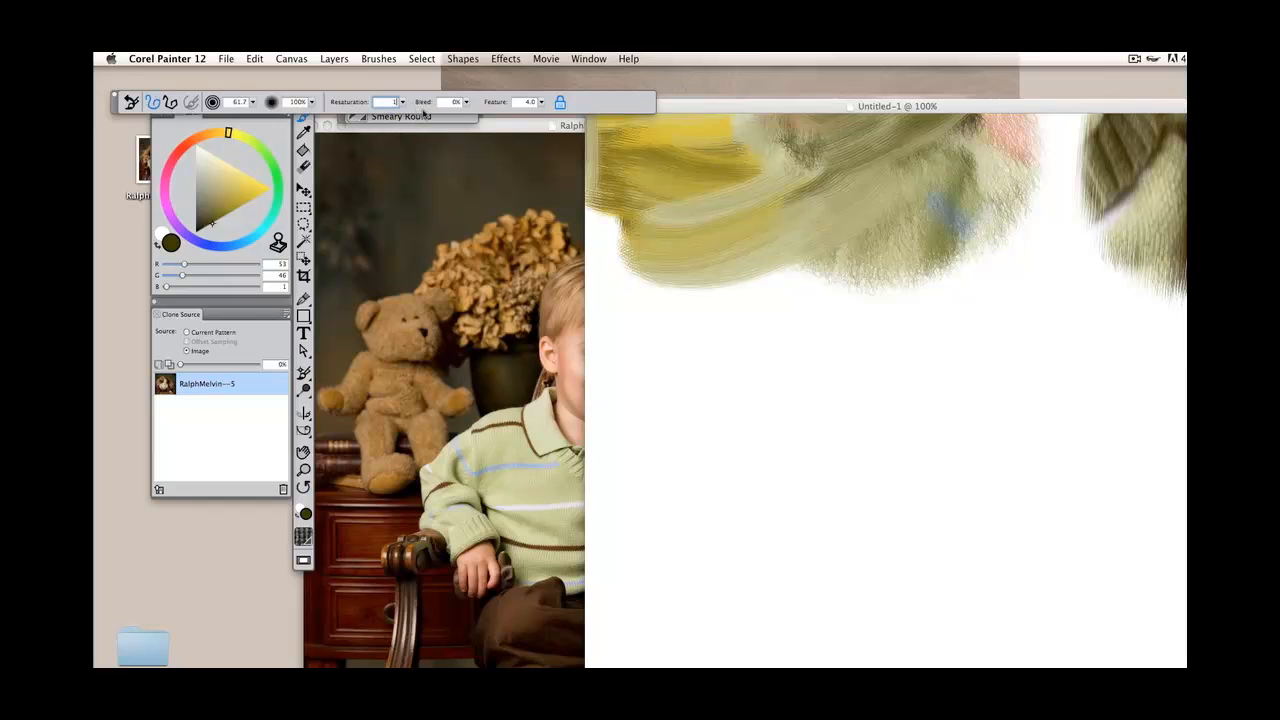
pyautogui.write('00')
pyautogui.click(692, 406)
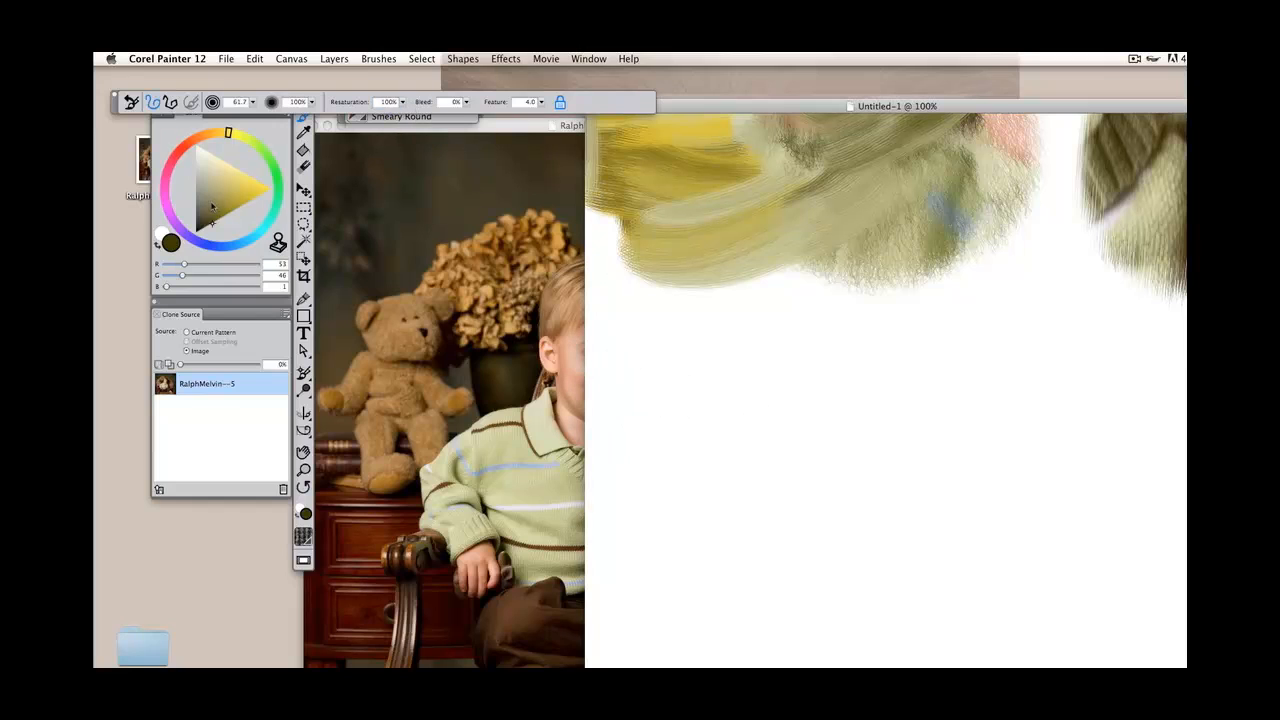
pyautogui.moveTo(211, 207); pyautogui.dragTo(196, 233)
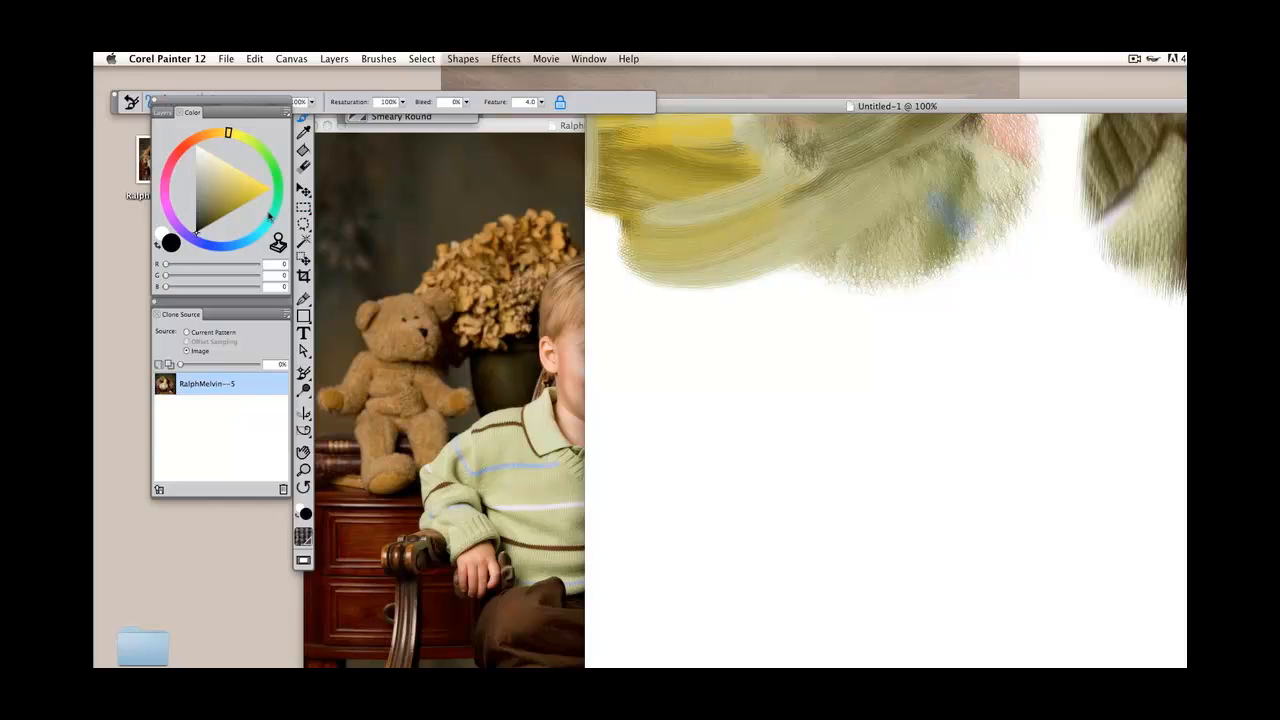
# Set the Feature size to 20 and paint black dabs and long vertical bristle strokes on the blank canvas below the portrait
pyautogui.click(527, 102)
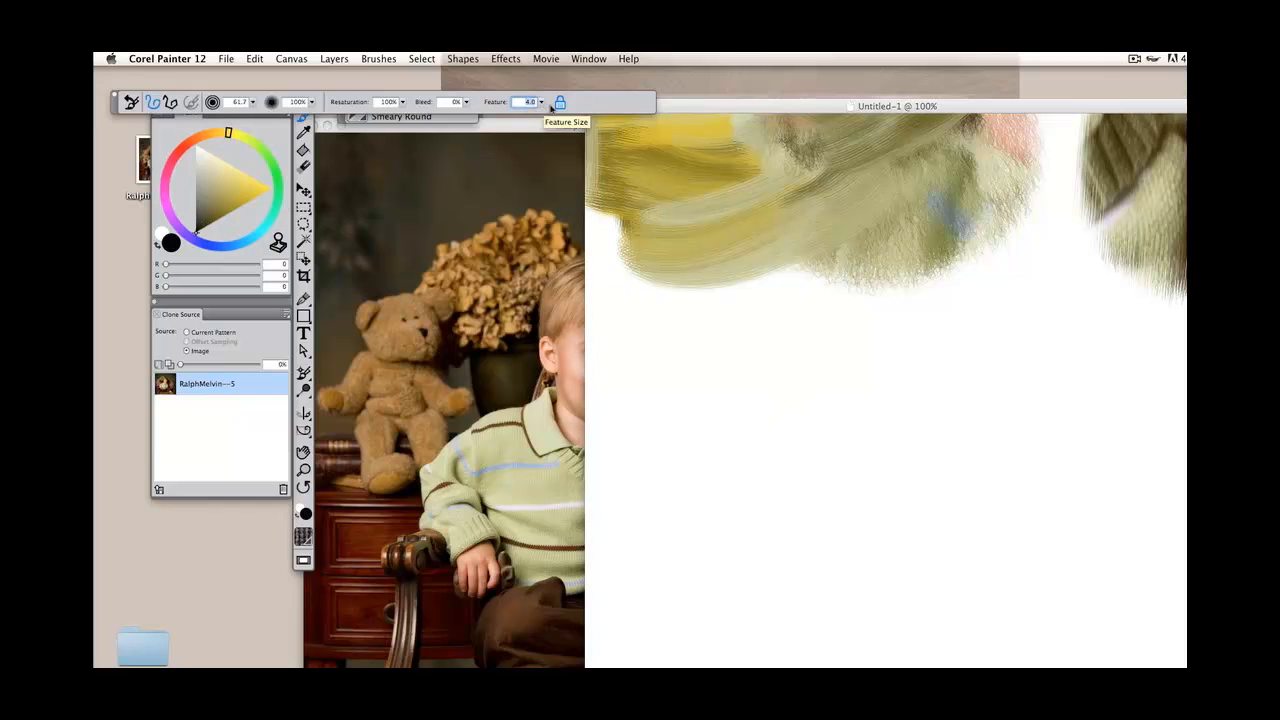
pyautogui.write('20')
pyautogui.press('Return')
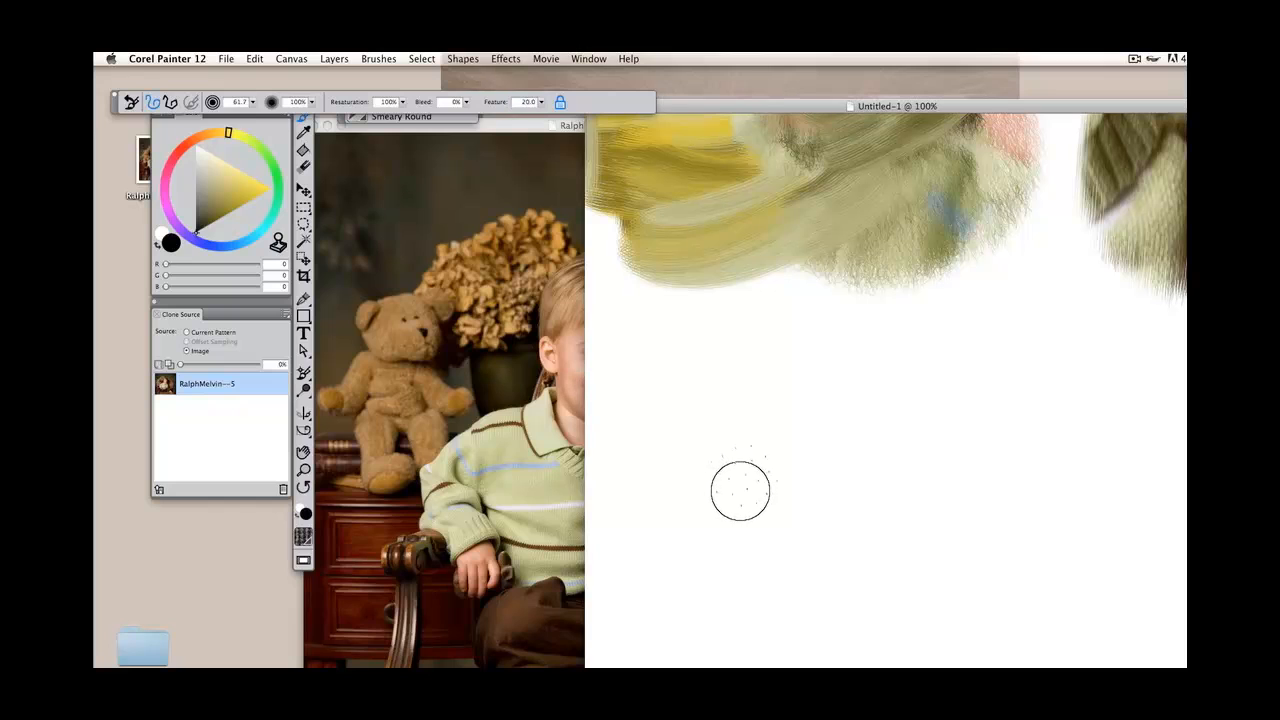
pyautogui.press('super+equal')
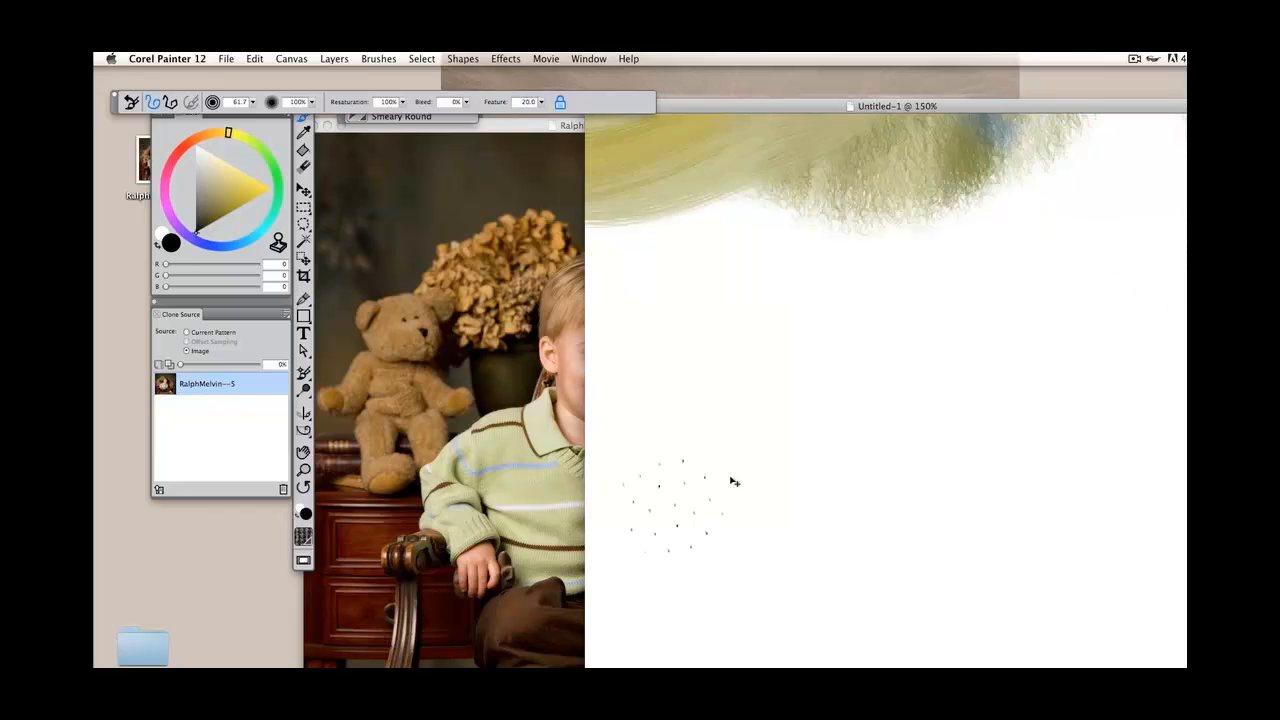
pyautogui.press('super+equal')
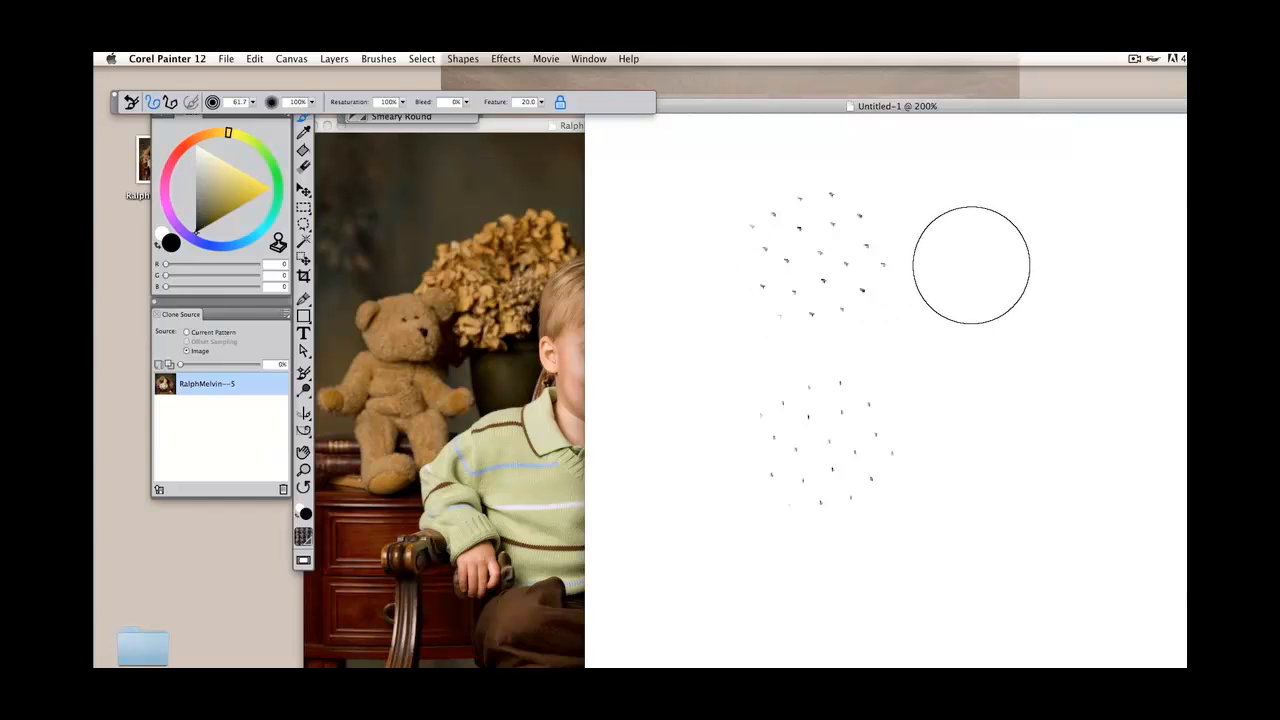
pyautogui.moveTo(978, 228); pyautogui.dragTo(1020, 588)
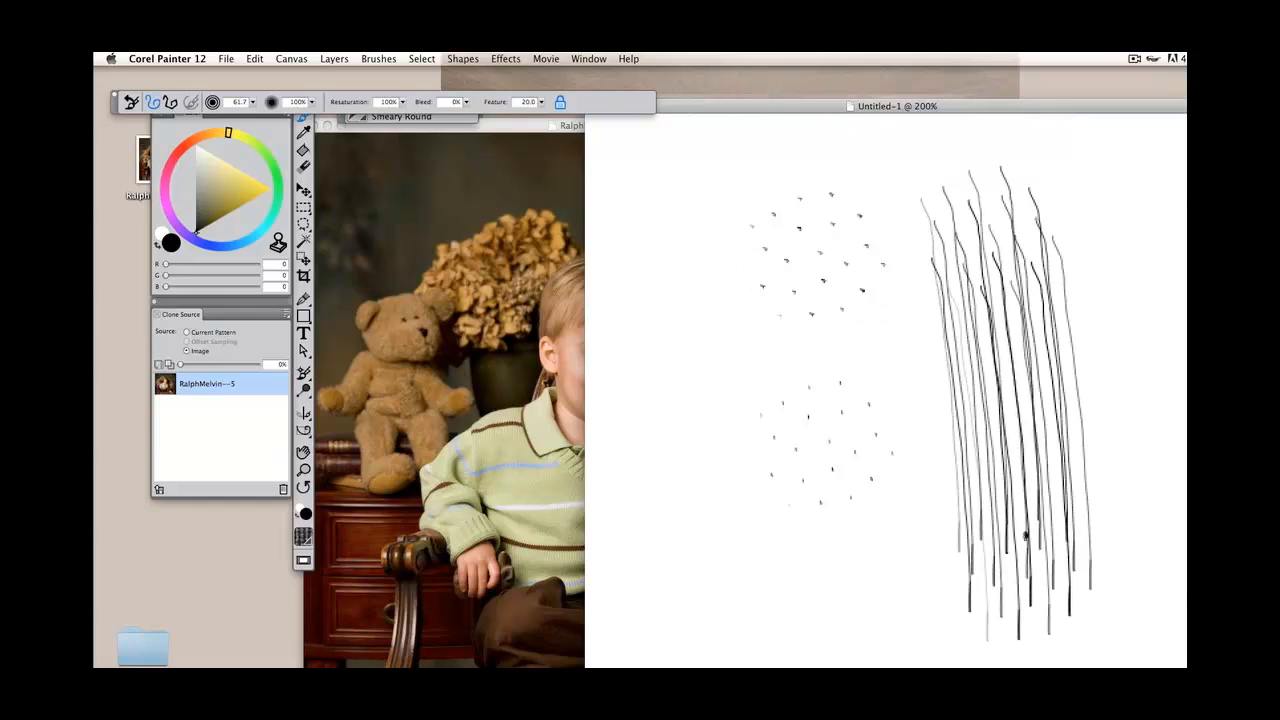
pyautogui.moveTo(1025, 535); pyautogui.dragTo(1010, 222)
pyautogui.press('super+minus')
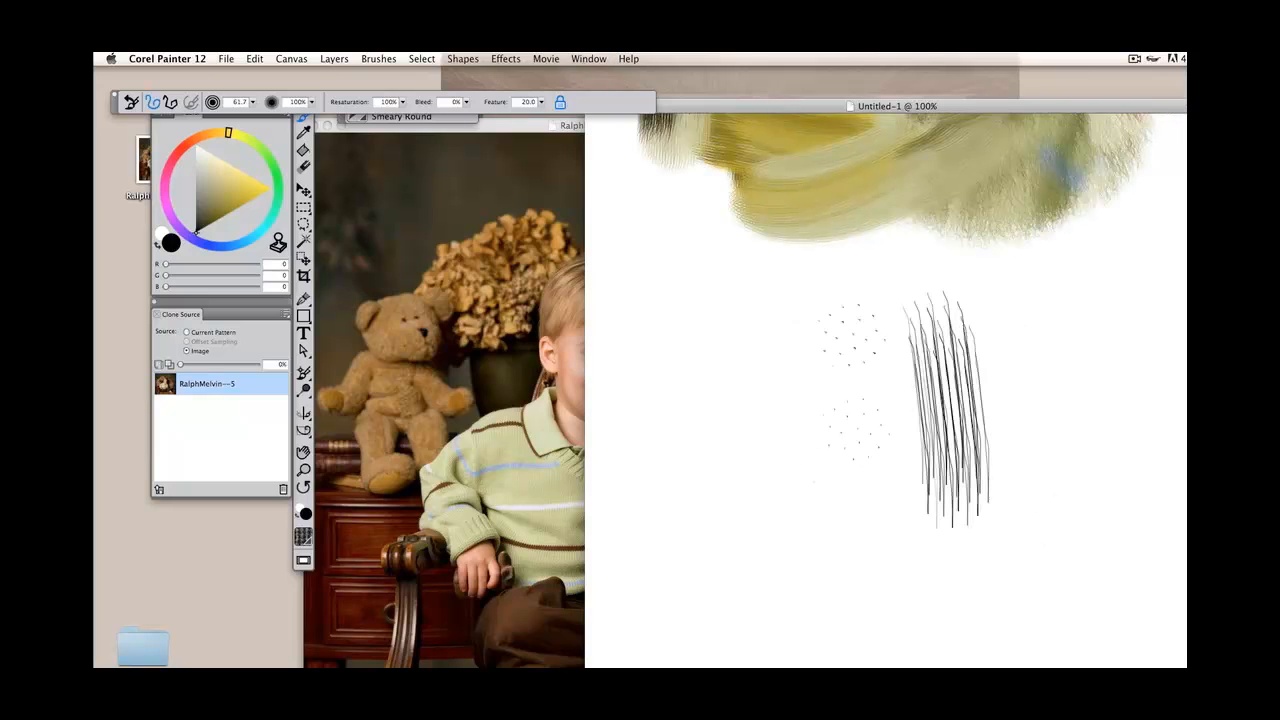
pyautogui.hscroll(5, 754, 400)
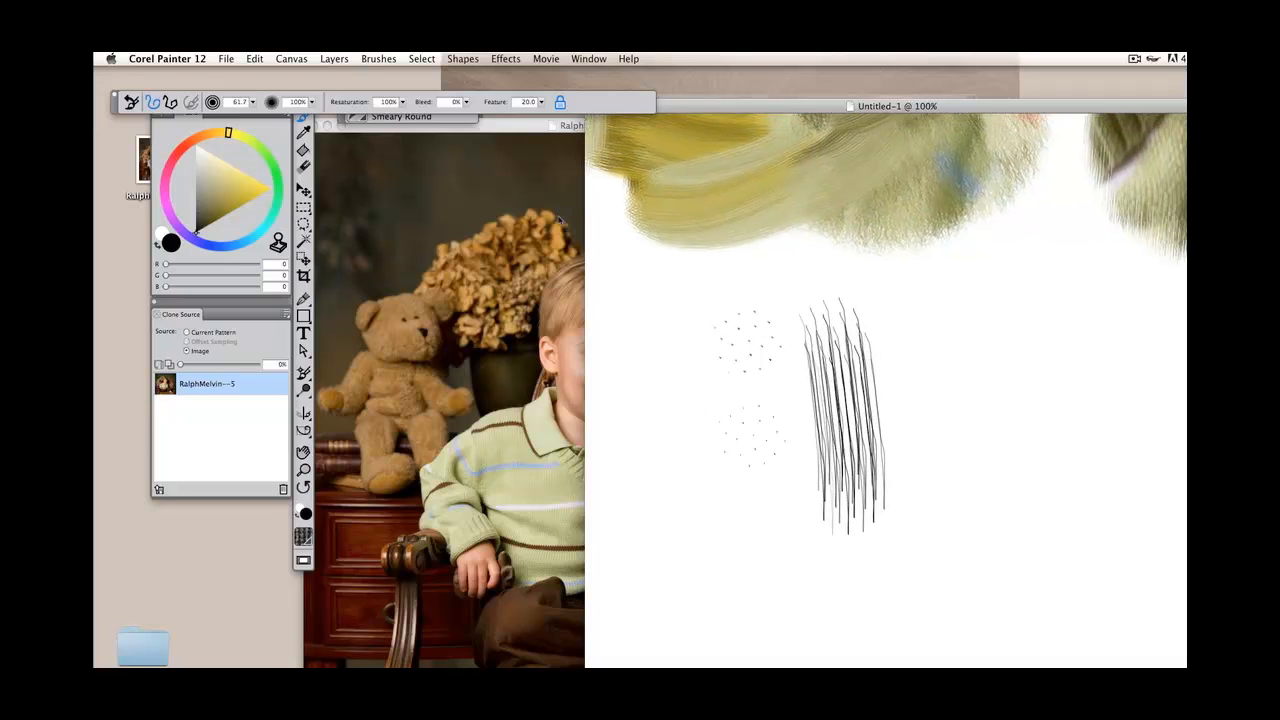
# Set the Feature size to 1.1 and stamp a single black dab beside the separated bristle strokes
pyautogui.click(541, 102)
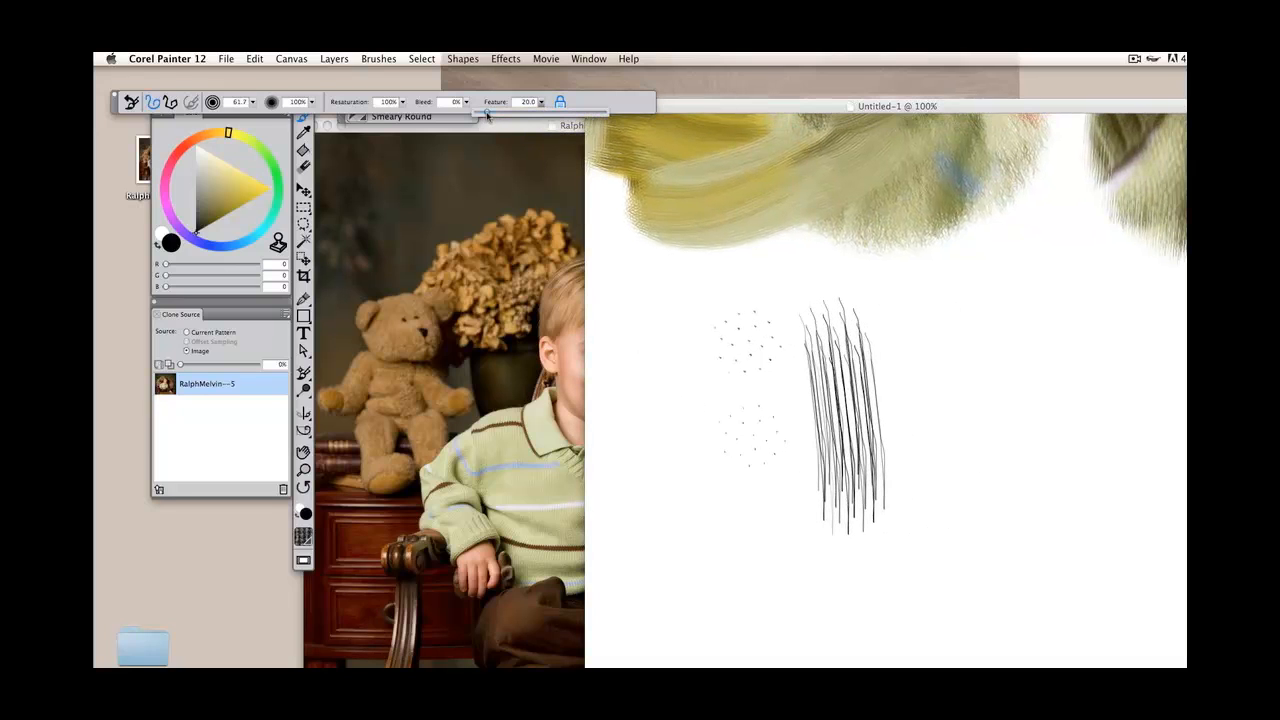
pyautogui.moveTo(493, 117); pyautogui.dragTo(487, 114)
pyautogui.moveTo(938, 342); pyautogui.dragTo(893, 716)
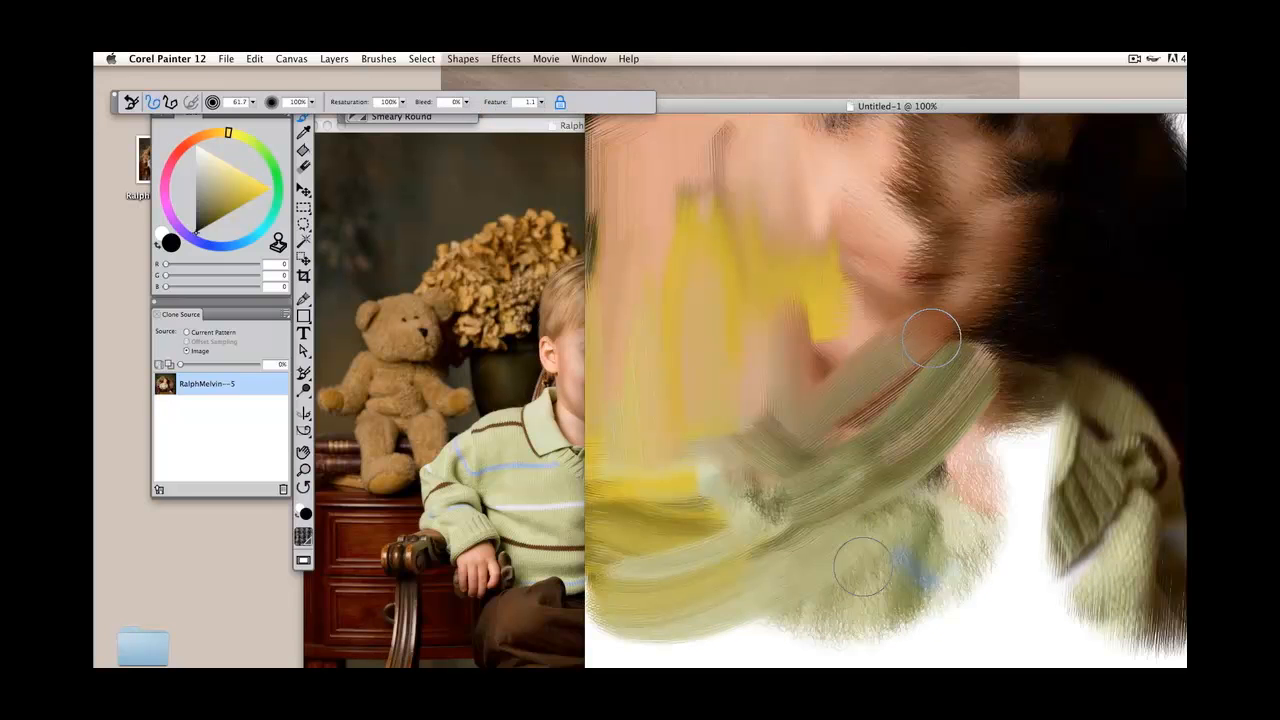
pyautogui.moveTo(837, 583); pyautogui.dragTo(785, 180)
pyautogui.click(877, 333)
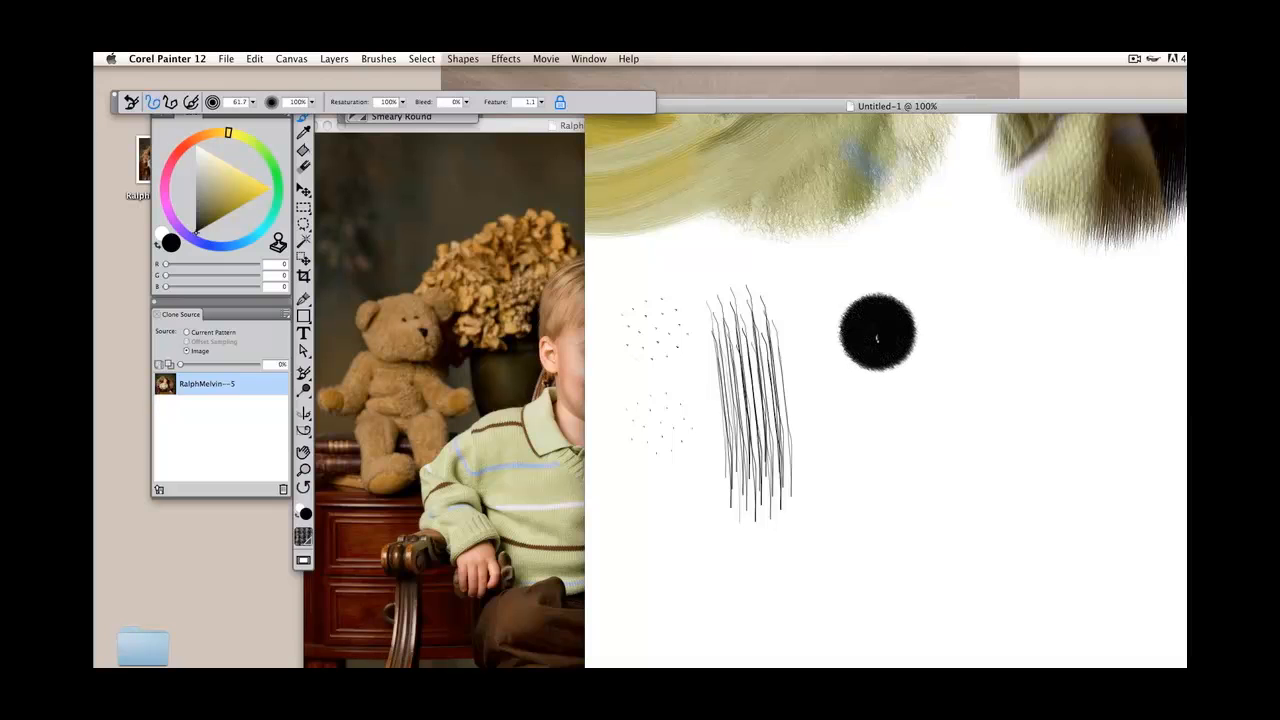
# Switch the canvas to full-screen mode and paint a dense vertical black stroke beside the round dab
pyautogui.moveTo(727, 406)
pyautogui.mouseDown()
pyautogui.moveTo(805, 425)
pyautogui.moveTo(766, 437)
pyautogui.moveTo(846, 469)
pyautogui.mouseUp()
pyautogui.press('super+plus')
pyautogui.press('super+plus')
pyautogui.press('super+m')
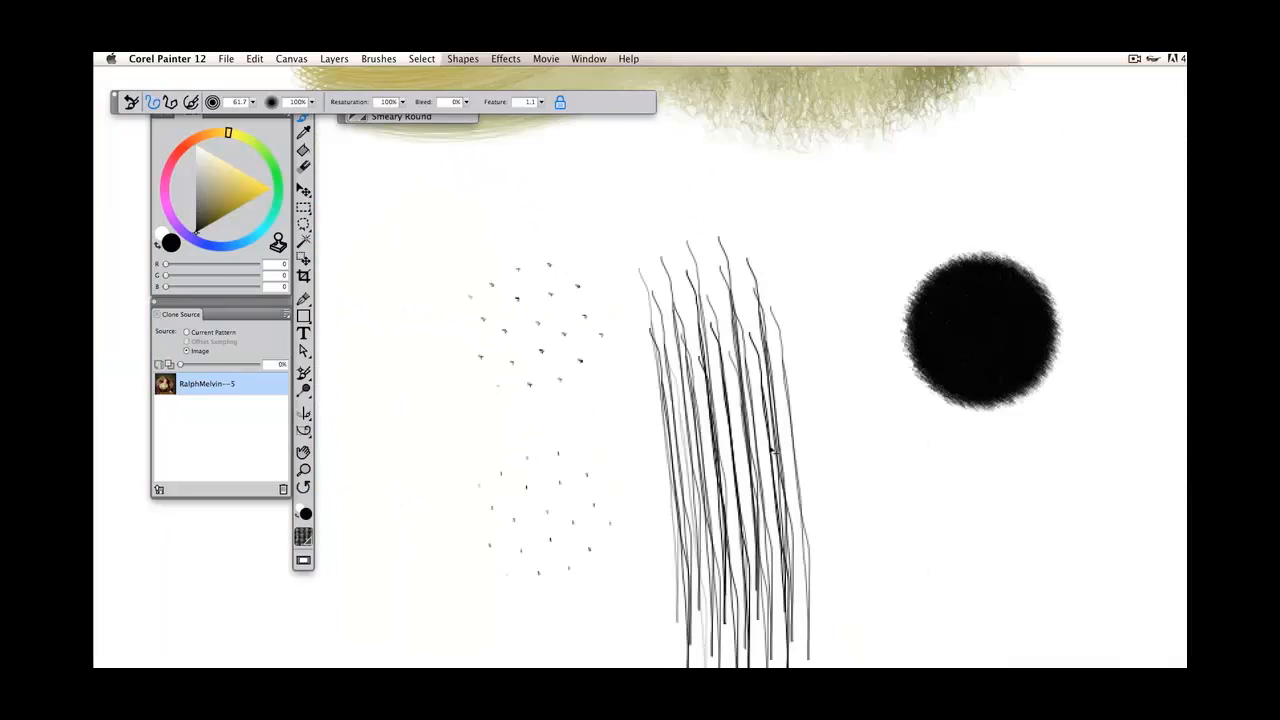
pyautogui.moveTo(659, 411); pyautogui.dragTo(704, 418)
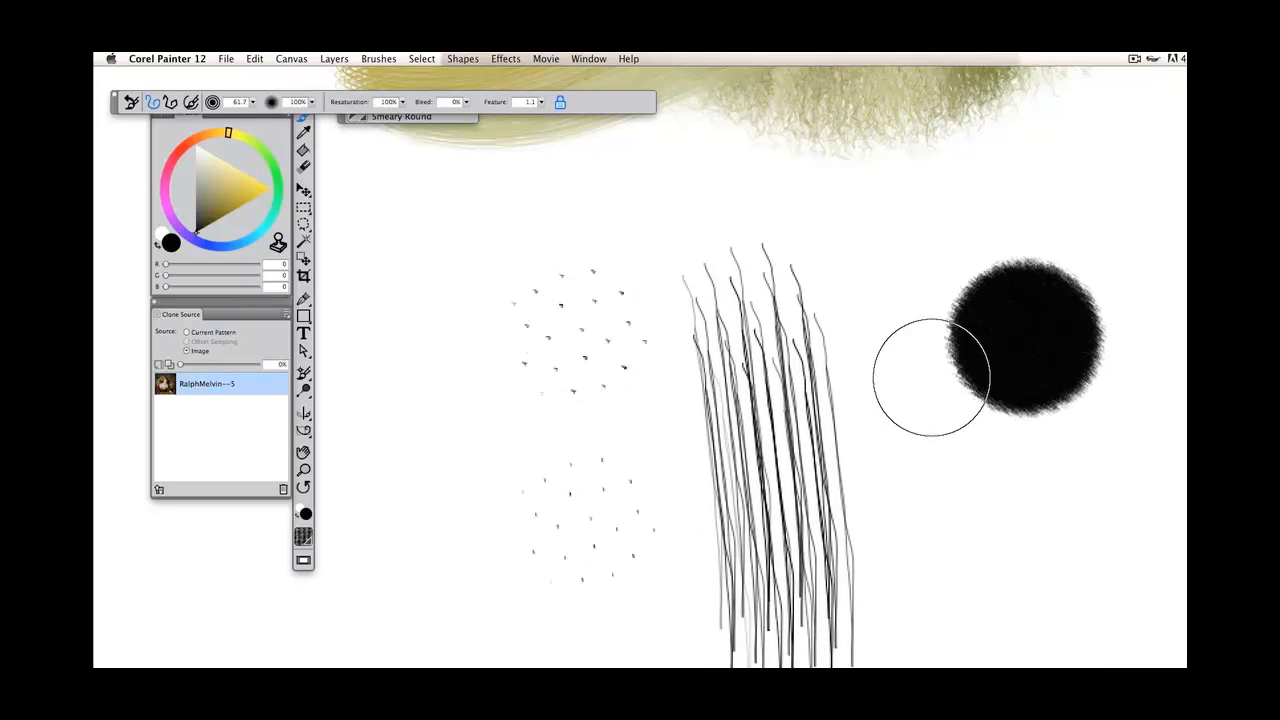
pyautogui.moveTo(1059, 247); pyautogui.dragTo(1075, 490)
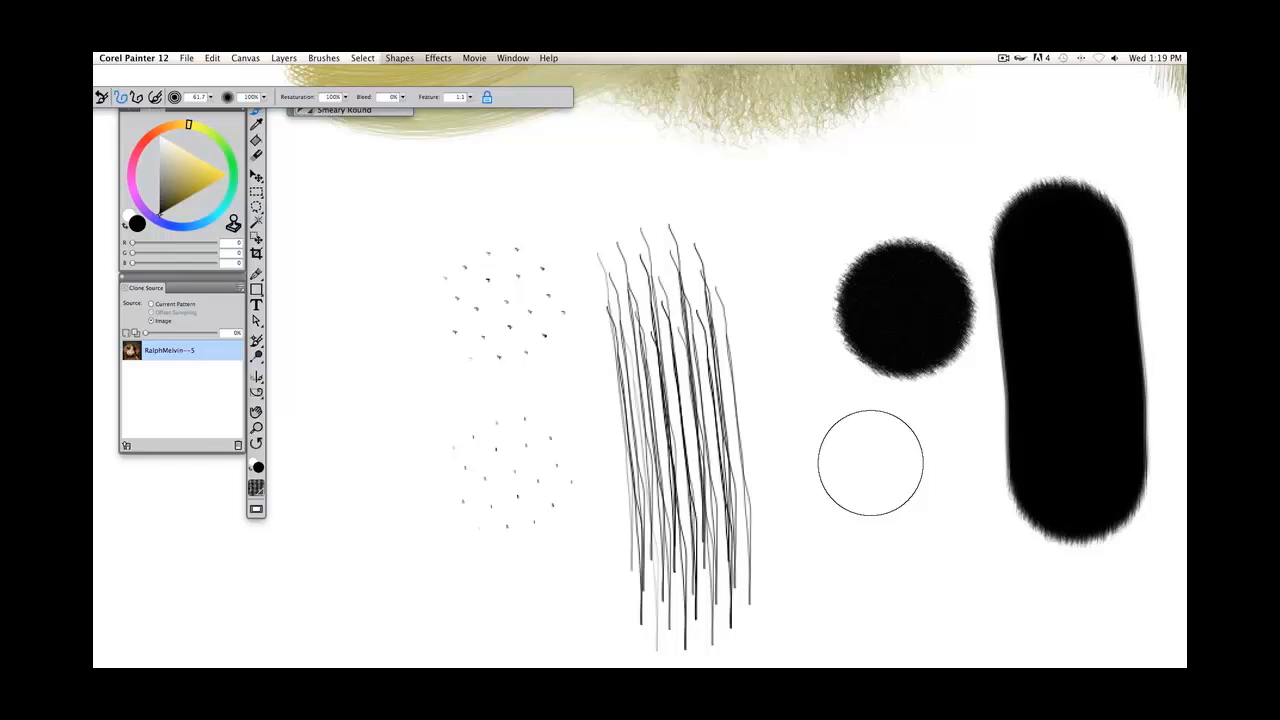
# Set the Feature size to 5.2 and paint a textured dab and a broad patch of overlapping vertical black strokes beside the dense stroke
pyautogui.press('super+minus')
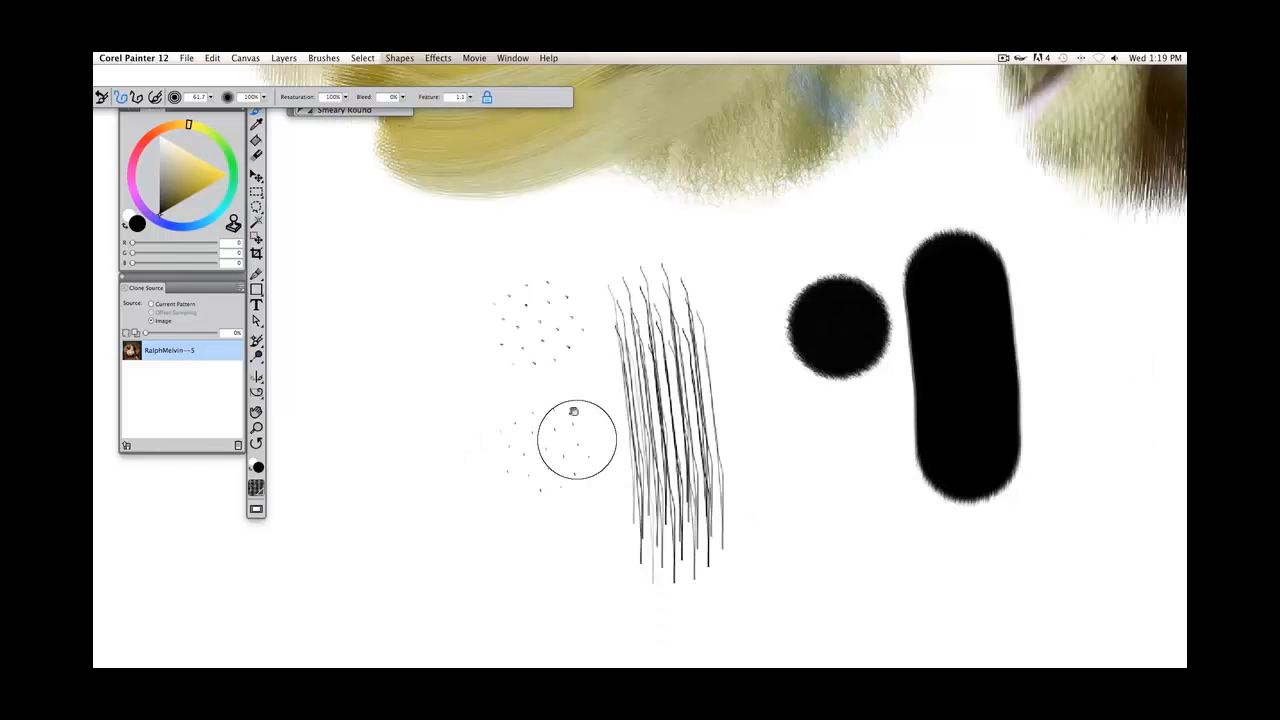
pyautogui.press('super+minus')
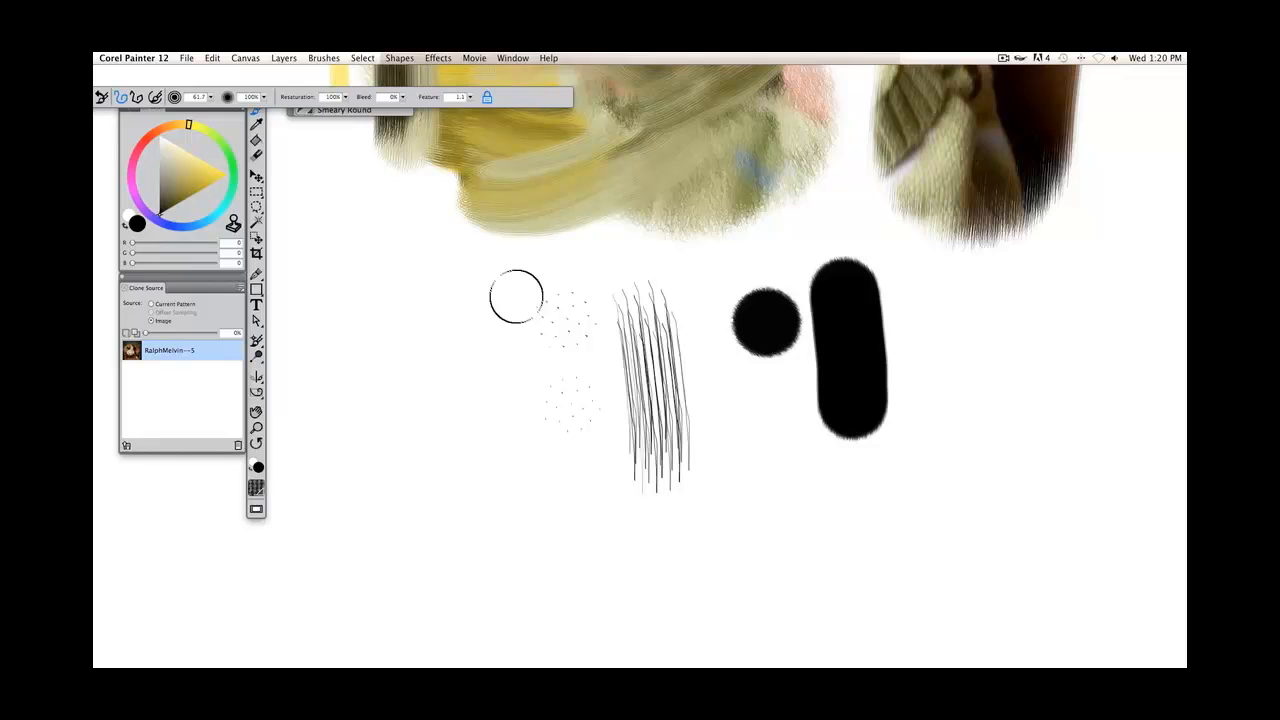
pyautogui.click(470, 97)
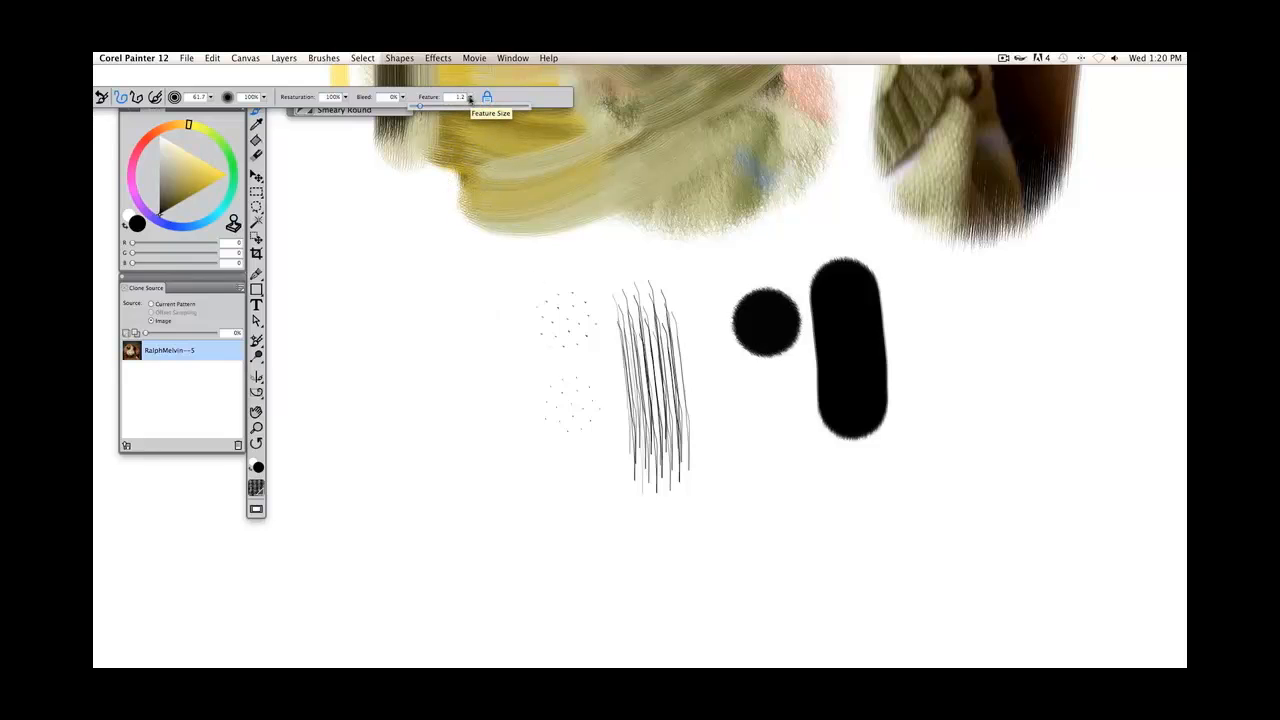
pyautogui.moveTo(470, 97); pyautogui.dragTo(445, 107)
pyautogui.click(949, 338)
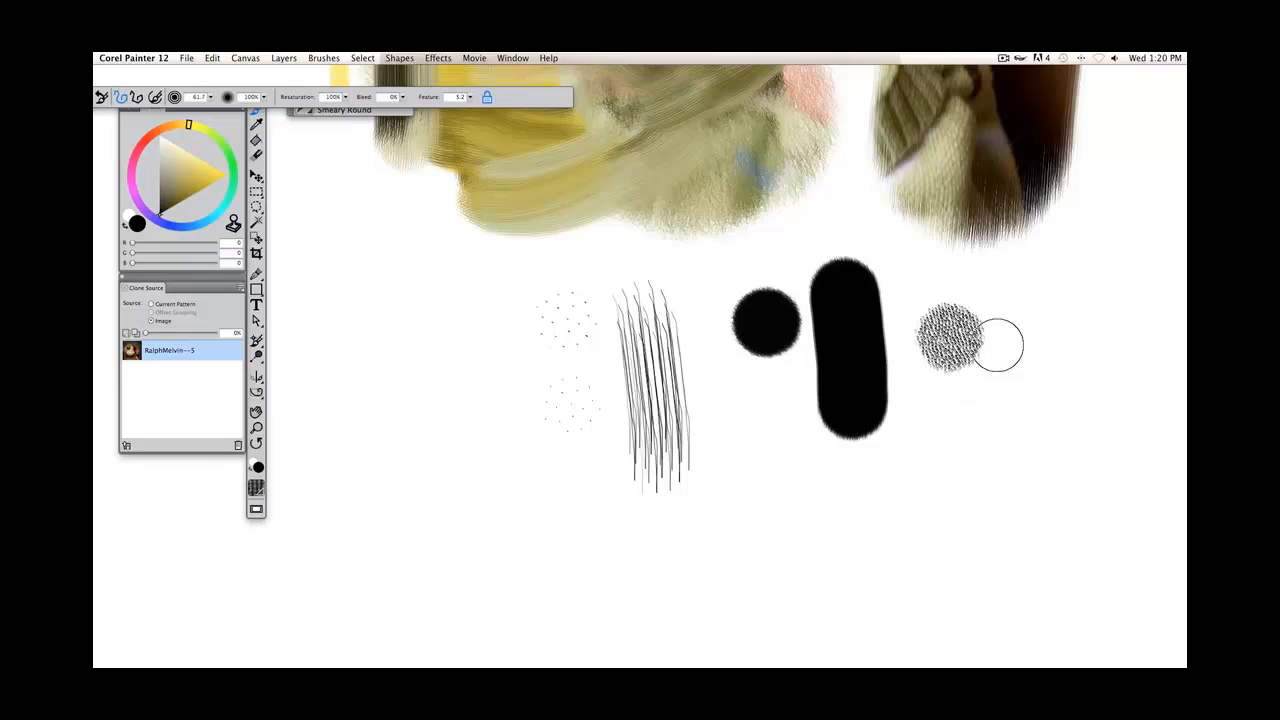
pyautogui.moveTo(1038, 248); pyautogui.dragTo(1043, 366)
pyautogui.moveTo(1040, 490); pyautogui.dragTo(1045, 345)
pyautogui.moveTo(1041, 254); pyautogui.dragTo(1068, 410)
pyautogui.moveTo(1036, 496); pyautogui.dragTo(1075, 340)
pyautogui.moveTo(1070, 263); pyautogui.dragTo(1098, 480)
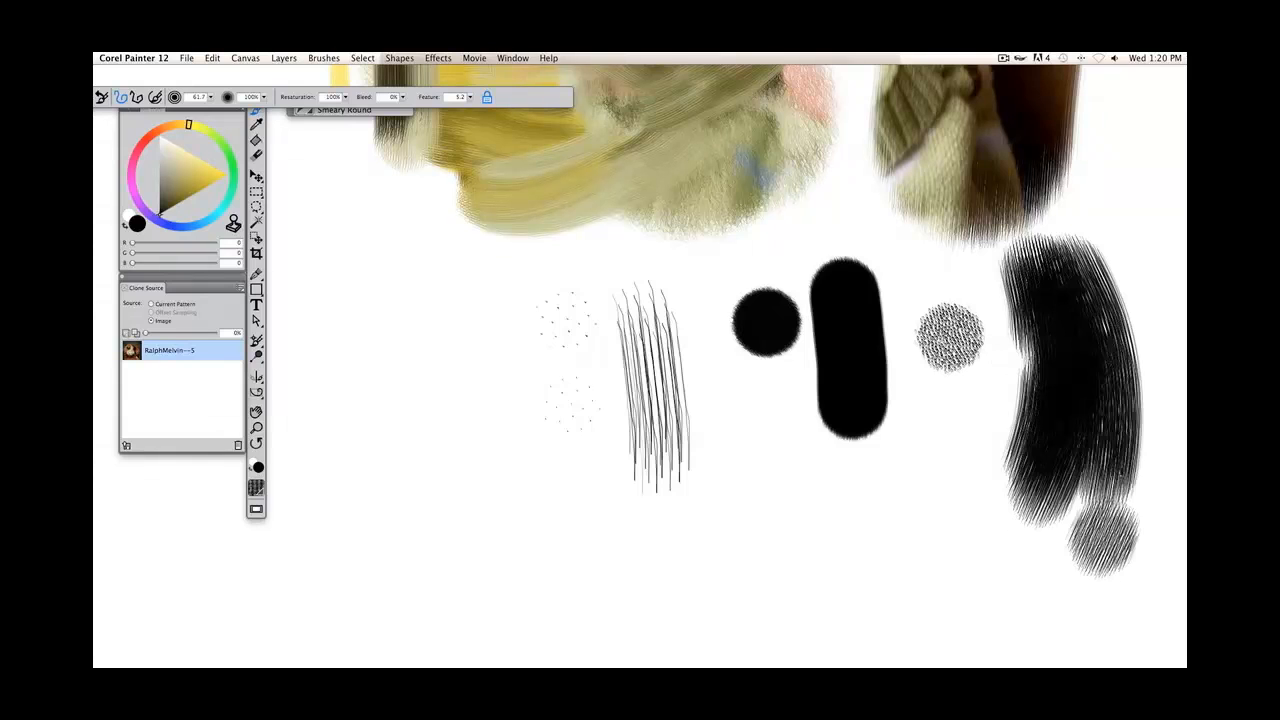
pyautogui.moveTo(1103, 540); pyautogui.dragTo(1128, 335)
pyautogui.moveTo(1112, 257); pyautogui.dragTo(1044, 577)
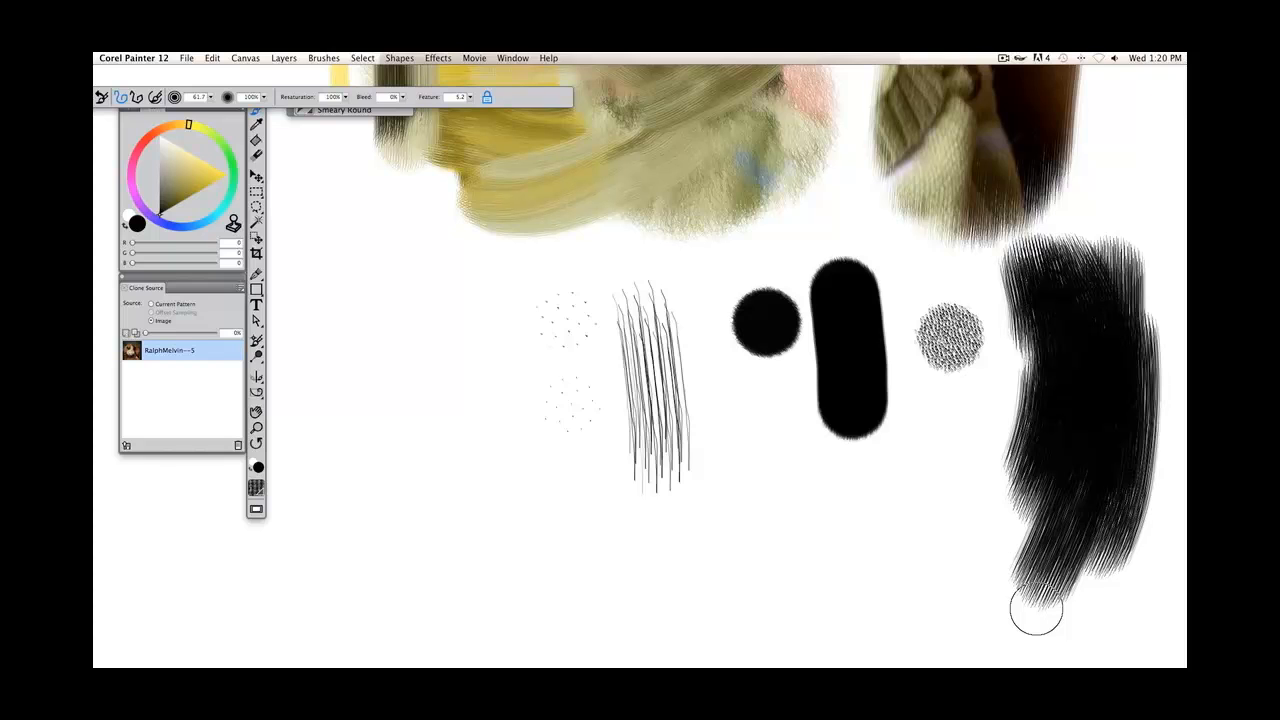
# Bring the portrait and all black test strokes into view, and show the list of available brush control panels
pyautogui.press('super+minus')
pyautogui.press('super+minus')
pyautogui.moveTo(515, 302); pyautogui.dragTo(526, 449)
pyautogui.press('super+minus')
pyautogui.moveTo(511, 305); pyautogui.dragTo(532, 303)
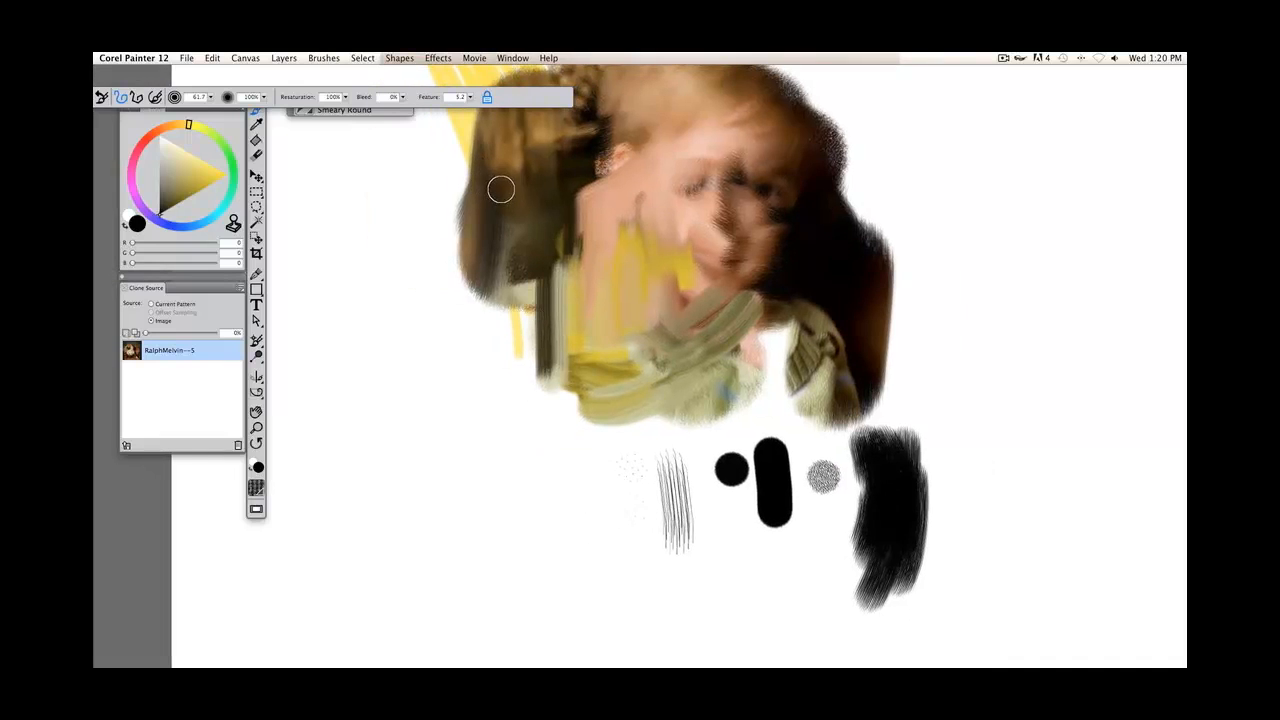
pyautogui.click(510, 61)
pyautogui.moveTo(595, 274)
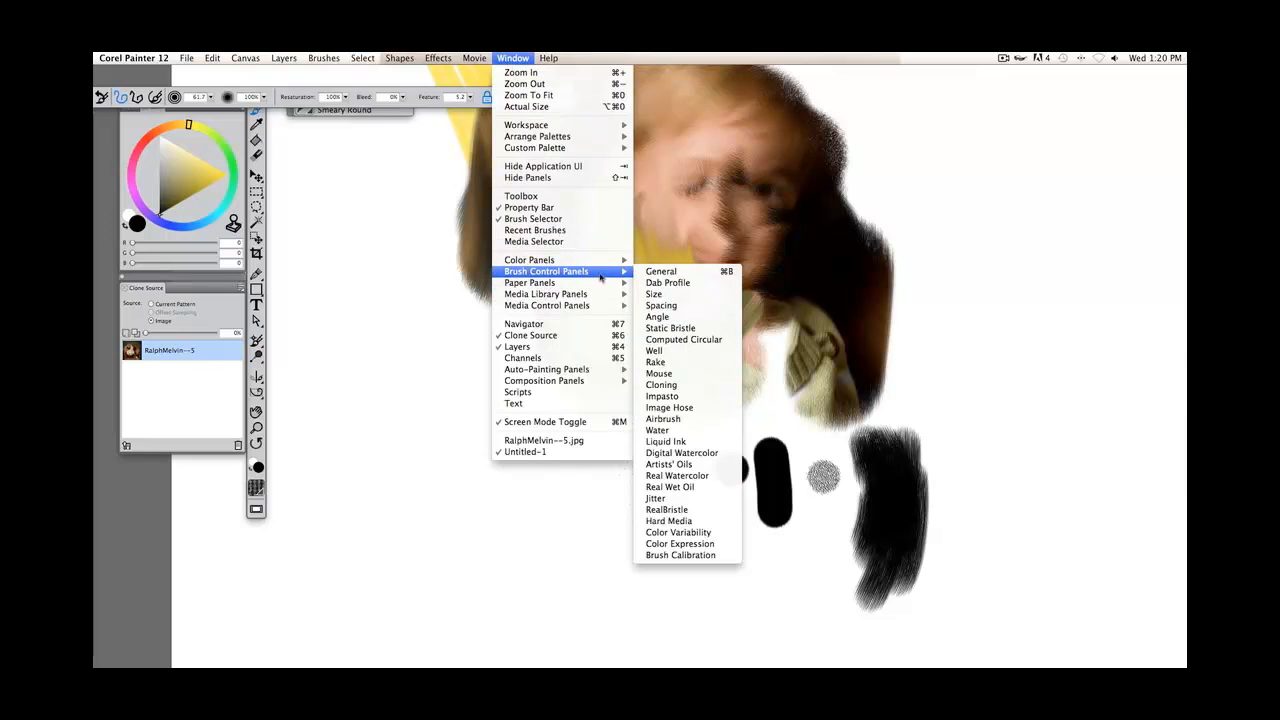
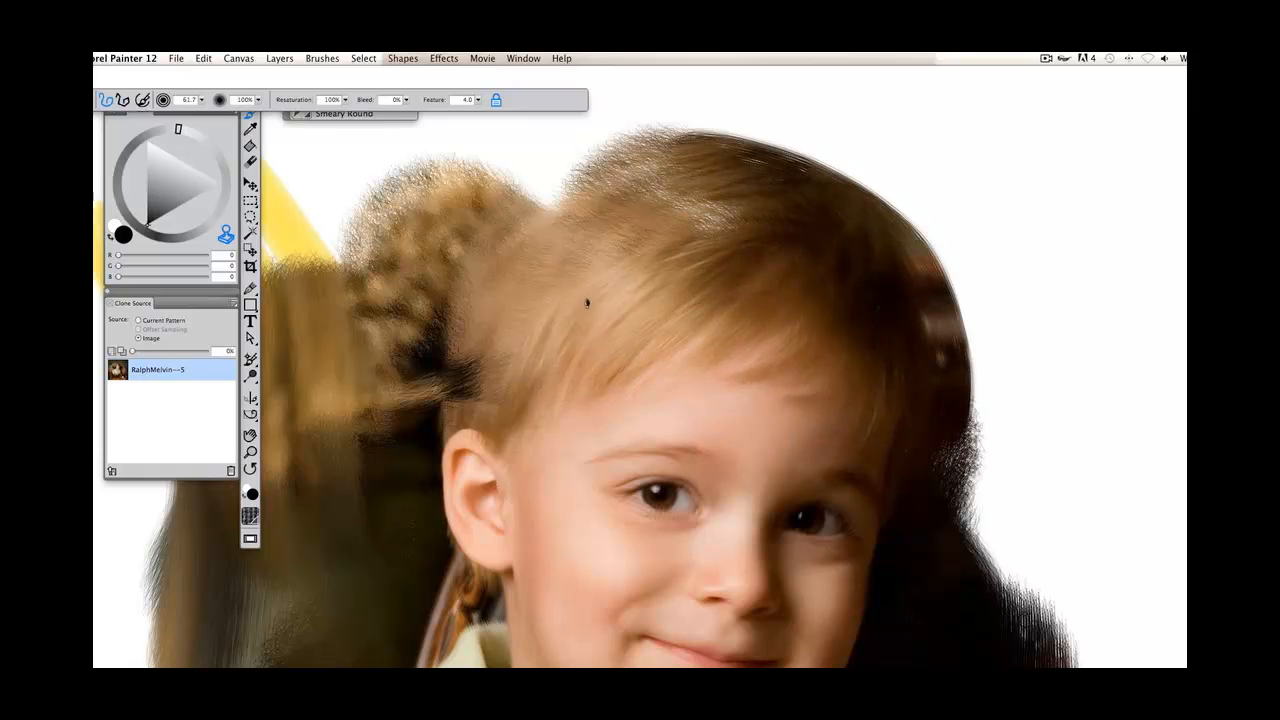
# Paint the boy's hair and the background around his head with Clone Color brush strokes
pyautogui.press('super+z')
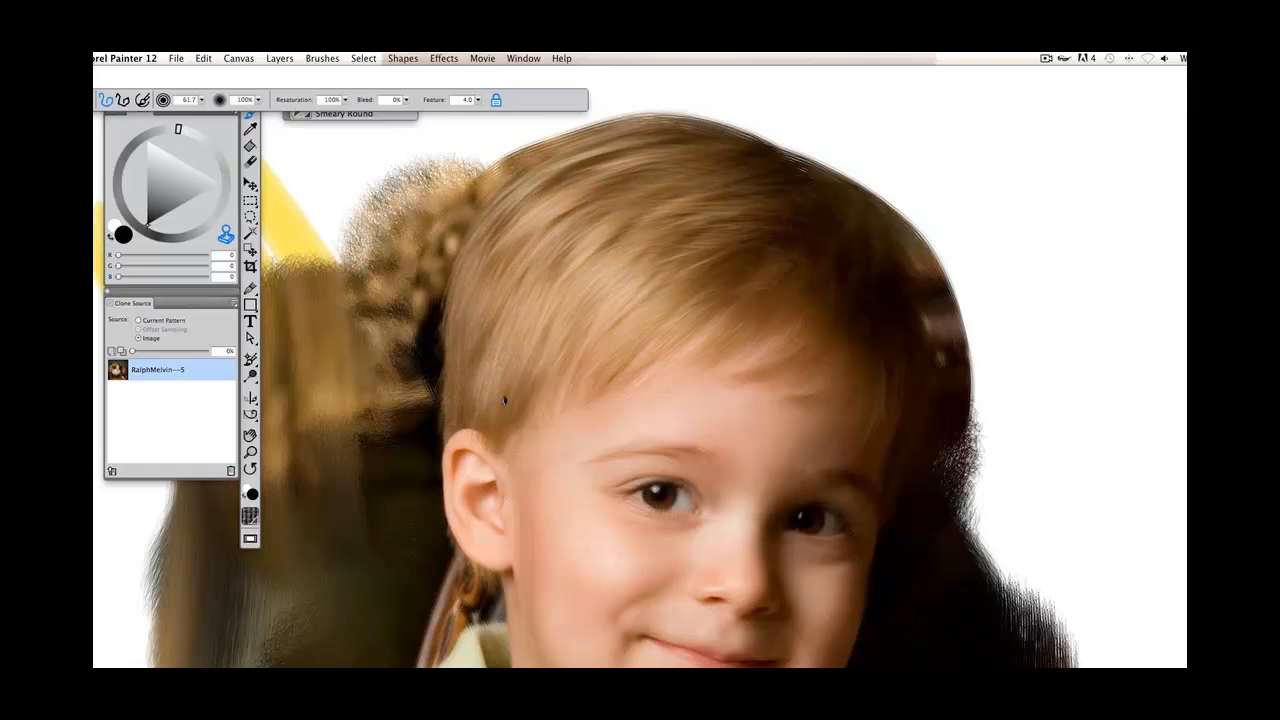
pyautogui.moveTo(681, 372); pyautogui.dragTo(725, 474)
pyautogui.press('super+t')
pyautogui.press('super+t')
pyautogui.moveTo(962, 325)
pyautogui.mouseDown()
pyautogui.moveTo(804, 235)
pyautogui.moveTo(609, 228)
pyautogui.moveTo(476, 329)
pyautogui.moveTo(426, 394)
pyautogui.moveTo(452, 311)
pyautogui.moveTo(430, 527)
pyautogui.mouseUp()
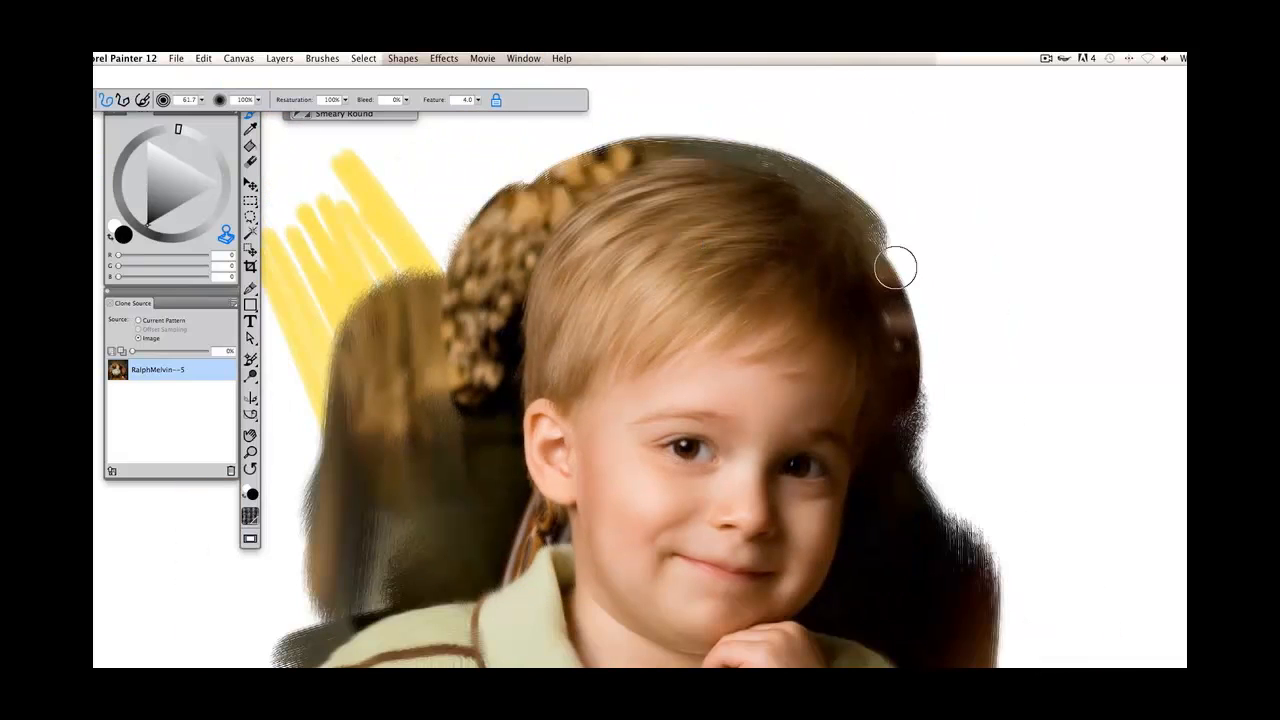
pyautogui.moveTo(894, 266); pyautogui.dragTo(944, 515)
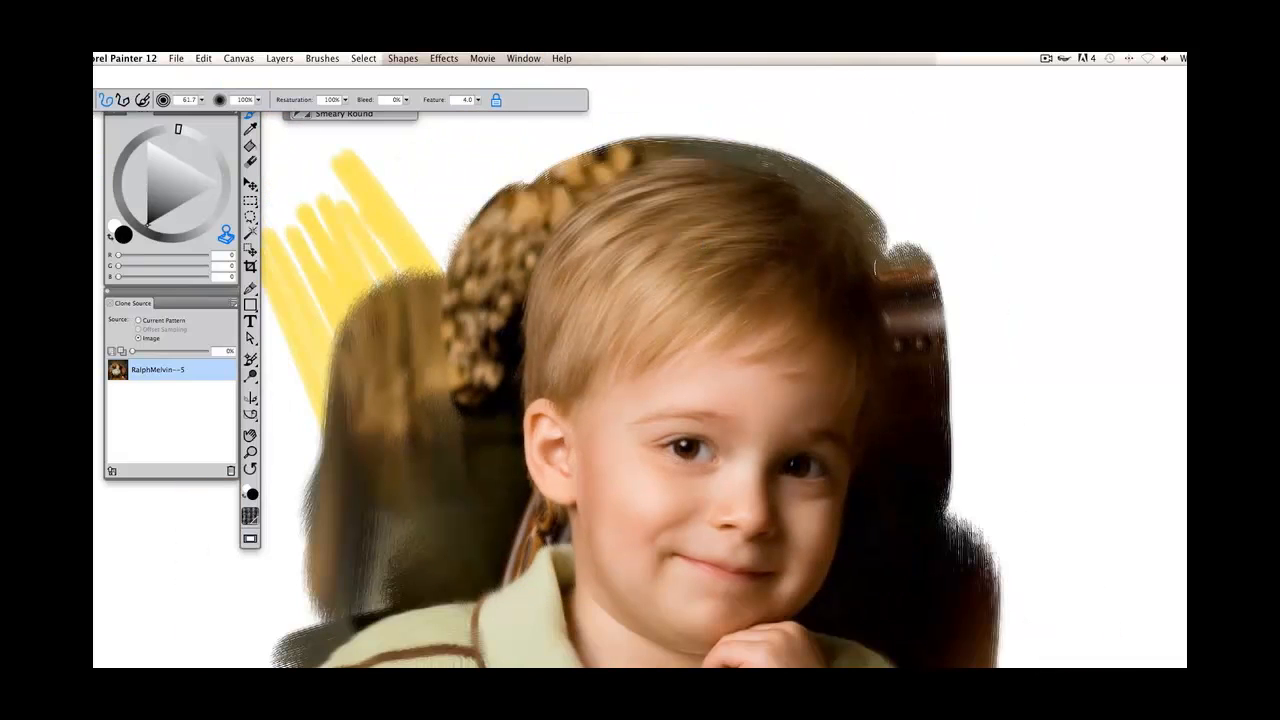
# Paint cloned color over the lower shirt and the dark background beside the shoulder
pyautogui.moveTo(384, 348)
pyautogui.mouseDown()
pyautogui.moveTo(445, 458)
pyautogui.moveTo(440, 280)
pyautogui.mouseUp()
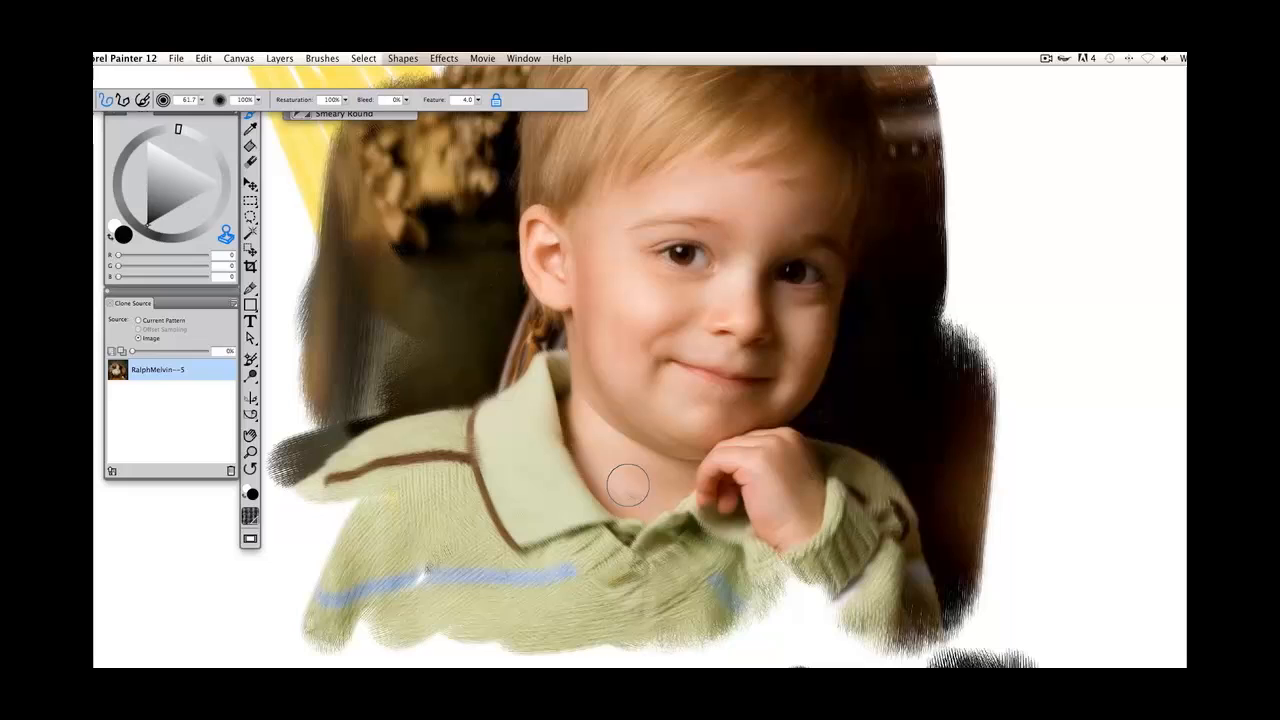
pyautogui.moveTo(750, 535)
pyautogui.mouseDown()
pyautogui.moveTo(746, 629)
pyautogui.moveTo(781, 585)
pyautogui.moveTo(812, 588)
pyautogui.moveTo(832, 623)
pyautogui.moveTo(872, 637)
pyautogui.moveTo(735, 635)
pyautogui.moveTo(652, 663)
pyautogui.moveTo(522, 656)
pyautogui.mouseUp()
pyautogui.moveTo(957, 352); pyautogui.dragTo(943, 242)
# Paint cloned skin tones along the jaw and neck below the ear
pyautogui.press('super+plus')
pyautogui.press('super+plus')
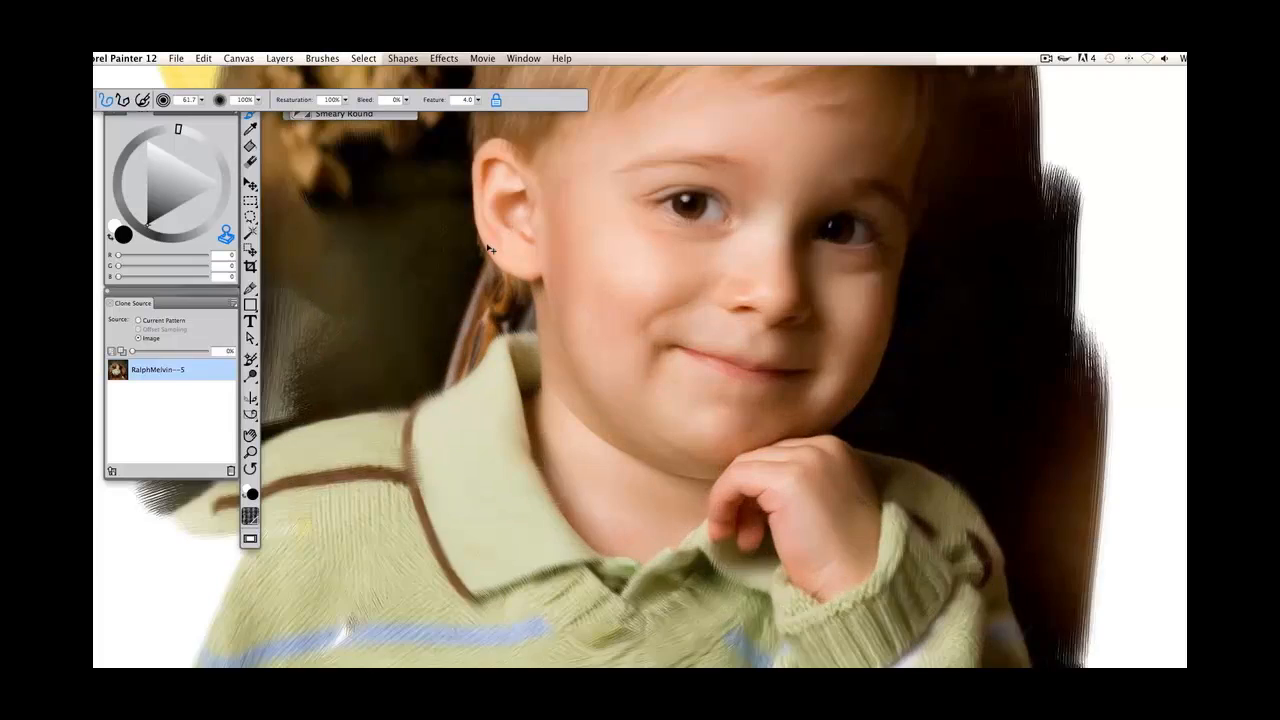
pyautogui.moveTo(557, 285); pyautogui.dragTo(546, 423)
pyautogui.moveTo(694, 316); pyautogui.dragTo(686, 357)
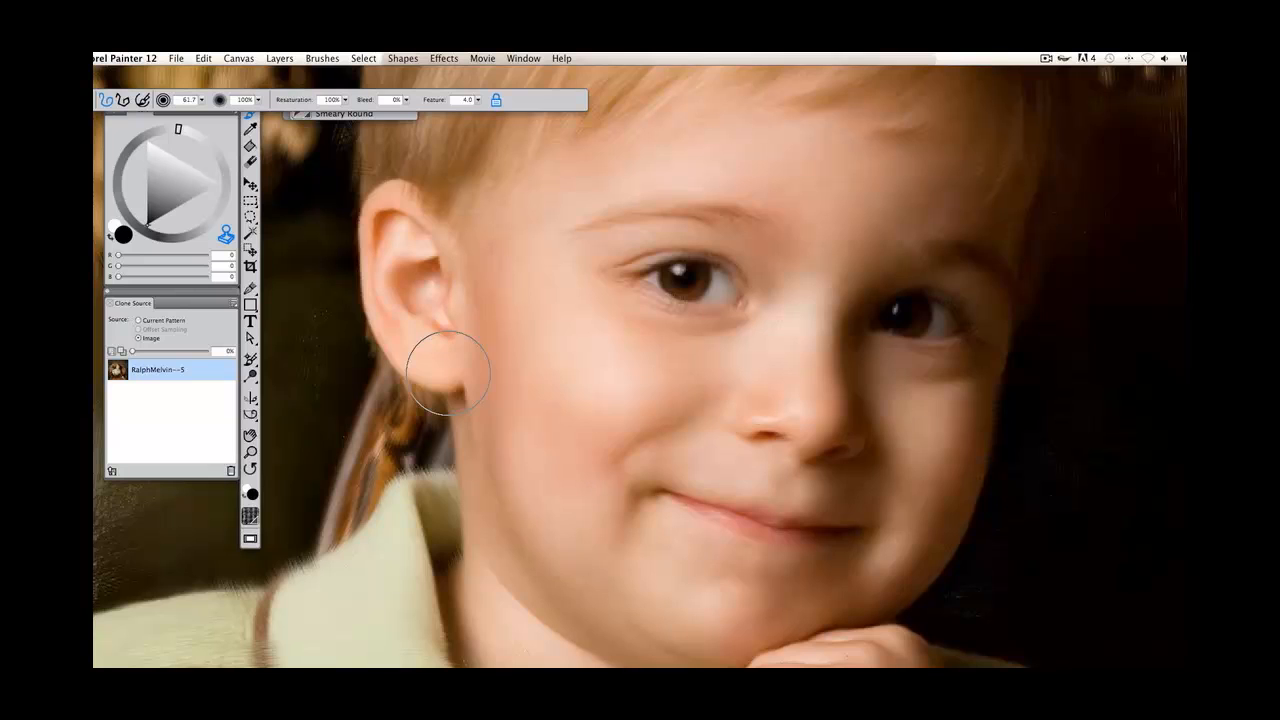
# Reduce the brush size to 20.3, set Resaturation to 30%, and brush across the cheek below the eye
pyautogui.moveTo(568, 313); pyautogui.dragTo(574, 318)
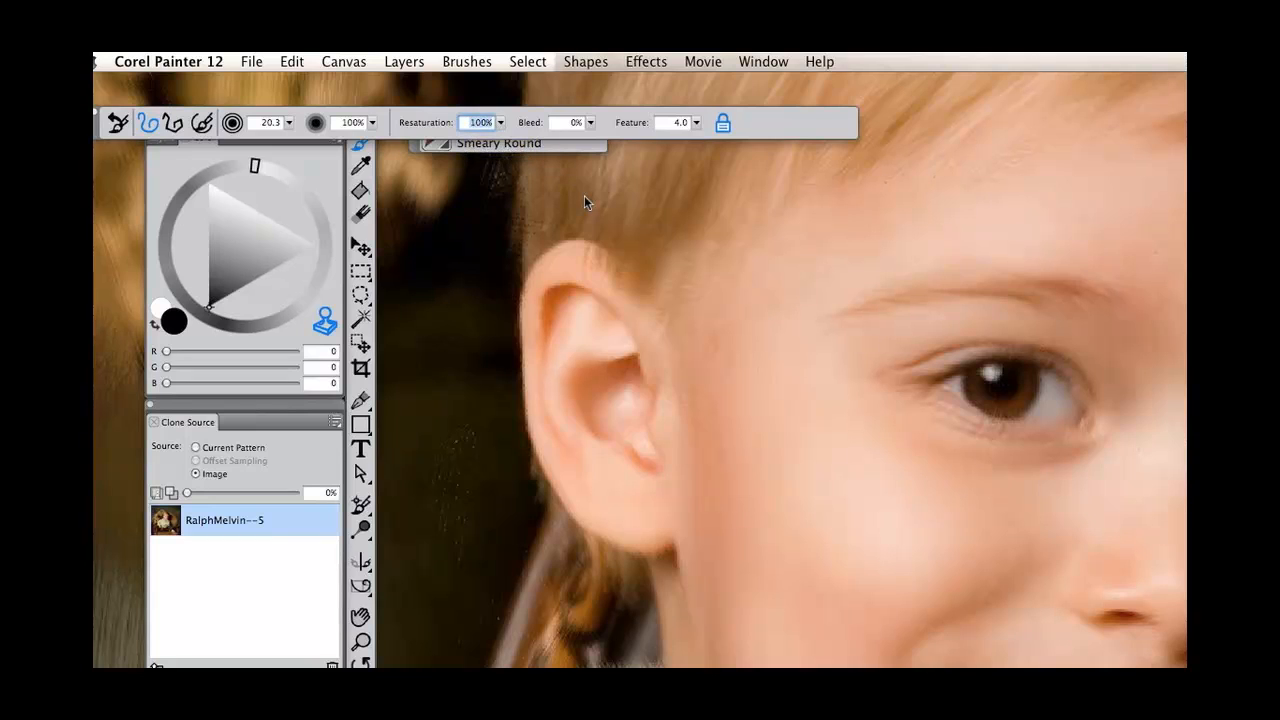
pyautogui.write('30')
pyautogui.press('Return')
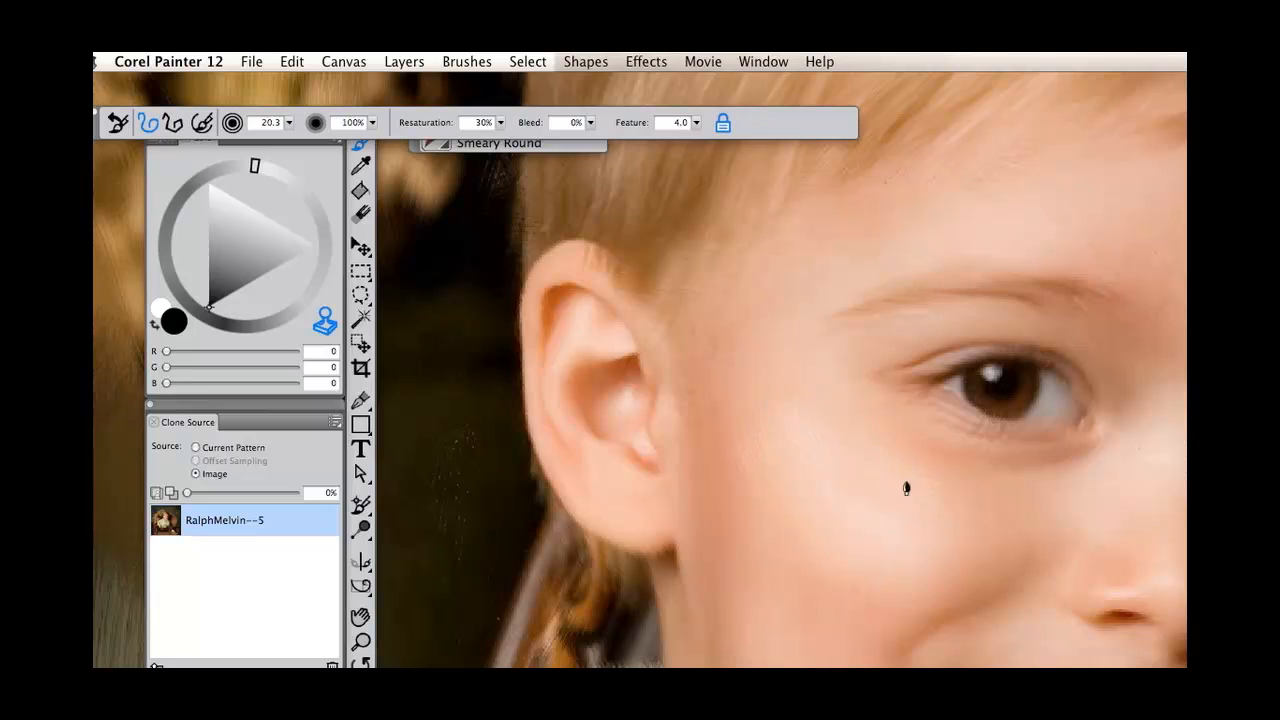
pyautogui.moveTo(906, 486)
pyautogui.mouseDown()
pyautogui.moveTo(941, 531)
pyautogui.moveTo(926, 571)
pyautogui.moveTo(954, 584)
pyautogui.mouseUp()
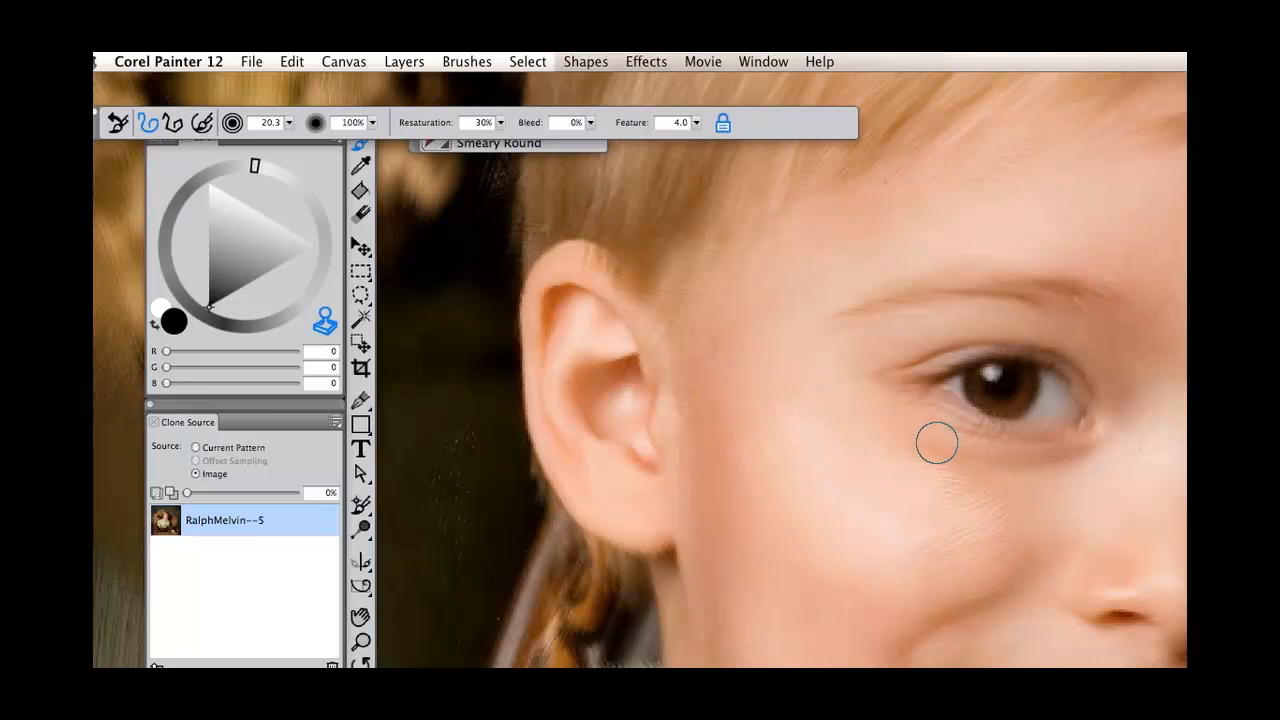
# Blend the skin across the cheek and beside the nose with brush opacity at 40% and Feature set to 3.0
pyautogui.press('4')
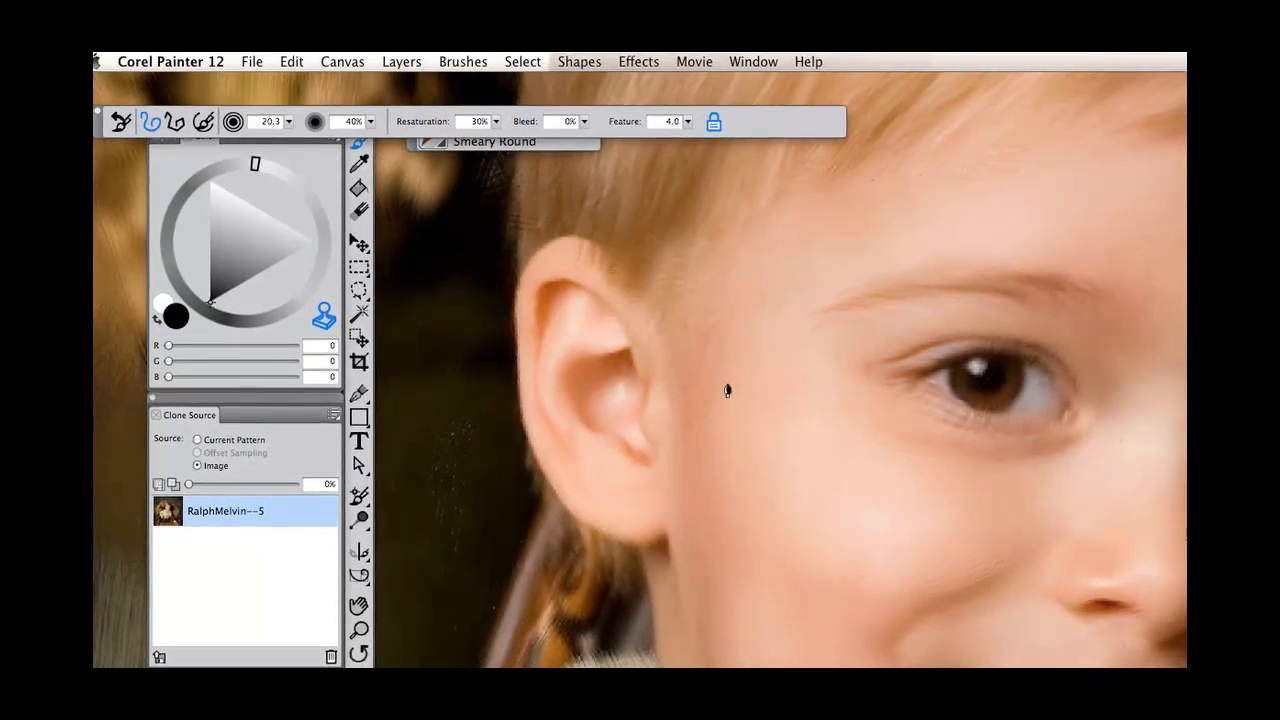
pyautogui.moveTo(730, 587); pyautogui.dragTo(769, 463)
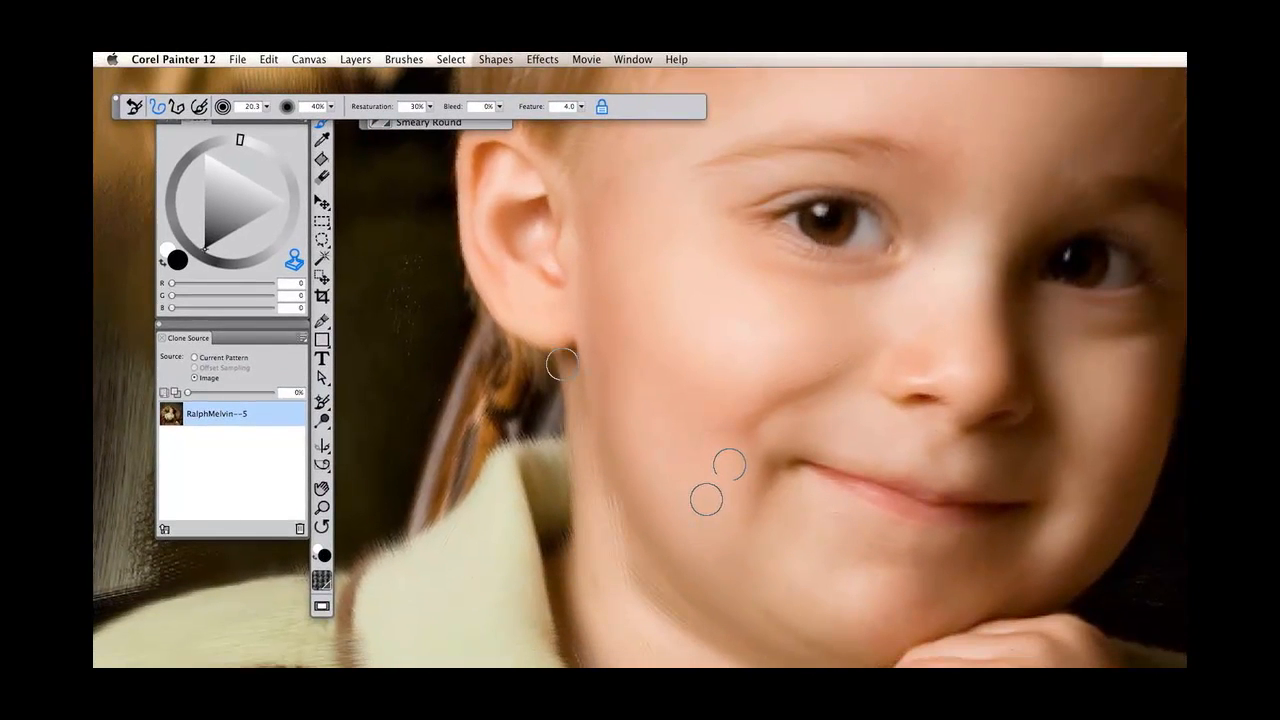
pyautogui.click(563, 106)
pyautogui.write('3')
pyautogui.press('Return')
pyautogui.moveTo(895, 397); pyautogui.dragTo(948, 390)
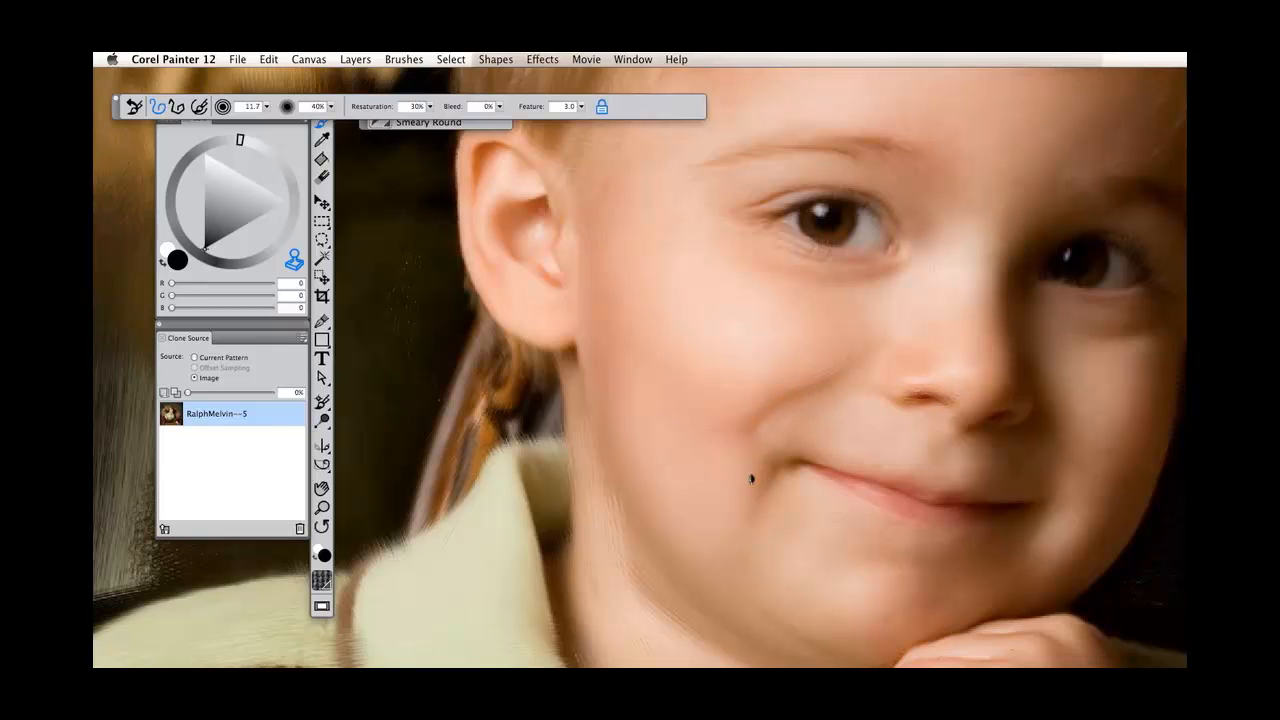
pyautogui.moveTo(693, 374)
pyautogui.mouseDown()
pyautogui.moveTo(681, 428)
pyautogui.moveTo(650, 407)
pyautogui.mouseUp()
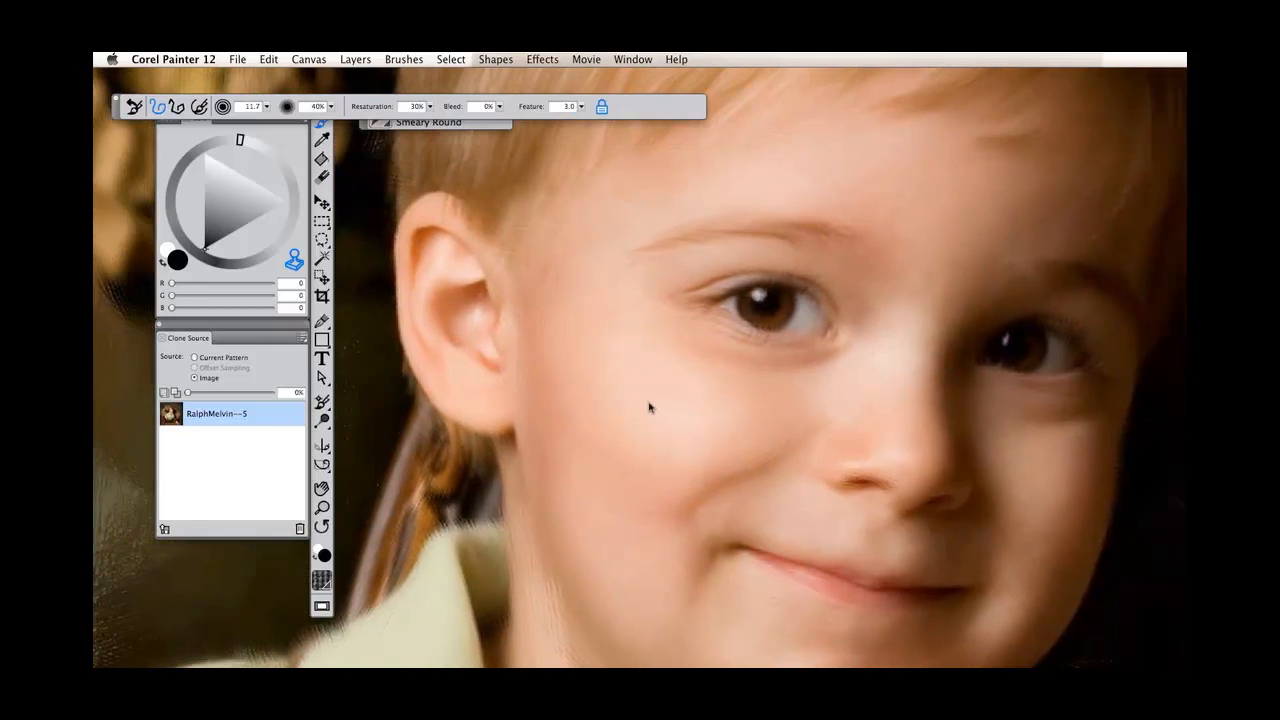
pyautogui.press('super+t')
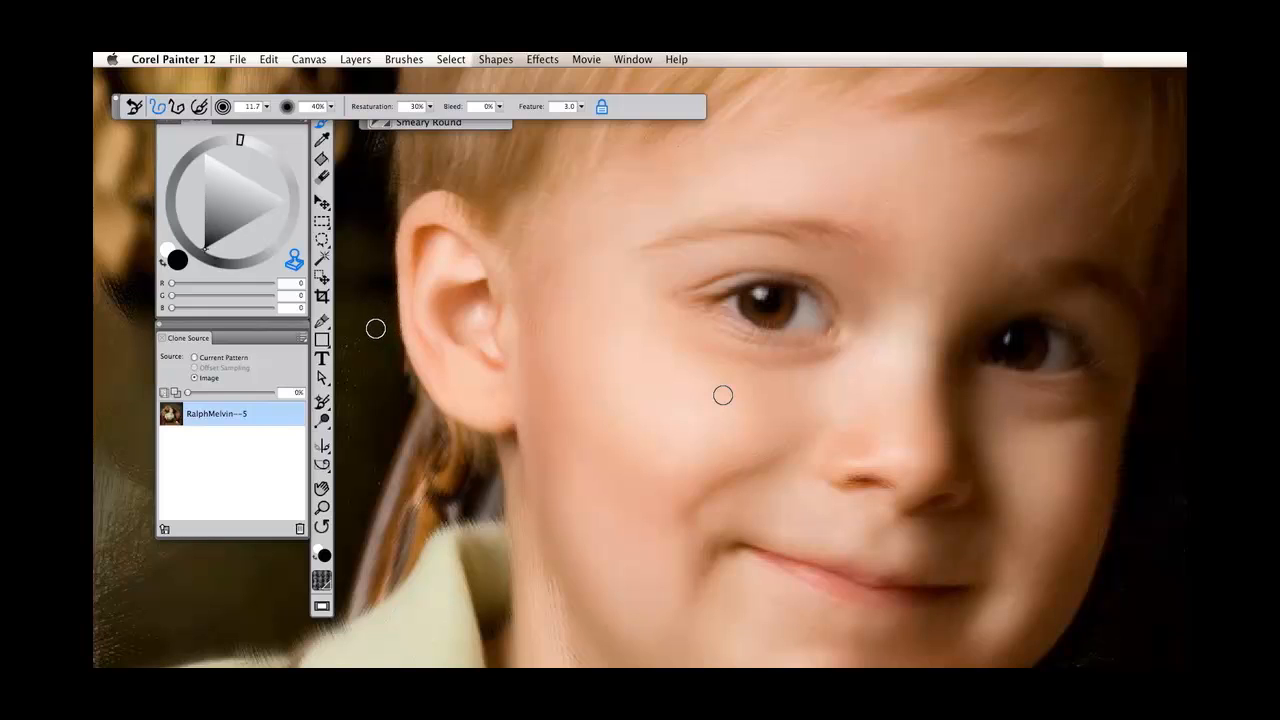
# Turn off Clone Color, sample the skin tone from the cheek, and pick a lighter tint of it (R 255, G 223, B 209)
pyautogui.click(292, 259)
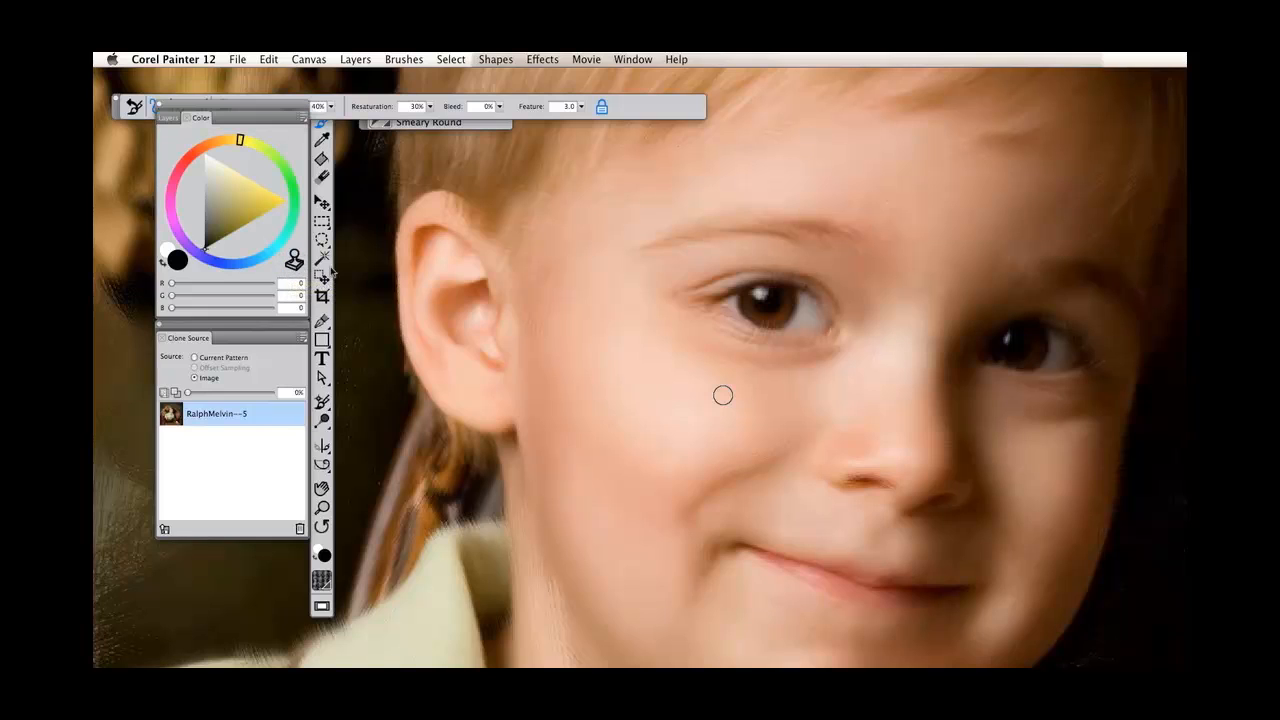
pyautogui.press('alt')
pyautogui.keyDown('alt'); pyautogui.click(666, 405); pyautogui.keyUp('alt')
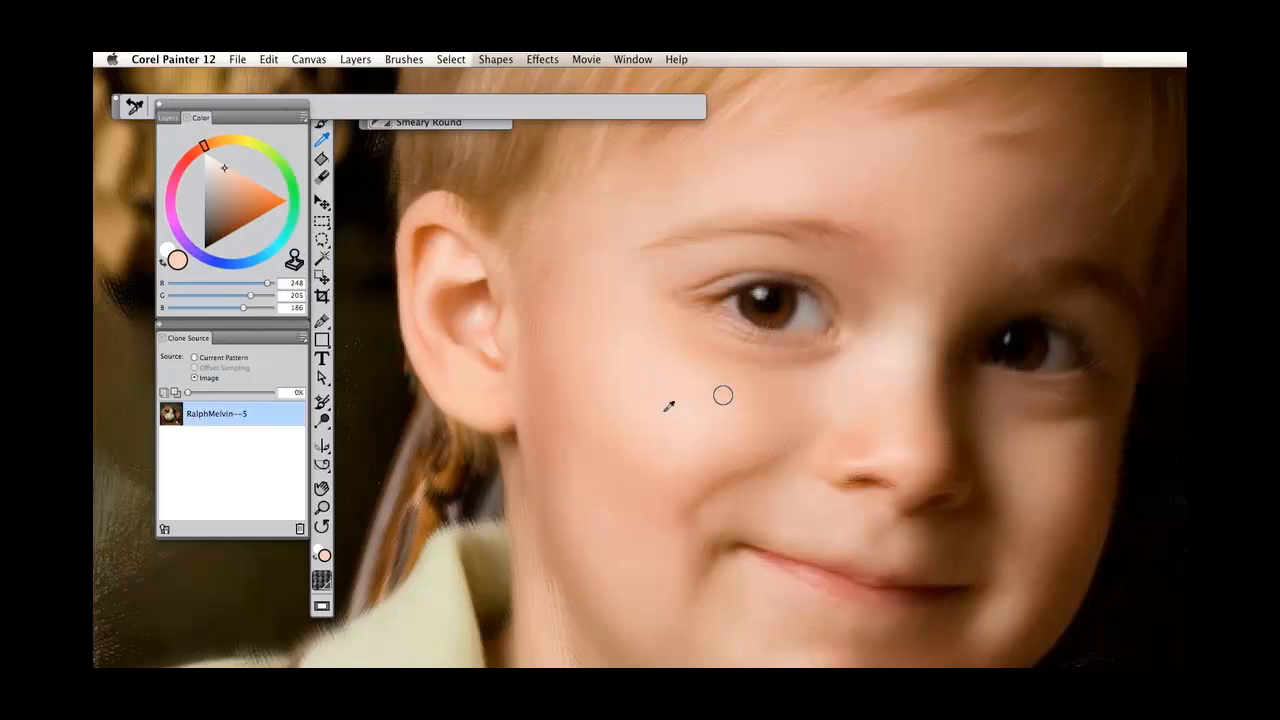
pyautogui.click(218, 163)
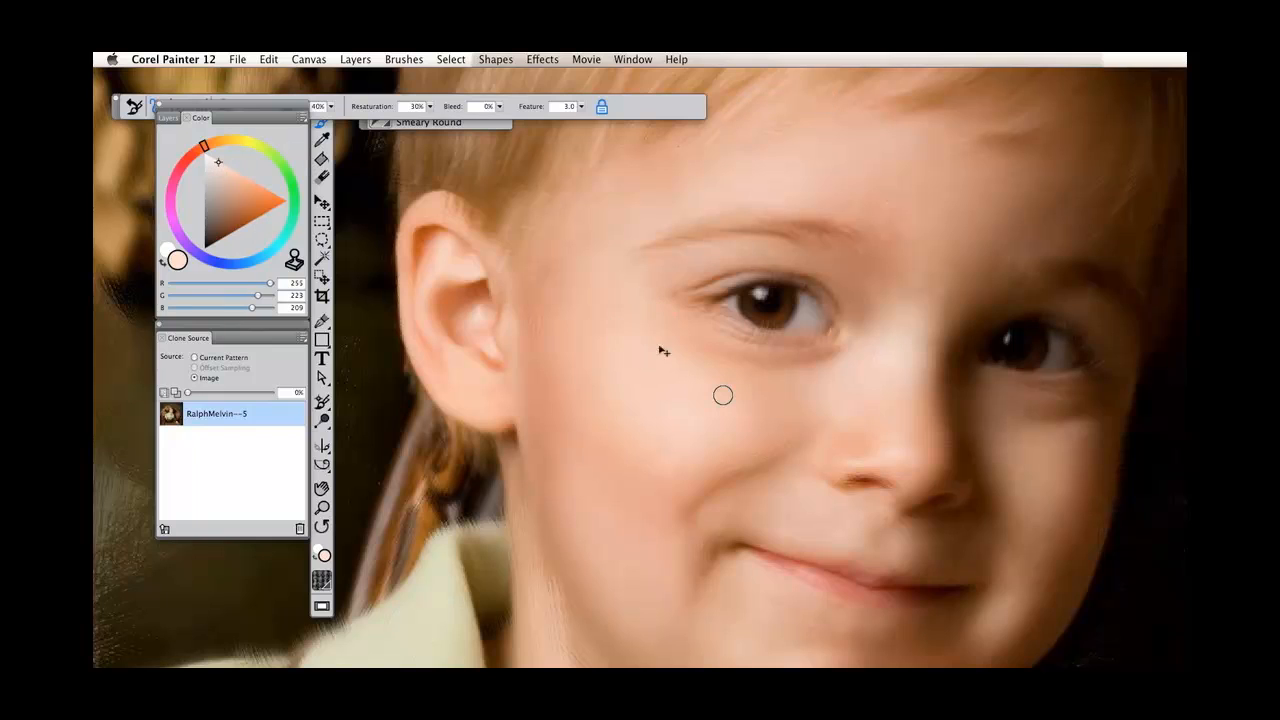
# Lower the brush opacity to 10% and softly brush the light skin tint over the cheek below the eye
pyautogui.press('1')
pyautogui.moveTo(656, 449); pyautogui.dragTo(651, 405)
pyautogui.moveTo(651, 405)
pyautogui.mouseDown()
pyautogui.moveTo(702, 394)
pyautogui.moveTo(676, 390)
pyautogui.mouseUp()
pyautogui.press('[')
pyautogui.moveTo(646, 474); pyautogui.dragTo(624, 454)
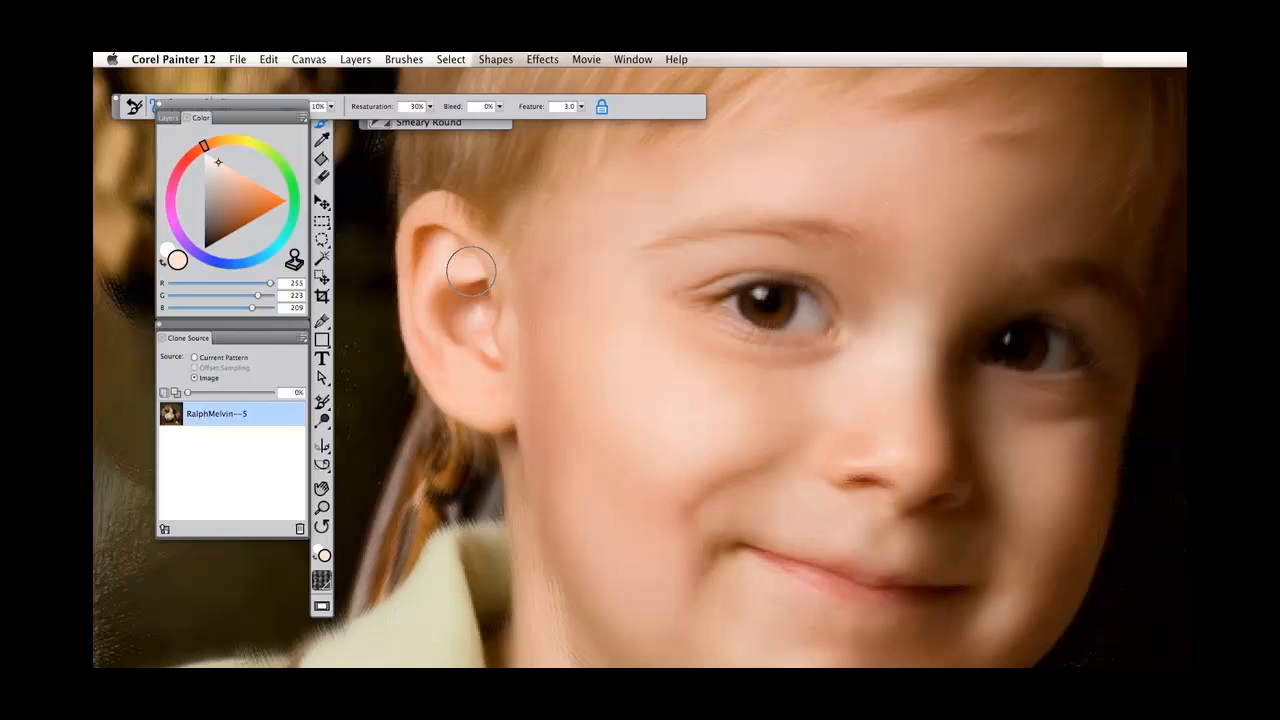
# Pick a saturated orange (R 202, G 90, B 42) and brush warm color onto the cheek and the side of the face by the ear
pyautogui.click(234, 170)
pyautogui.click(256, 203)
pyautogui.moveTo(595, 380); pyautogui.dragTo(635, 326)
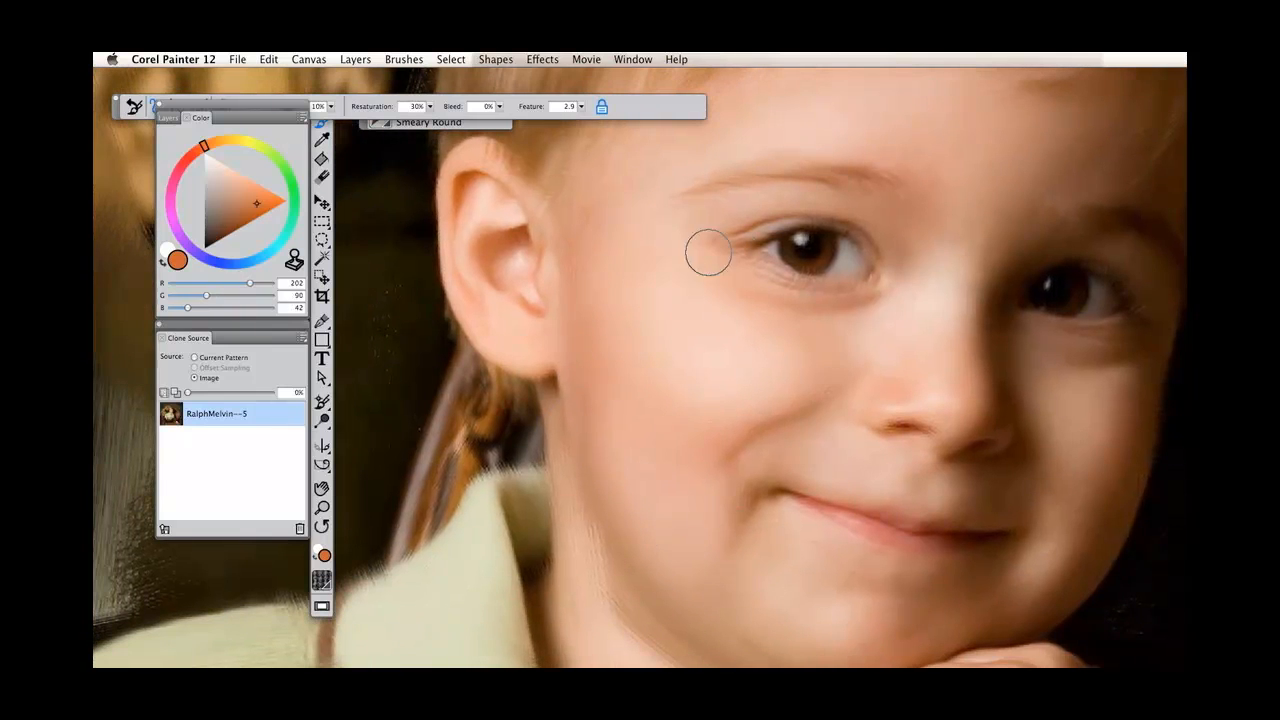
pyautogui.press('super+equal')
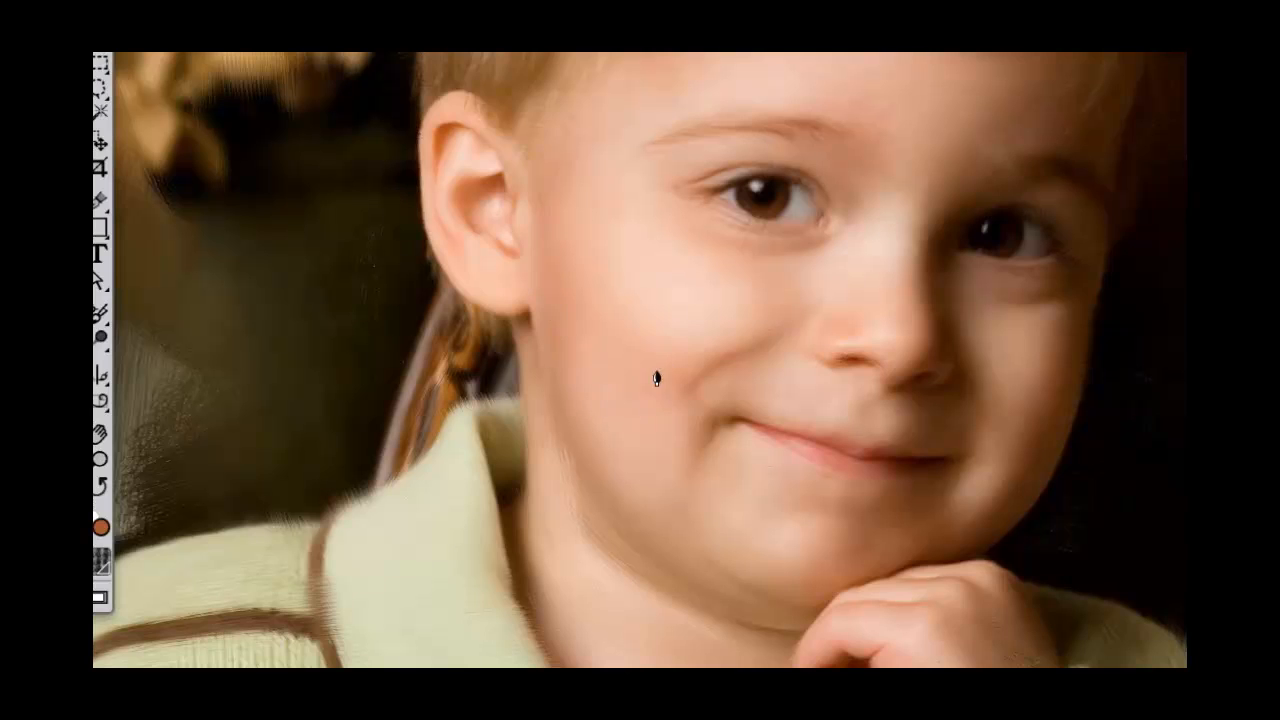
pyautogui.moveTo(511, 251); pyautogui.dragTo(521, 309)
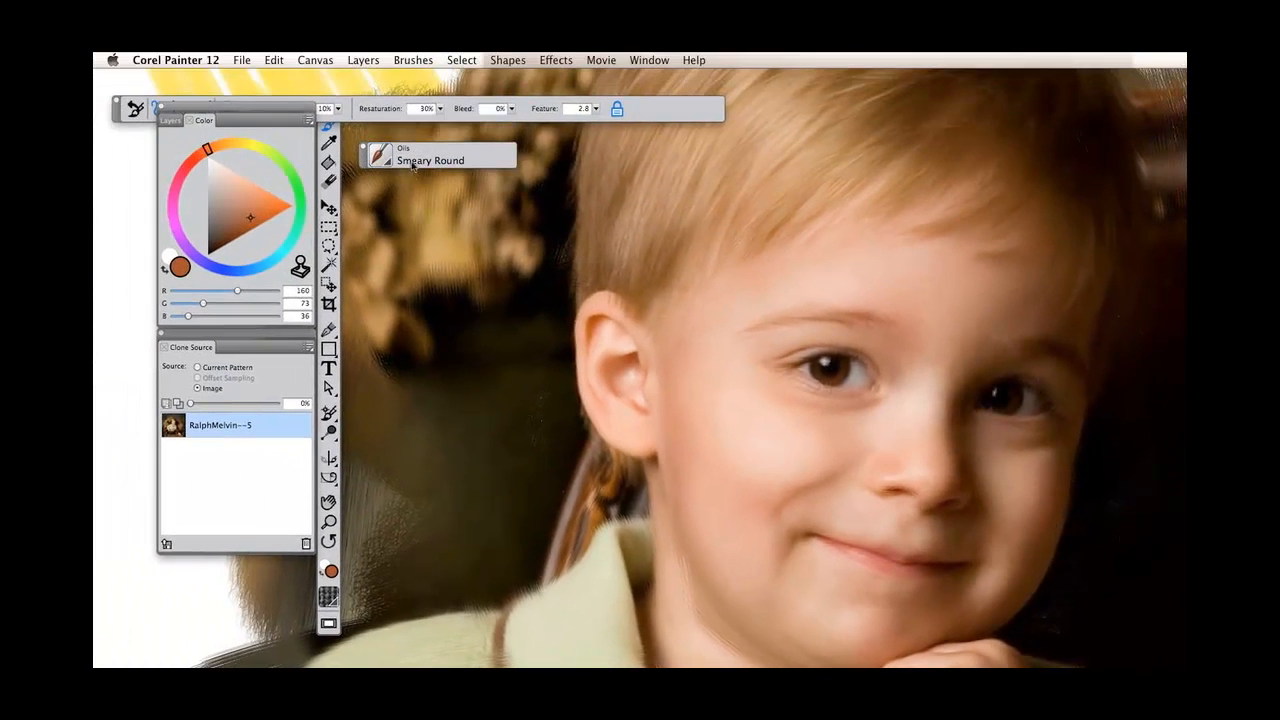
# Dock the floating brush property bar and turn Clone Color back on for painting the face
pyautogui.moveTo(118, 117); pyautogui.dragTo(100, 90)
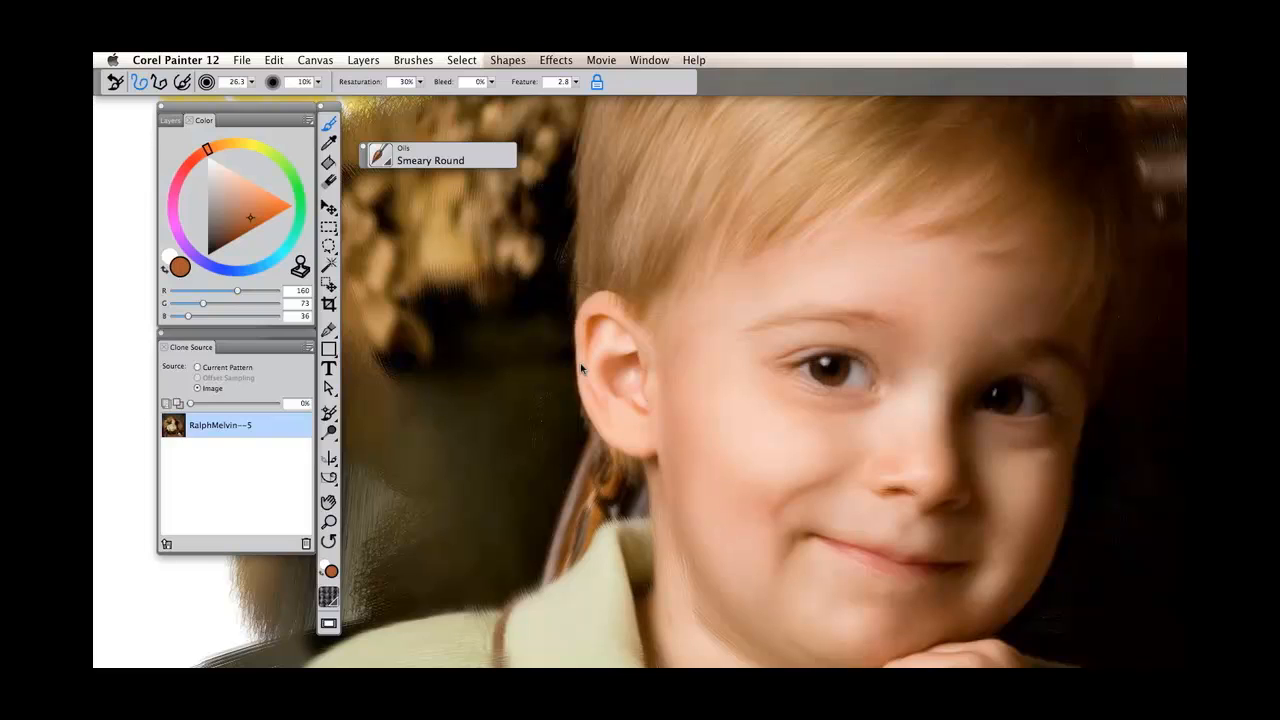
pyautogui.click(299, 267)
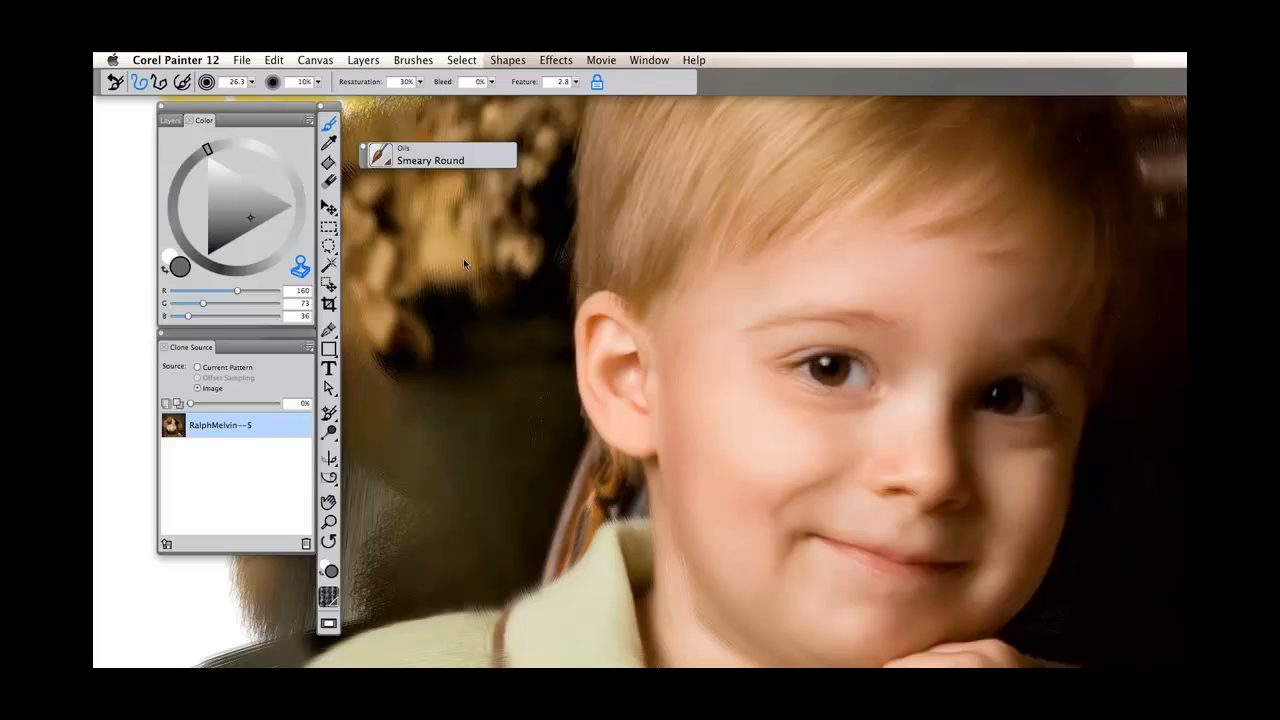
pyautogui.press('super+plus')
pyautogui.press('super+plus')
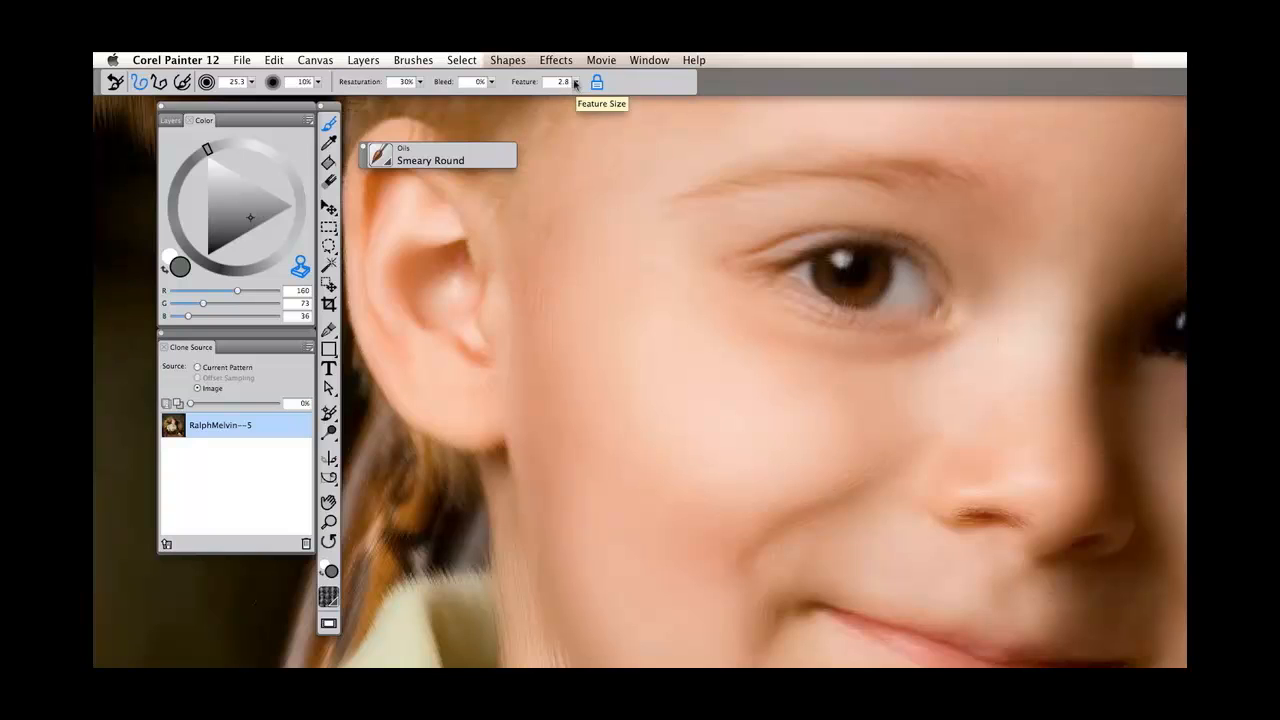
pyautogui.press('super+minus')
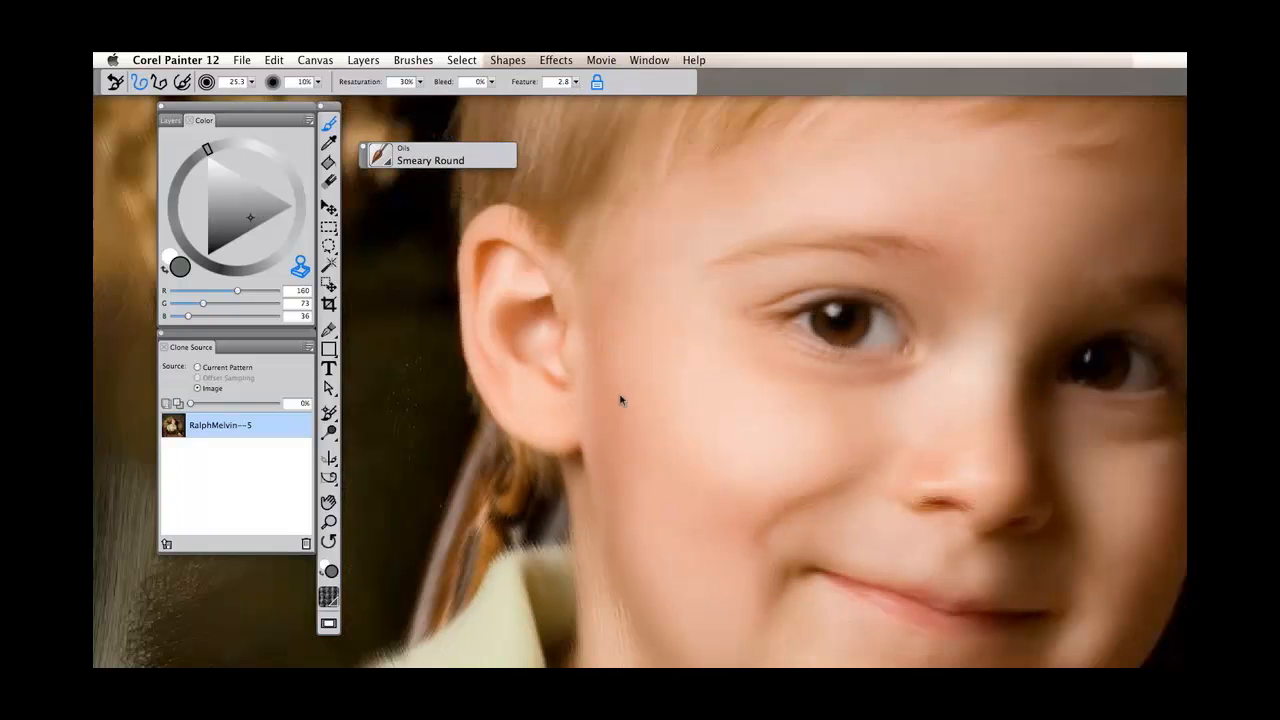